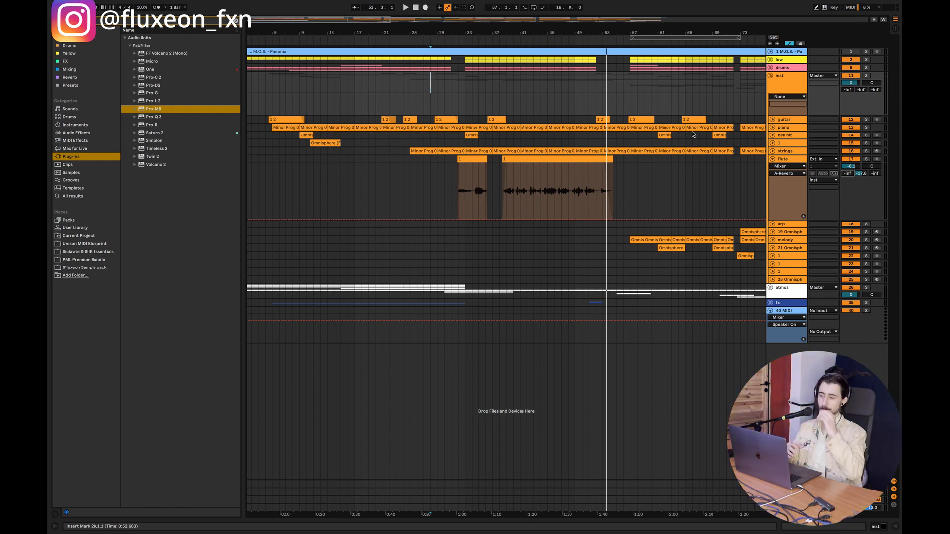
Step: Solo the flute track, open its device chain, and place the playback start in the flute clip at bar 39
{"action": "left_click", "coordinate": [515, 170]}
{"action": "scroll", "coordinate": [494, 171], "scroll_direction": "up", "scroll_amount": 3}
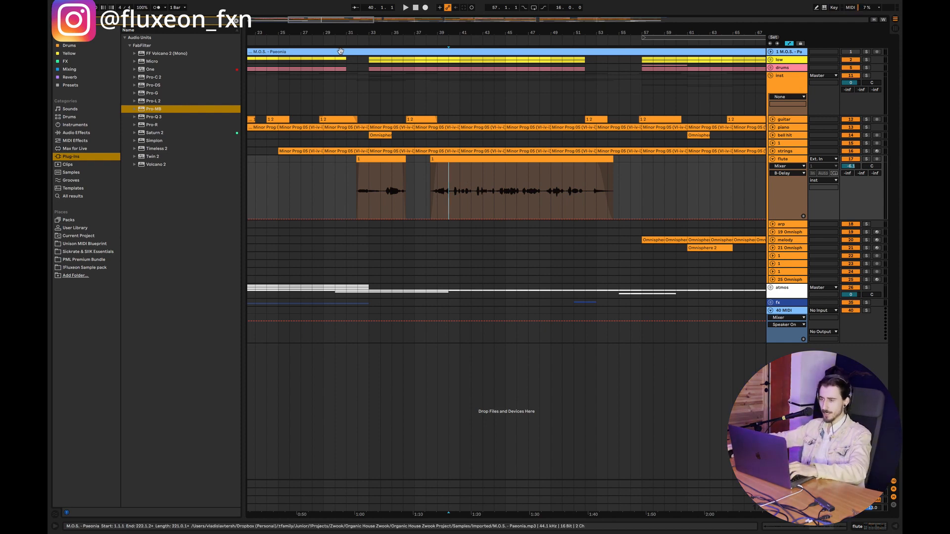
{"action": "key", "text": "plus"}
{"action": "left_click_drag", "start_coordinate": [448, 32], "coordinate": [447, 31]}
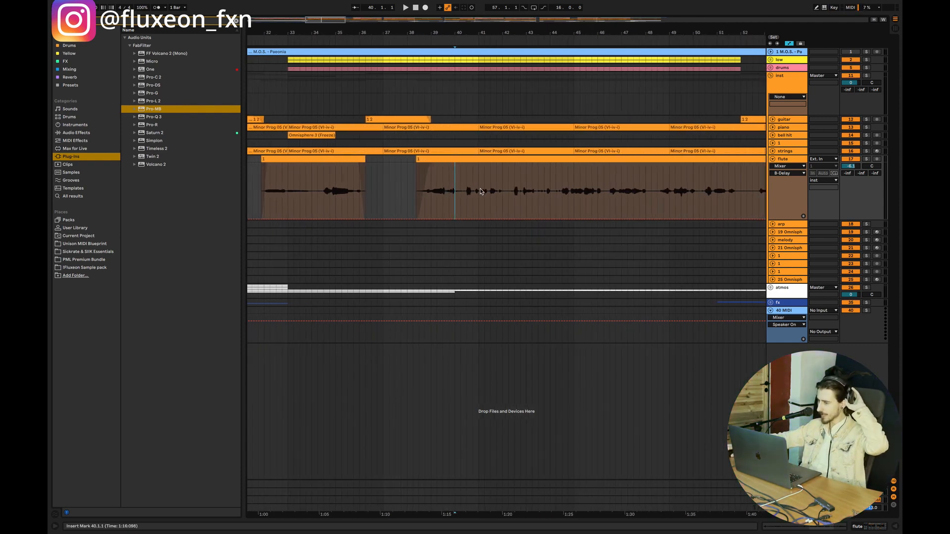
{"action": "left_click", "coordinate": [466, 196]}
{"action": "left_click", "coordinate": [868, 160]}
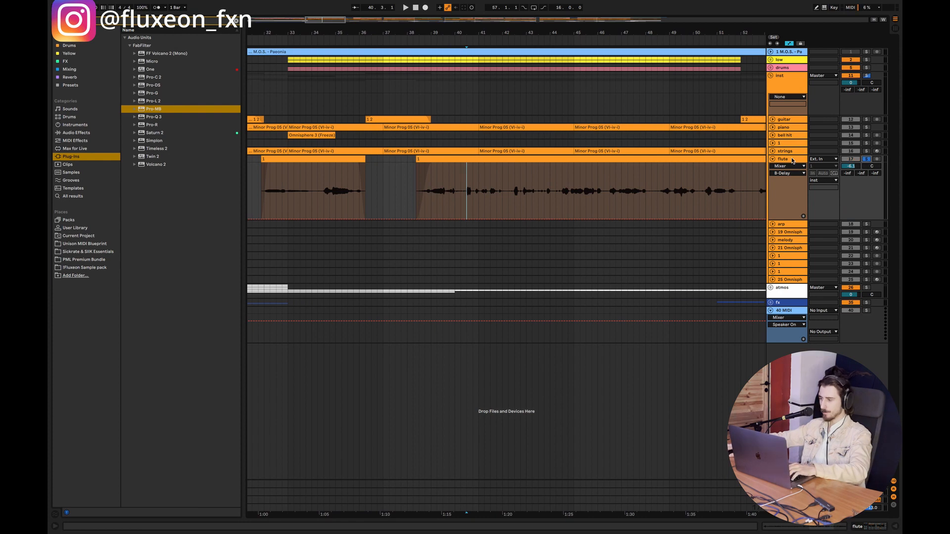
{"action": "double_click", "coordinate": [787, 160]}
{"action": "left_click", "coordinate": [464, 198]}
{"action": "left_click", "coordinate": [428, 199]}
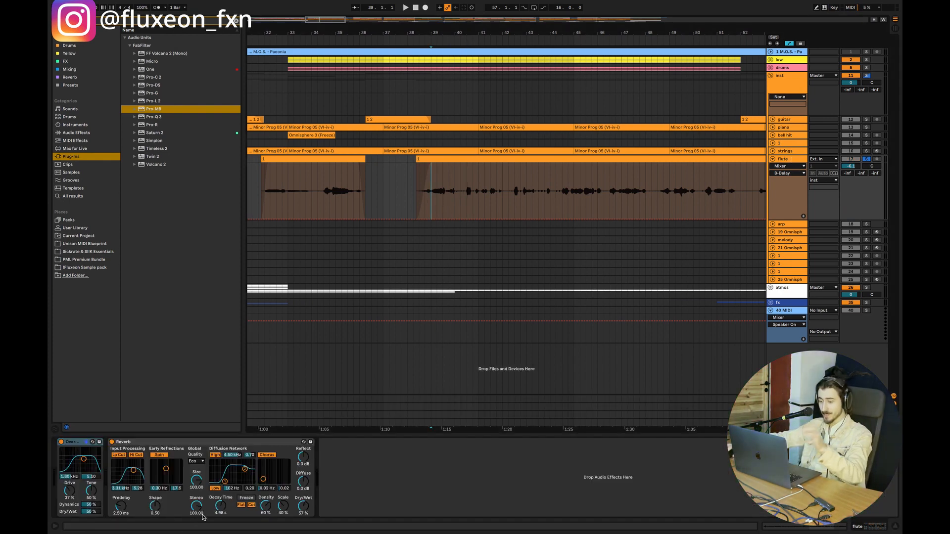
Step: Shorten the flute Reverb's decay time to 2.52 s while auditioning the clip from bar 40
{"action": "left_click_drag", "start_coordinate": [226, 503], "coordinate": [226, 508]}
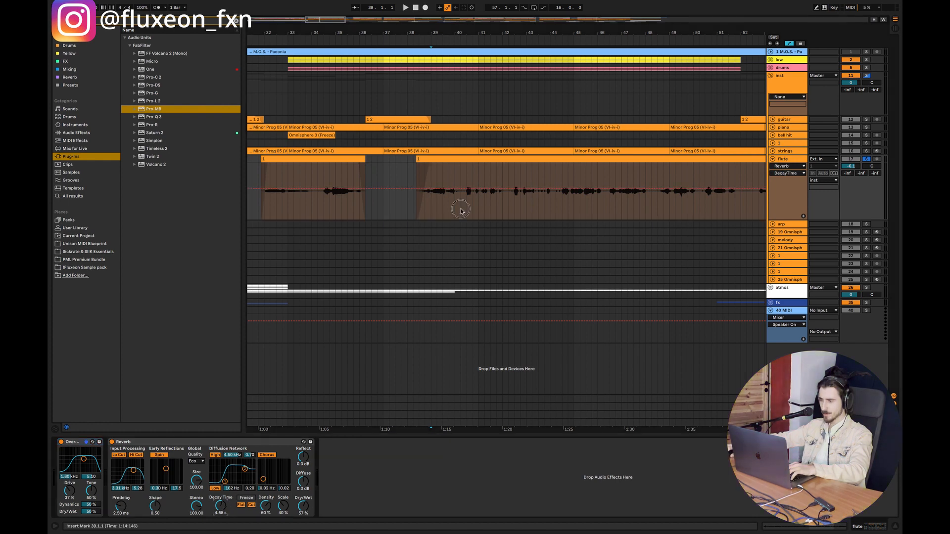
{"action": "key", "text": "space"}
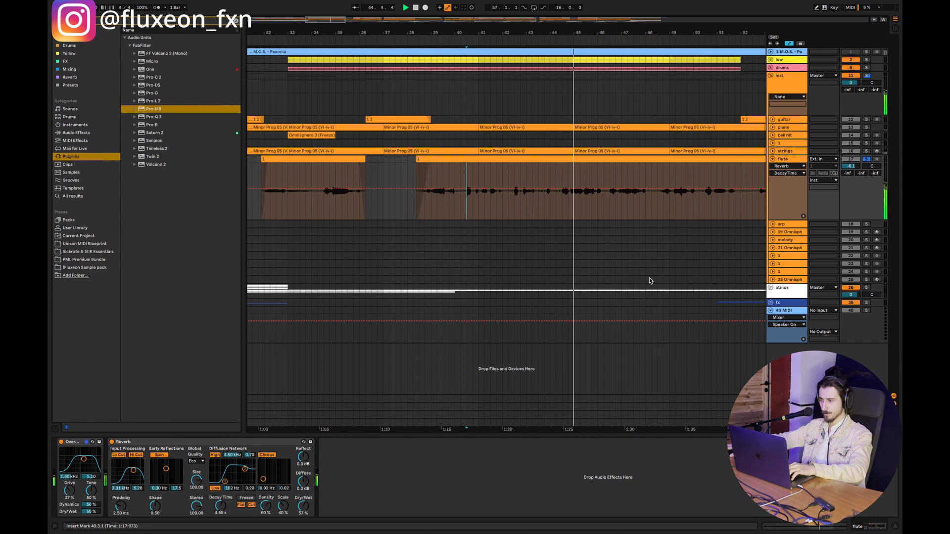
{"action": "key", "text": "space"}
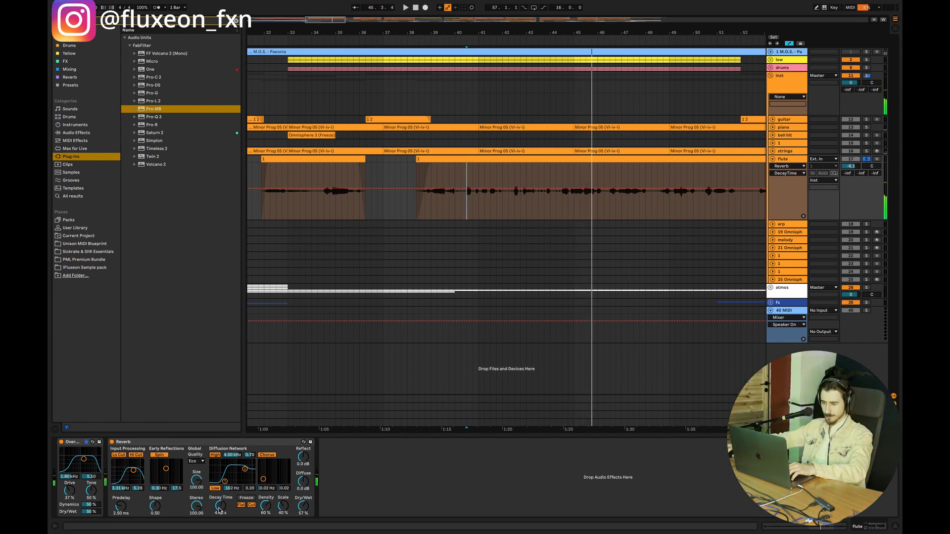
{"action": "key", "text": "space"}
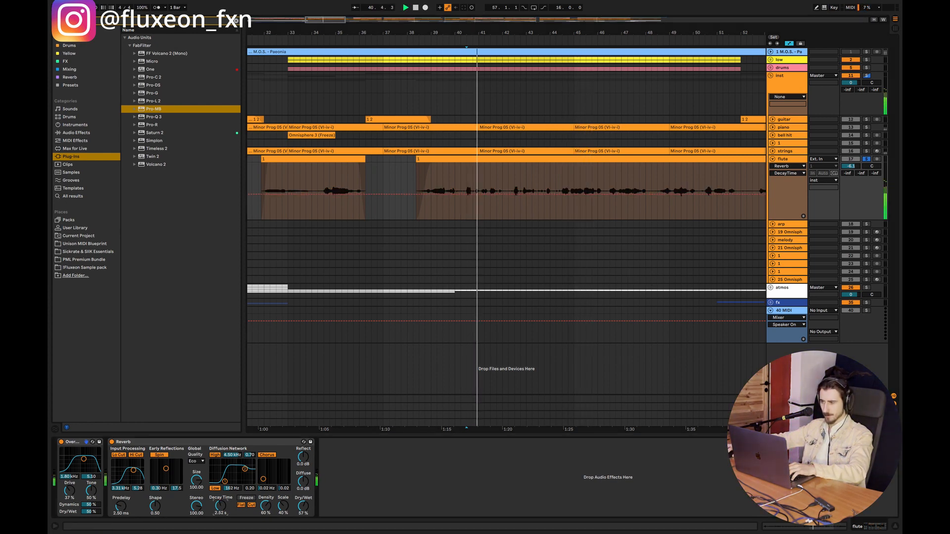
{"action": "key", "text": "space"}
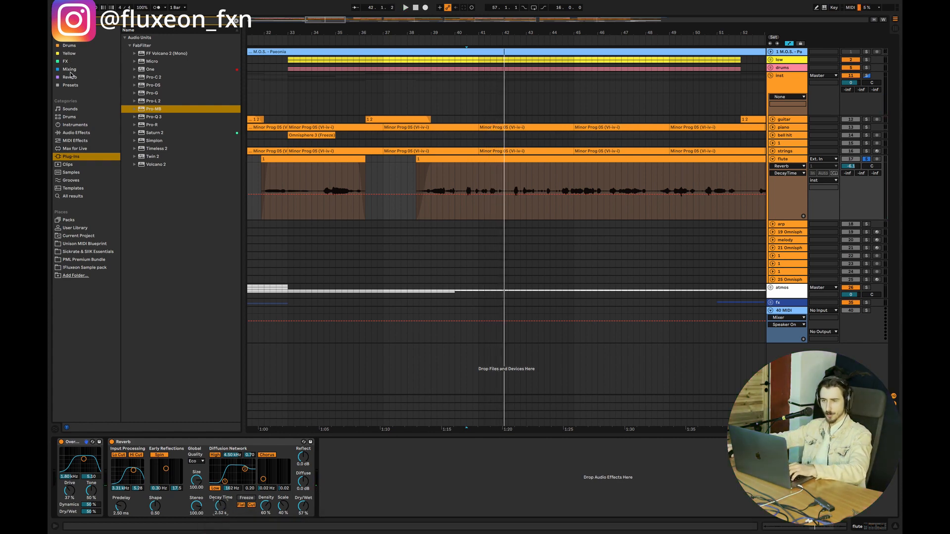
Step: Add a Utility after the flute's Reverb and set its stereo width to 0%
{"action": "left_click", "coordinate": [70, 71]}
{"action": "left_click", "coordinate": [237, 21]}
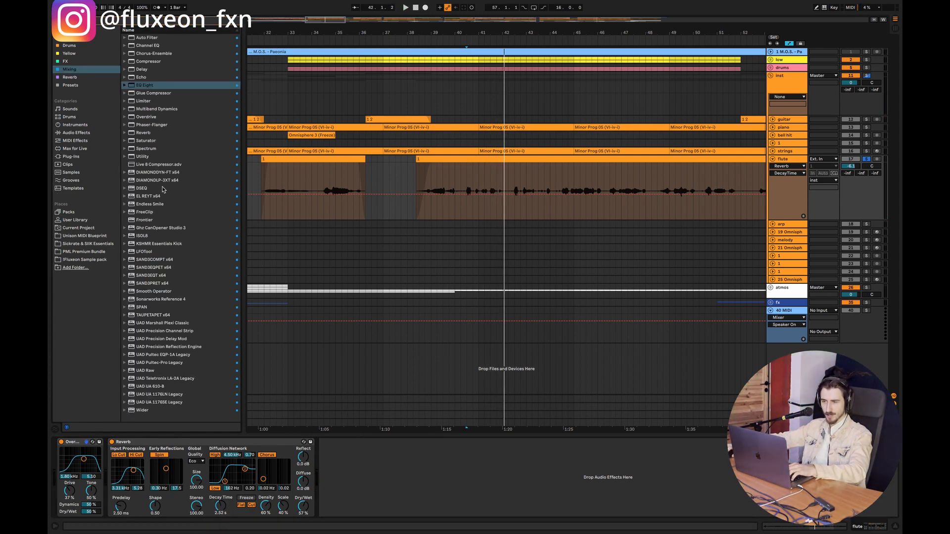
{"action": "left_click_drag", "start_coordinate": [148, 158], "coordinate": [289, 517]}
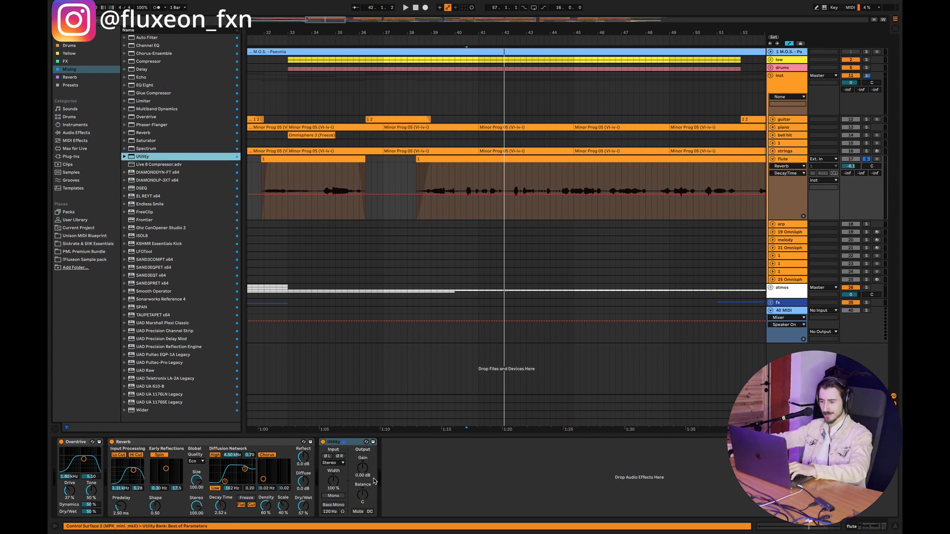
{"action": "left_click_drag", "start_coordinate": [338, 485], "coordinate": [339, 519]}
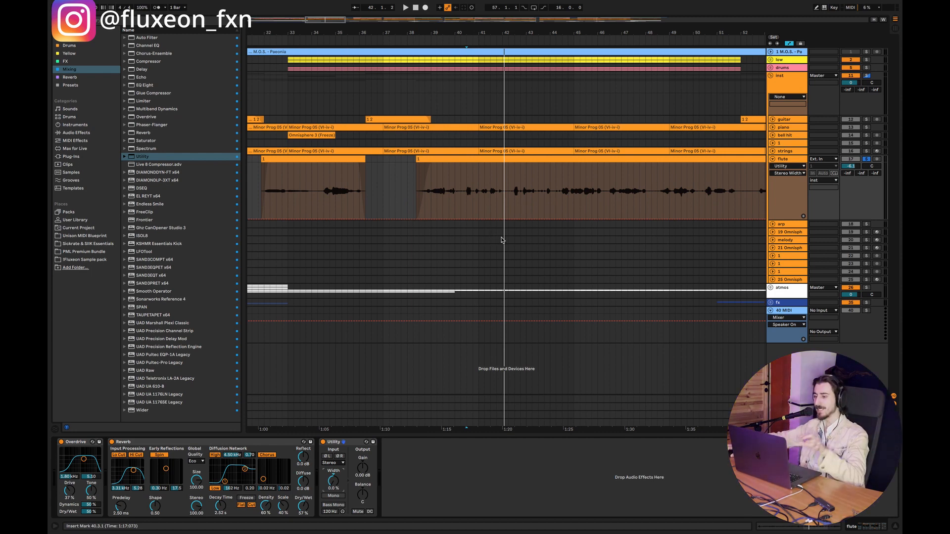
Step: Audition the flute in mono from bar 42 and again from bar 44
{"action": "left_click", "coordinate": [514, 203]}
{"action": "key", "text": "space"}
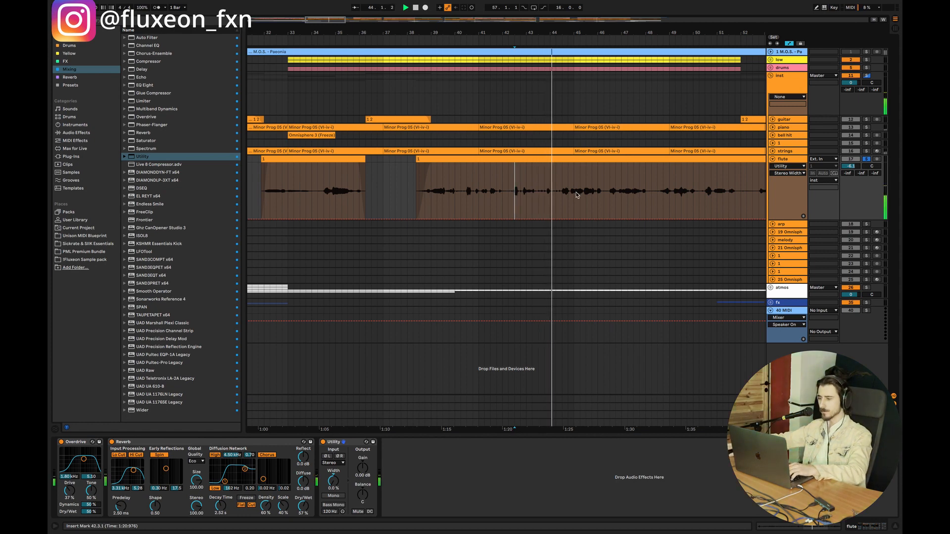
{"action": "left_click", "coordinate": [558, 203]}
{"action": "key", "text": "space"}
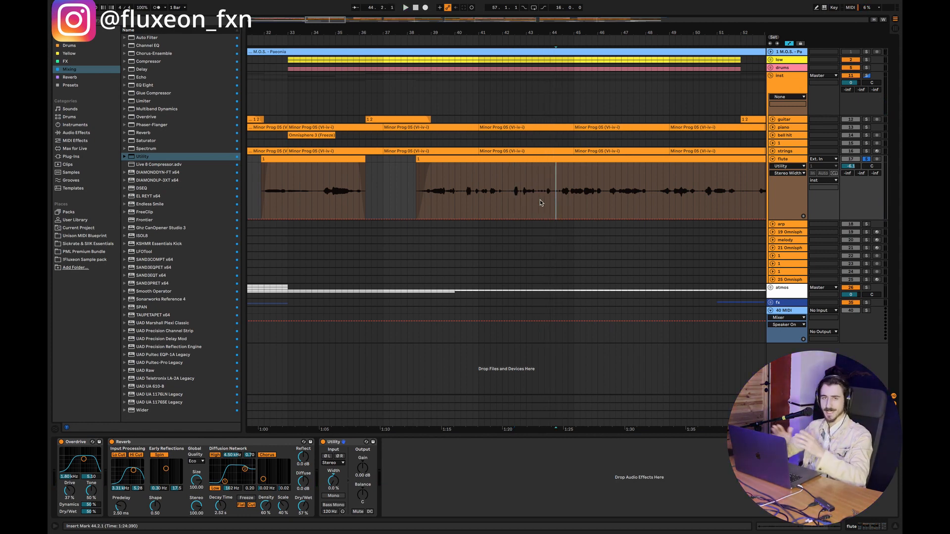
{"action": "key", "text": "space"}
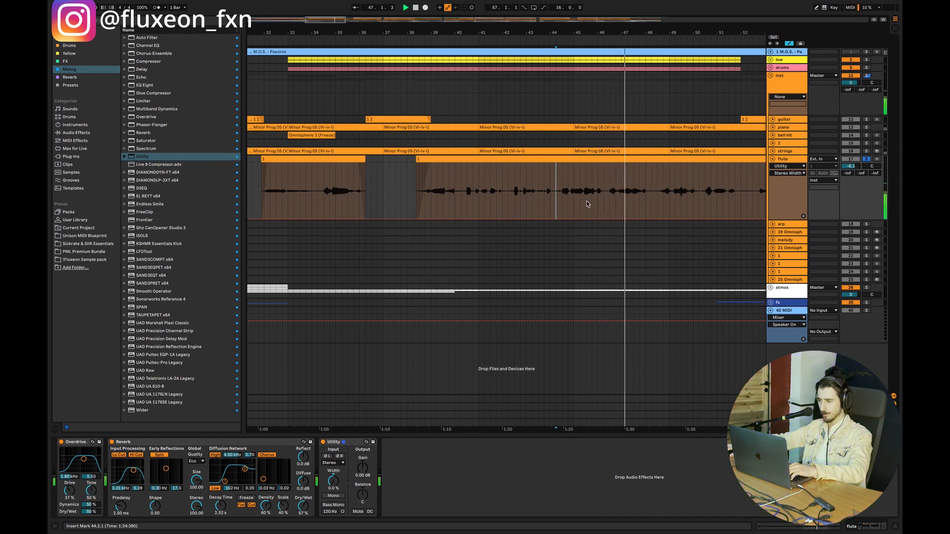
{"action": "key", "text": "space"}
Step: Reset the Utility's width to 100% and audition the flute in stereo from bar 46
{"action": "double_click", "coordinate": [331, 483]}
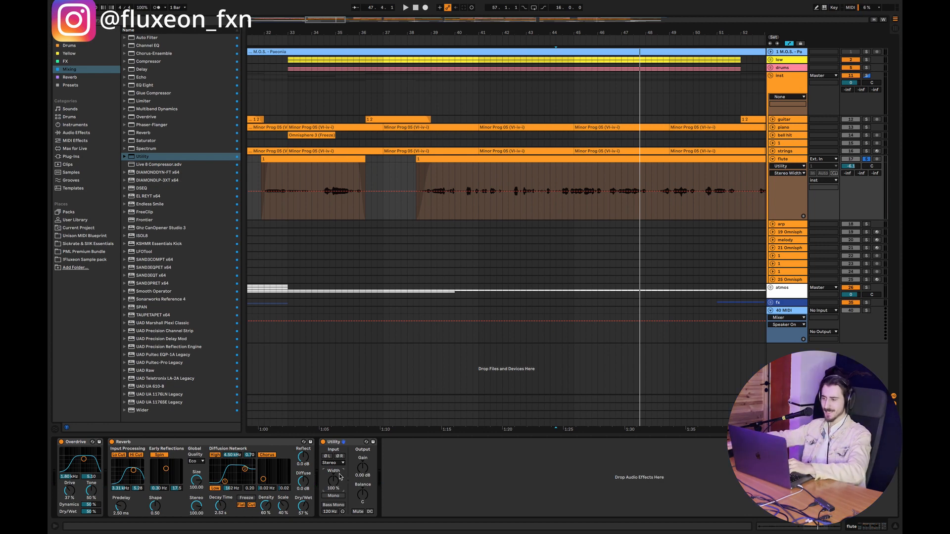
{"action": "left_click", "coordinate": [611, 206]}
{"action": "key", "text": "space"}
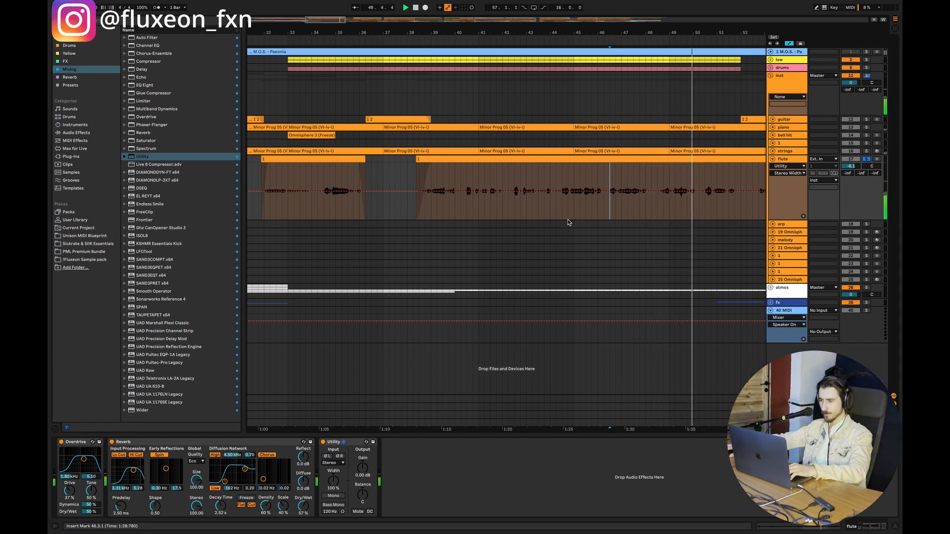
{"action": "key", "text": "space"}
Step: Set the Utility's width to 0% and add an EQ Eight in M/S mode with the mid channel's band 1 at 22 kHz
{"action": "left_click_drag", "start_coordinate": [338, 482], "coordinate": [338, 472]}
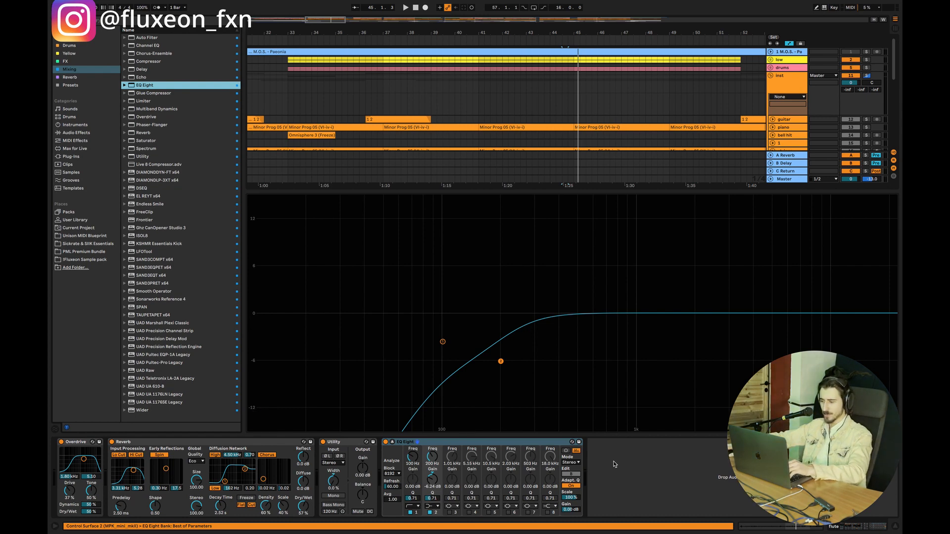
{"action": "left_click", "coordinate": [571, 463]}
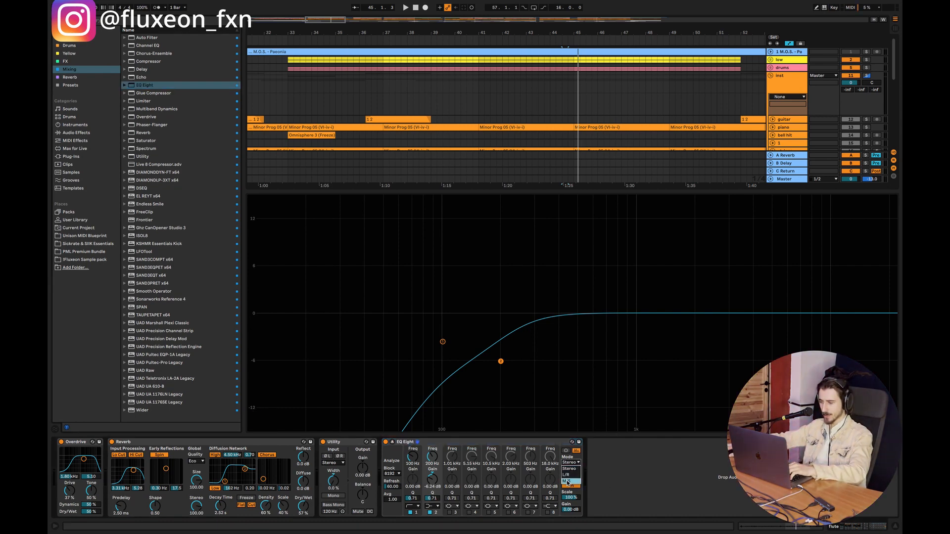
{"action": "left_click", "coordinate": [571, 482]}
{"action": "left_click", "coordinate": [570, 475]}
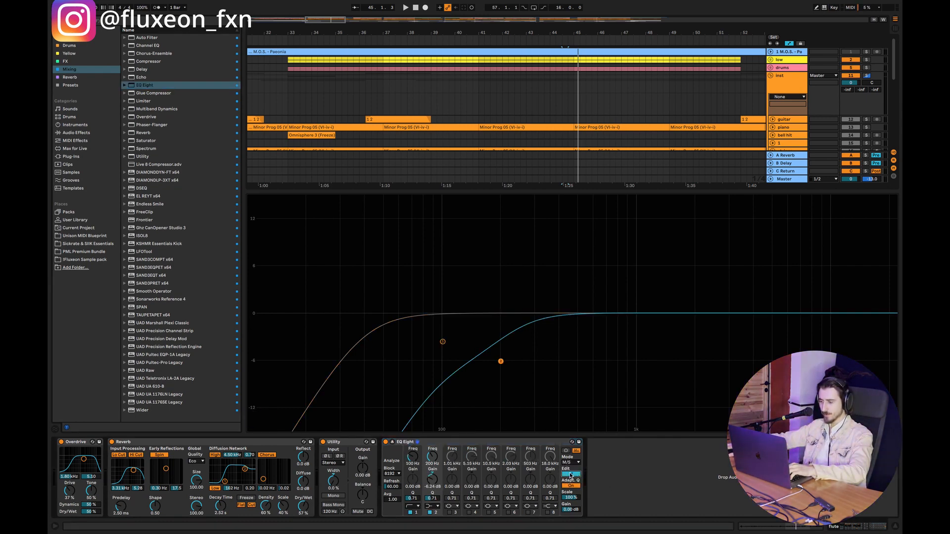
{"action": "left_click_drag", "start_coordinate": [409, 457], "coordinate": [409, 418]}
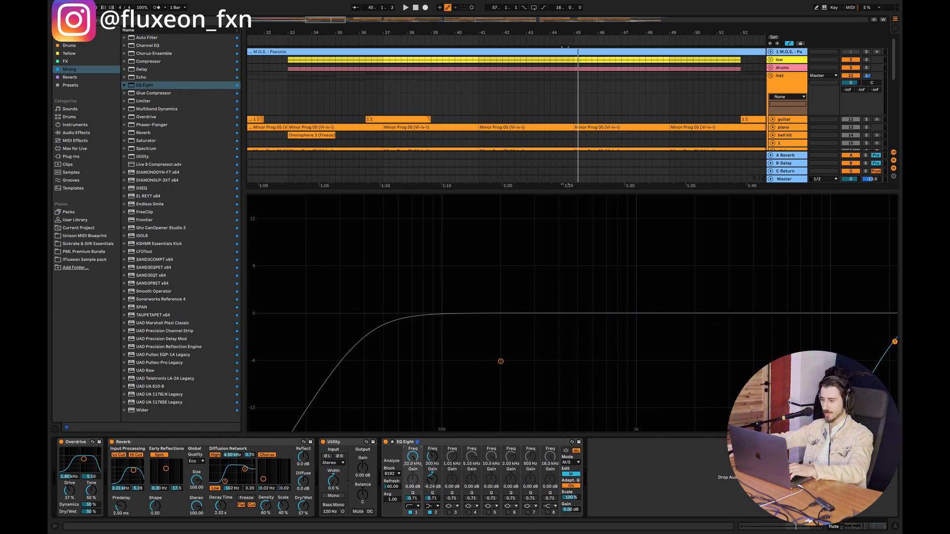
Step: Restore the Utility's width to 100% during playback to audition only the flute's side signal, and hide the device chain
{"action": "key", "text": "space"}
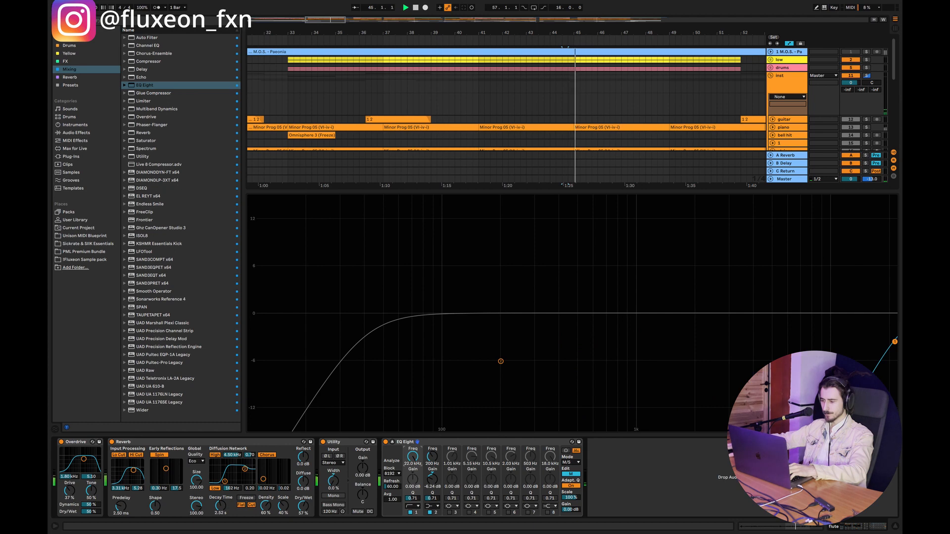
{"action": "double_click", "coordinate": [336, 484]}
{"action": "key", "text": "space"}
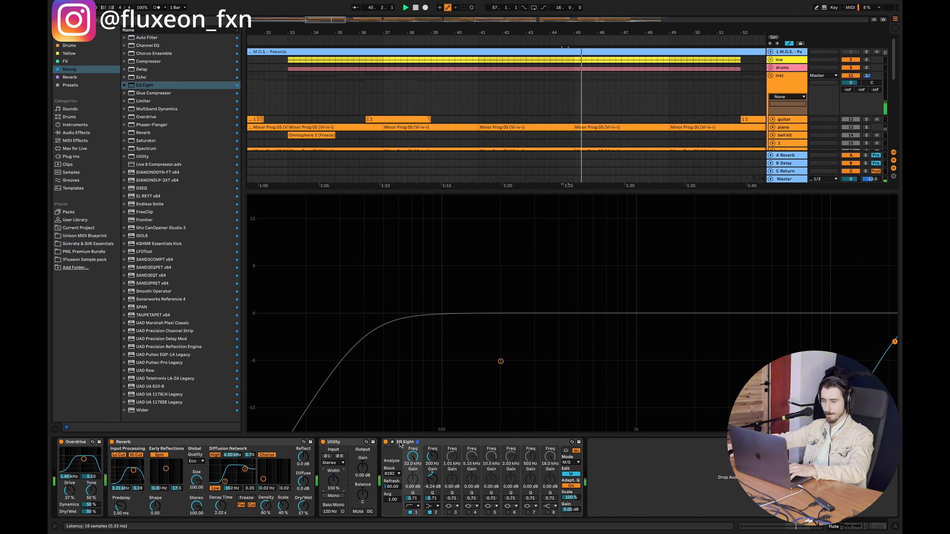
{"action": "left_click", "coordinate": [895, 527]}
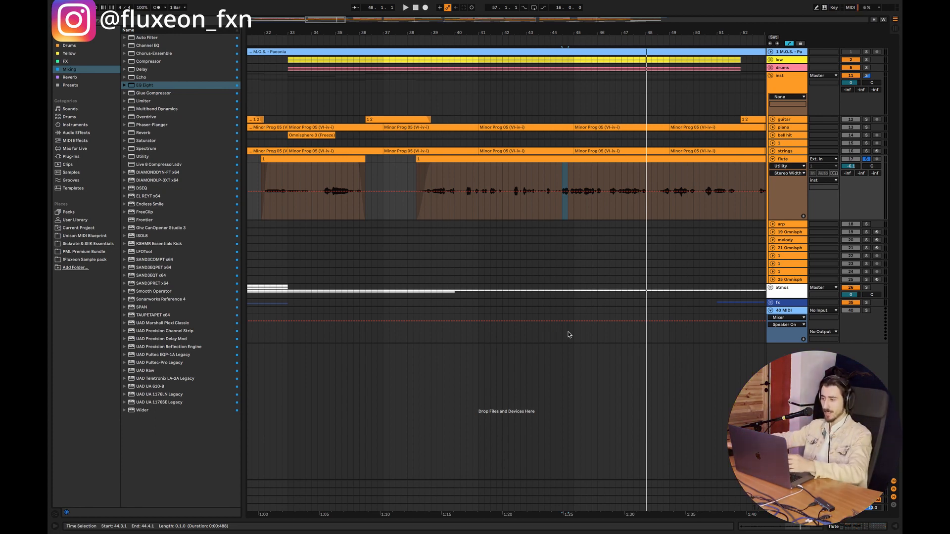
Step: Remove the EQ Eight and Utility from the flute track and set its Reverb's Dry/Wet to 46%
{"action": "left_click", "coordinate": [555, 199]}
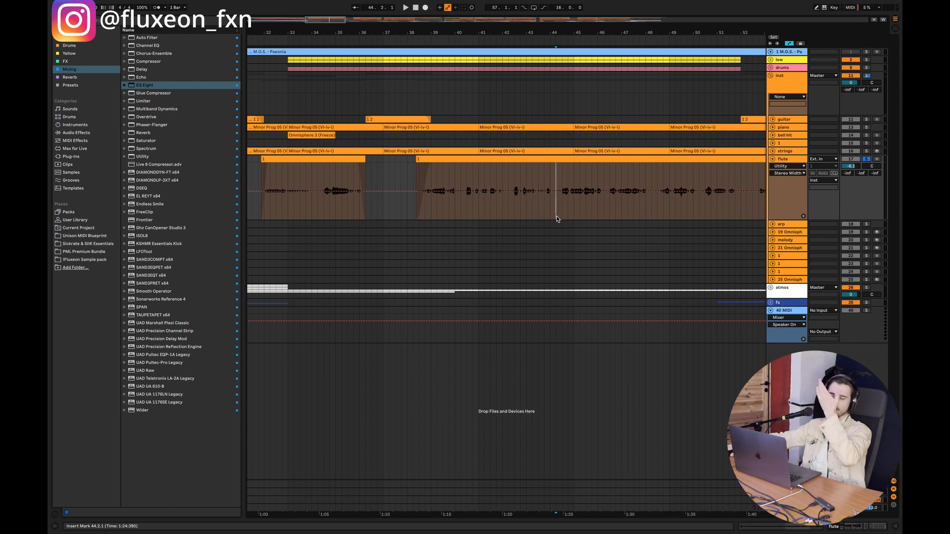
{"action": "double_click", "coordinate": [798, 158]}
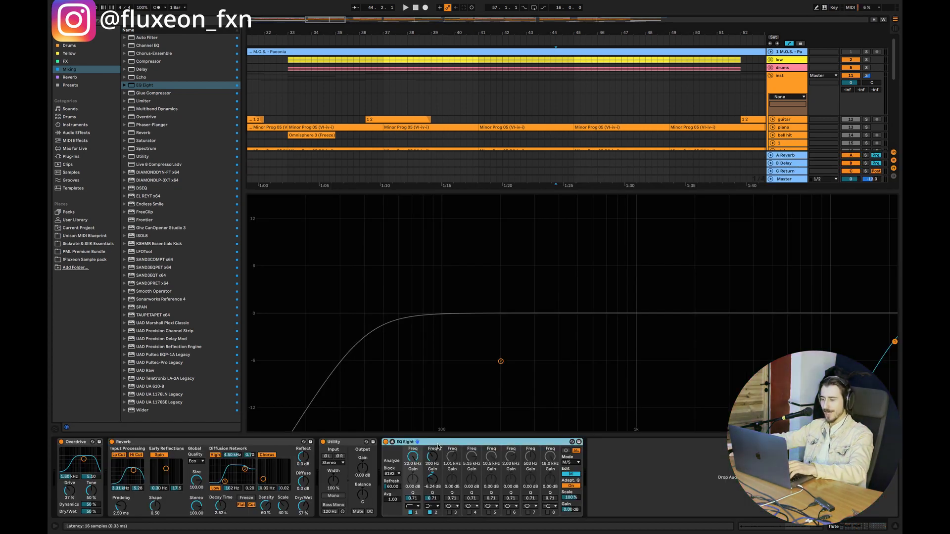
{"action": "left_click", "coordinate": [410, 442]}
{"action": "key", "text": "Delete"}
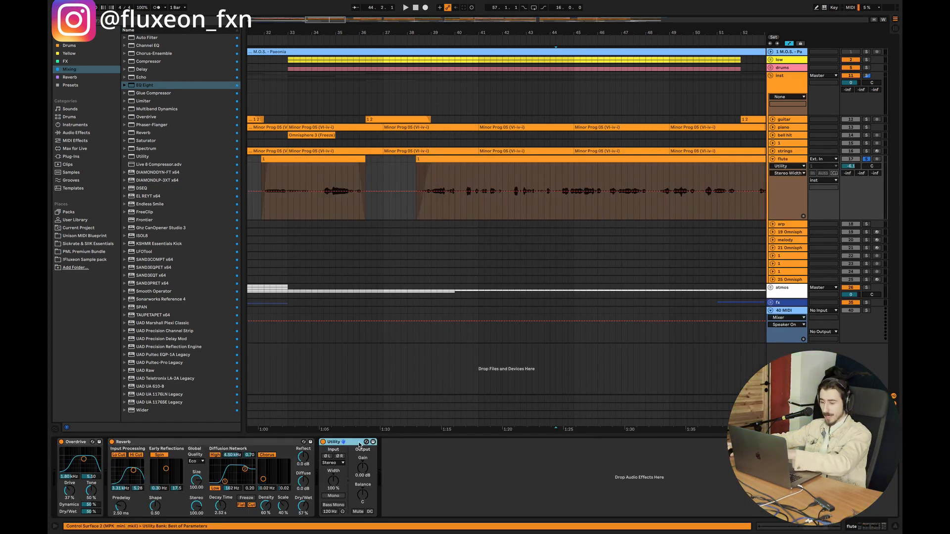
{"action": "key", "text": "Delete"}
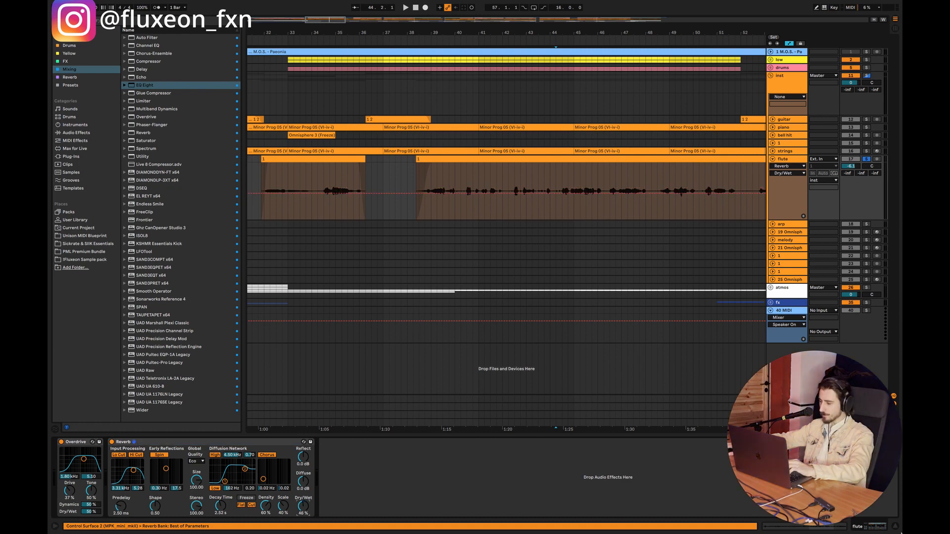
{"action": "left_click", "coordinate": [895, 526]}
Step: Solo the low group together with the flute and unfold the piano track
{"action": "left_click", "coordinate": [433, 203]}
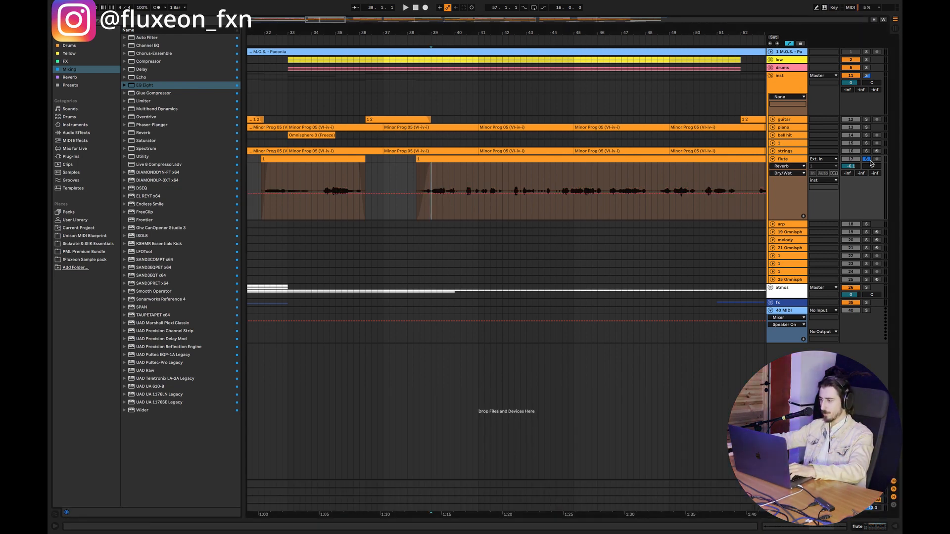
{"action": "left_click", "coordinate": [867, 61]}
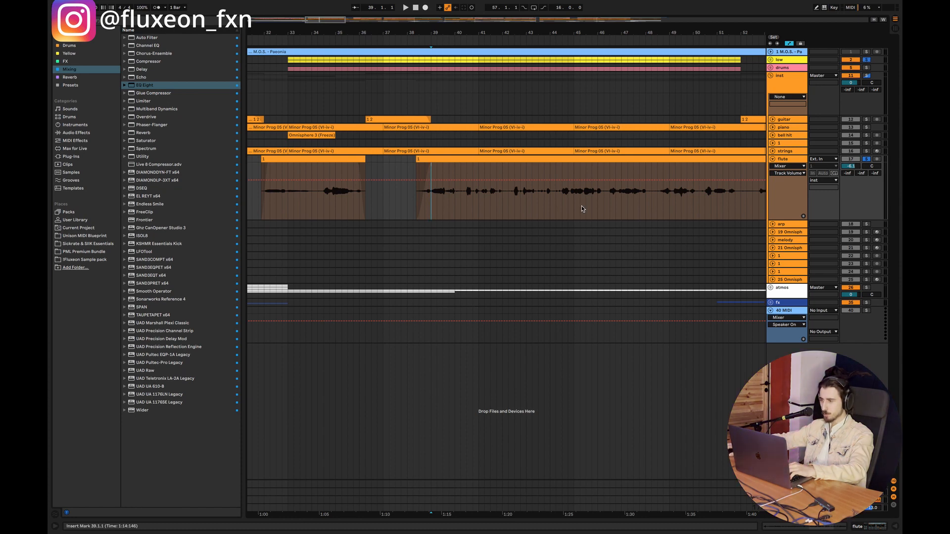
{"action": "left_click", "coordinate": [772, 127]}
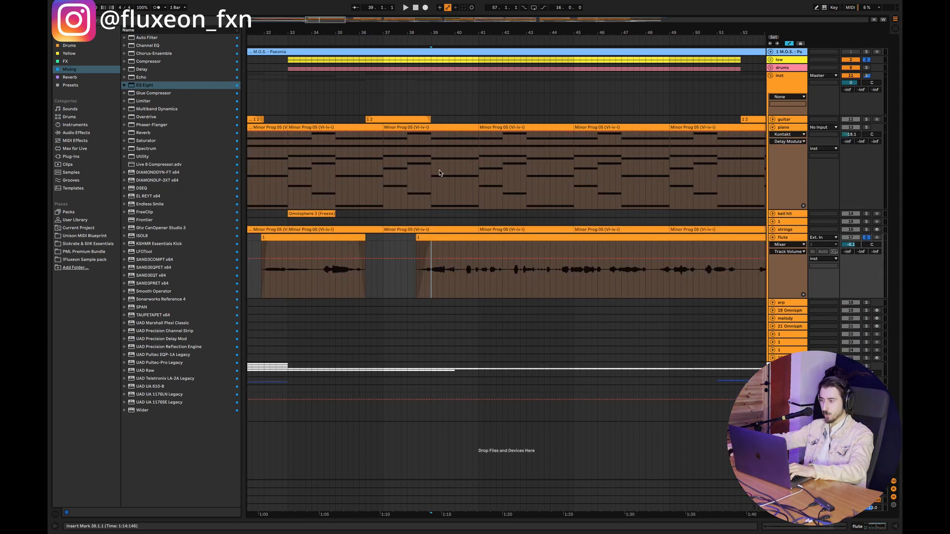
Step: Loop eight bars of the flute clip starting at bar 41 and solo the piano track as well
{"action": "left_click_drag", "start_coordinate": [476, 282], "coordinate": [681, 280]}
{"action": "key", "text": "super+l"}
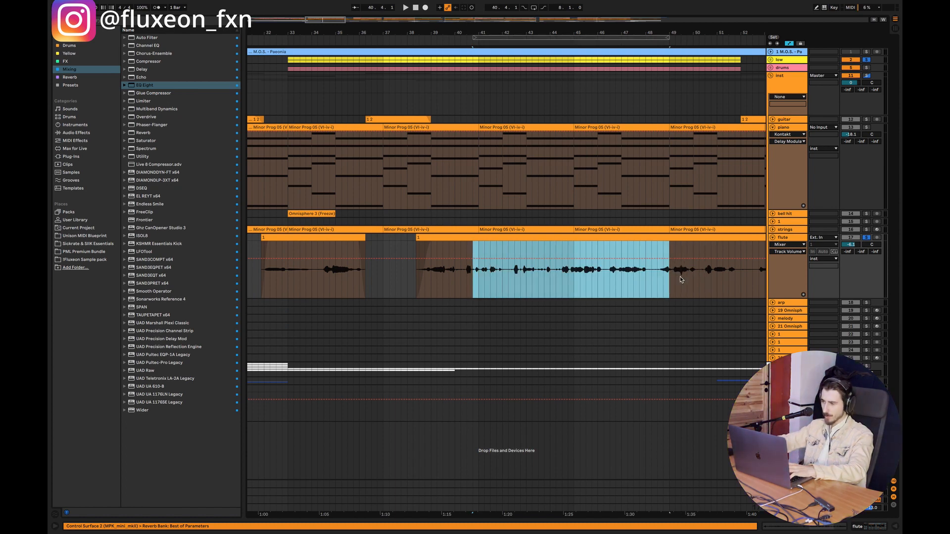
{"action": "left_click_drag", "start_coordinate": [474, 36], "coordinate": [477, 35]}
{"action": "left_click", "coordinate": [866, 127]}
Step: Play the loop and raise the piano's Auto Filter frequency to 5.33 kHz
{"action": "key", "text": "space"}
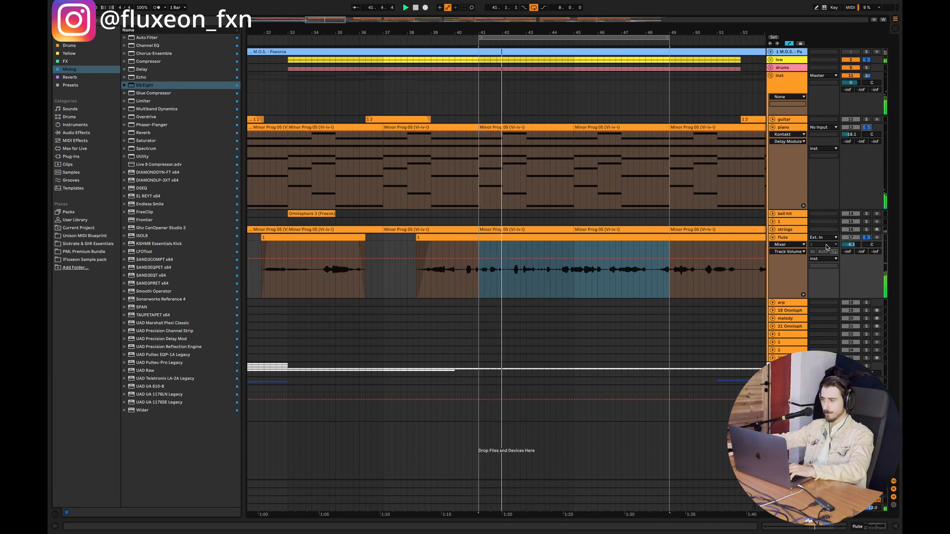
{"action": "double_click", "coordinate": [784, 128]}
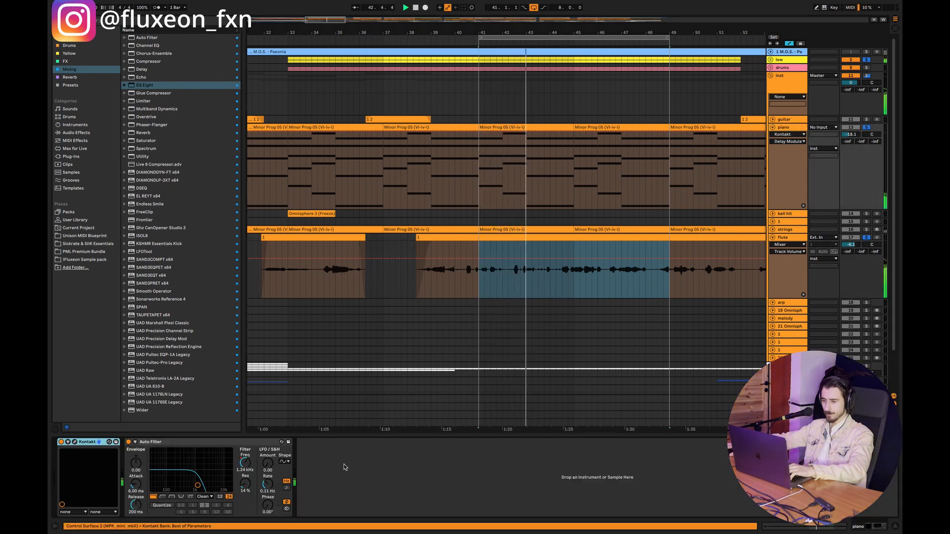
{"action": "mouse_move", "coordinate": [246, 464]}
{"action": "left_mouse_down"}
{"action": "mouse_move", "coordinate": [246, 448]}
{"action": "mouse_move", "coordinate": [246, 459]}
{"action": "left_mouse_up"}
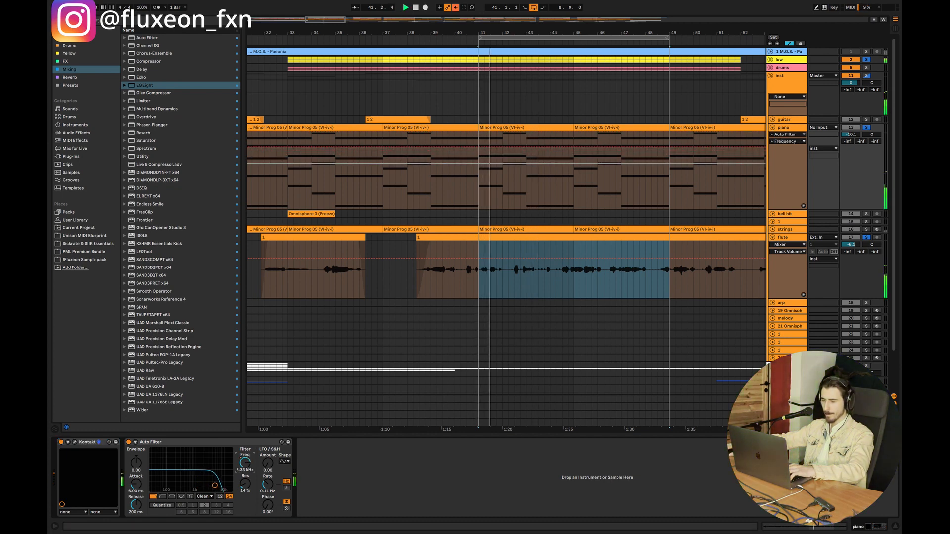
Step: Set the Color of the piano's NOIRE Pure instrument in Kontakt to -14% and listen to the loop
{"action": "left_click", "coordinate": [74, 442]}
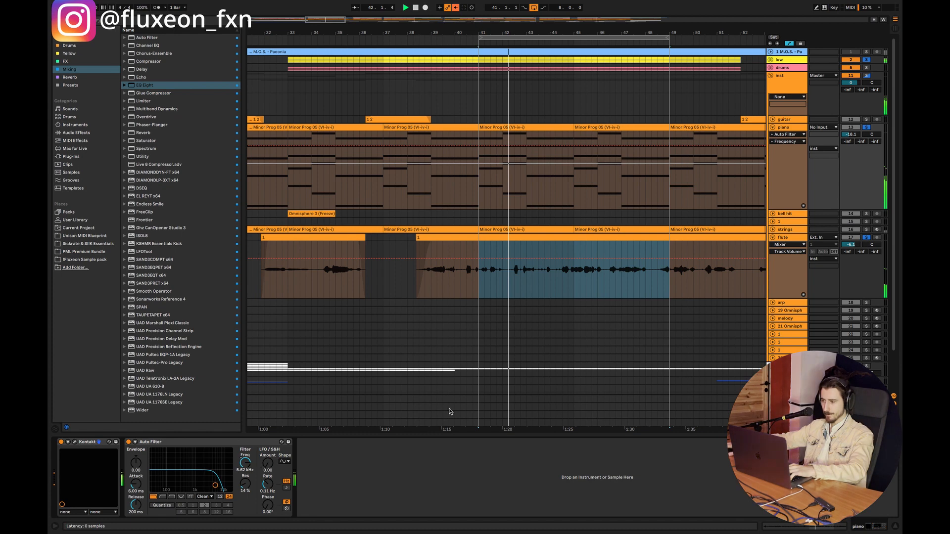
{"action": "key", "text": "space"}
{"action": "left_click_drag", "start_coordinate": [463, 302], "coordinate": [465, 297]}
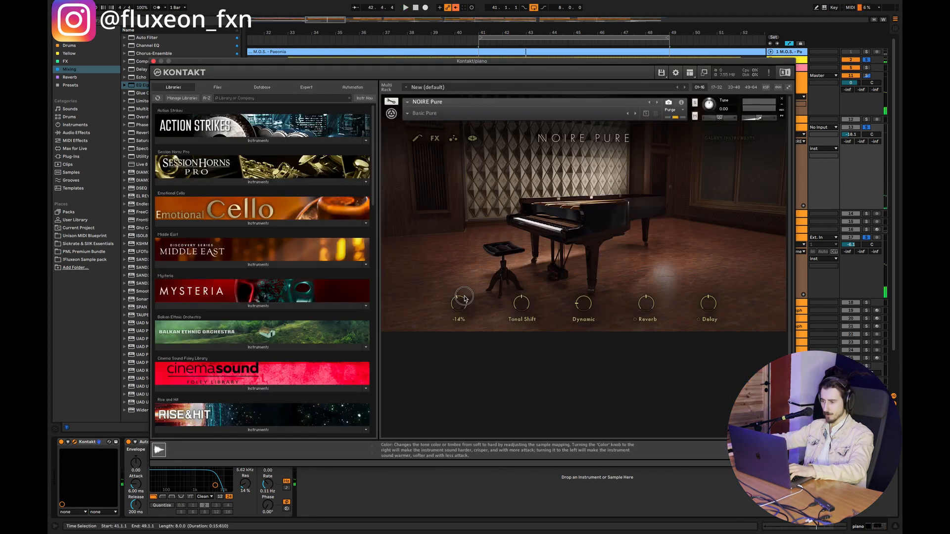
{"action": "key", "text": "space"}
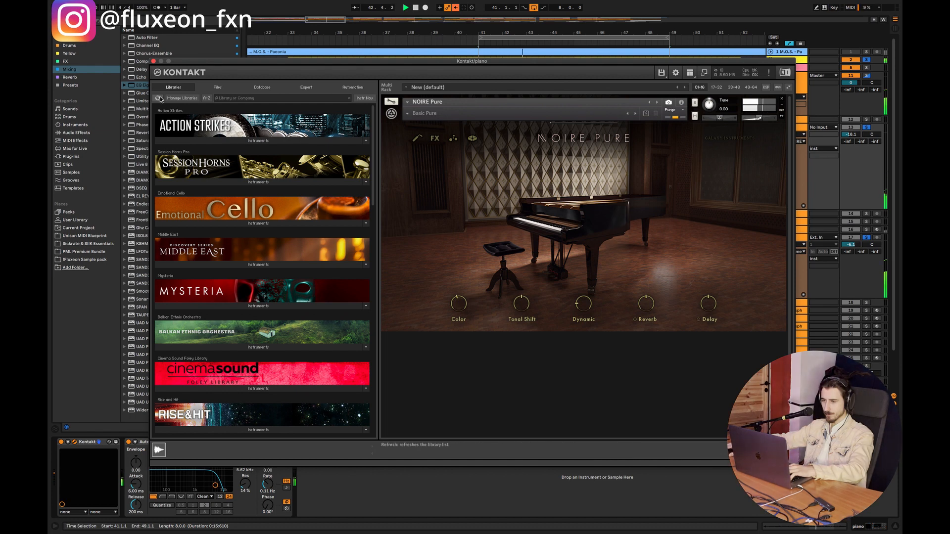
{"action": "left_click", "coordinate": [153, 61]}
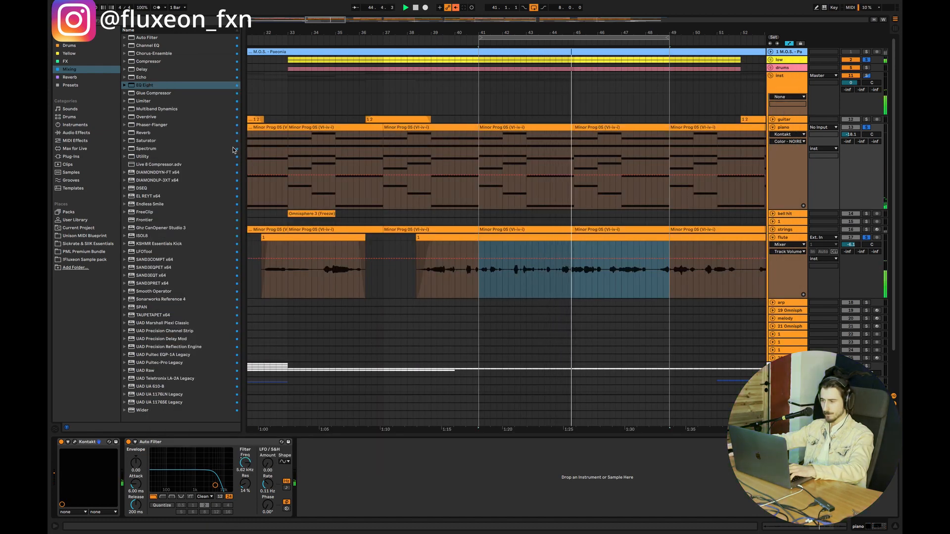
Step: Set the piano's Auto Filter frequency to 19.9 kHz and raise the Color of NOIRE Pure in Kontakt
{"action": "double_click", "coordinate": [243, 468]}
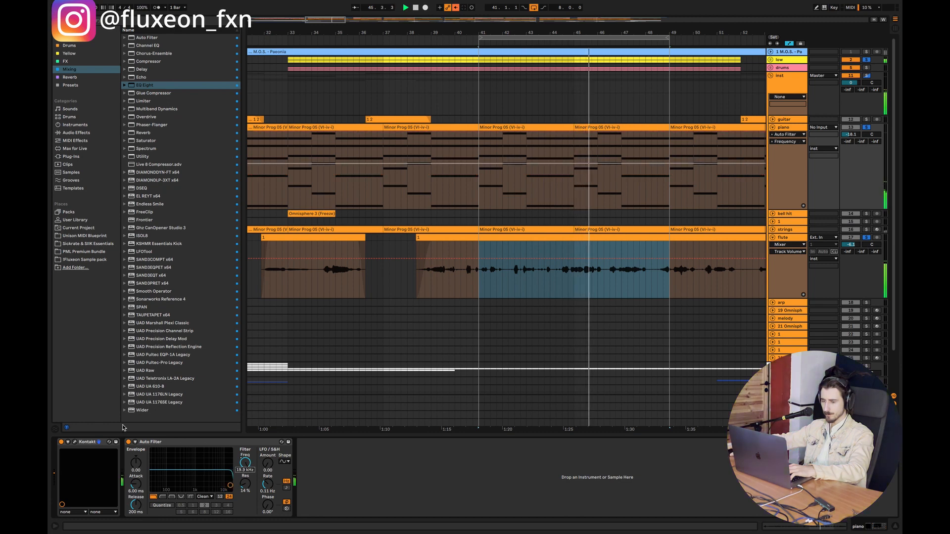
{"action": "left_click", "coordinate": [75, 442]}
{"action": "left_click_drag", "start_coordinate": [463, 302], "coordinate": [470, 293]}
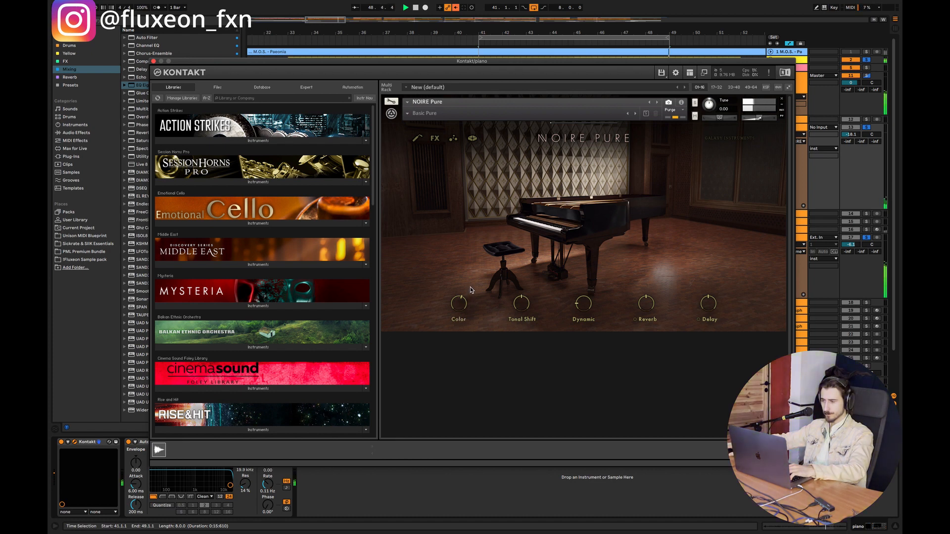
{"action": "left_click", "coordinate": [153, 61]}
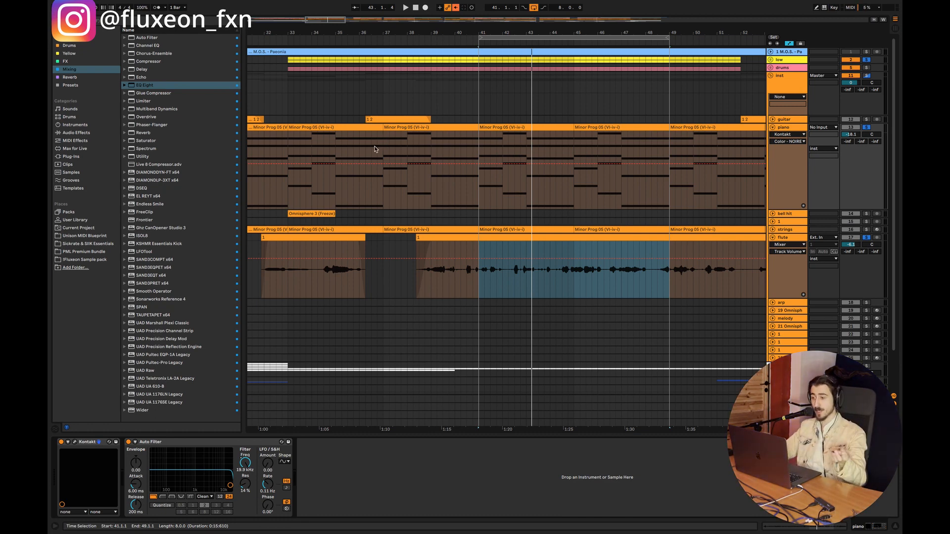
Step: Add an EQ Eight to the piano track and set its band 1 low-cut frequency to 102 Hz
{"action": "left_click", "coordinate": [484, 292]}
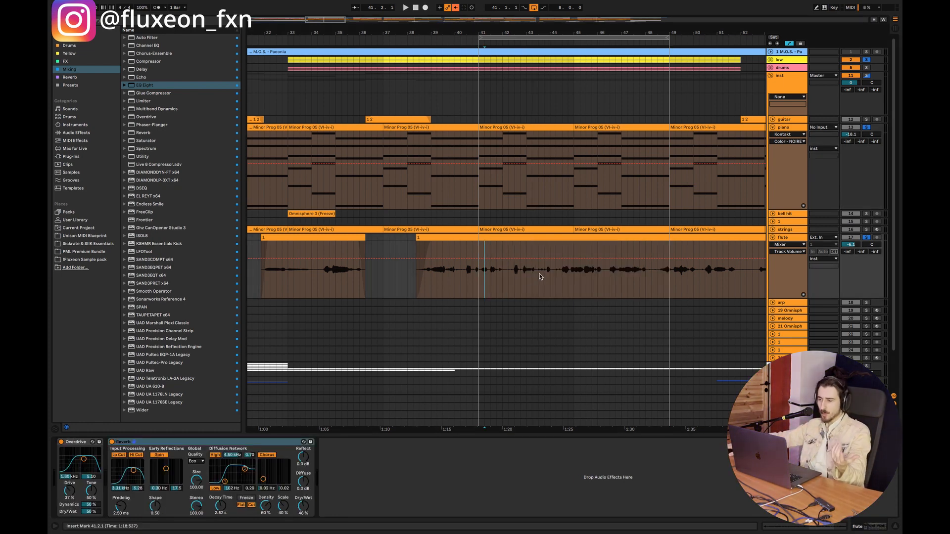
{"action": "left_click", "coordinate": [790, 129]}
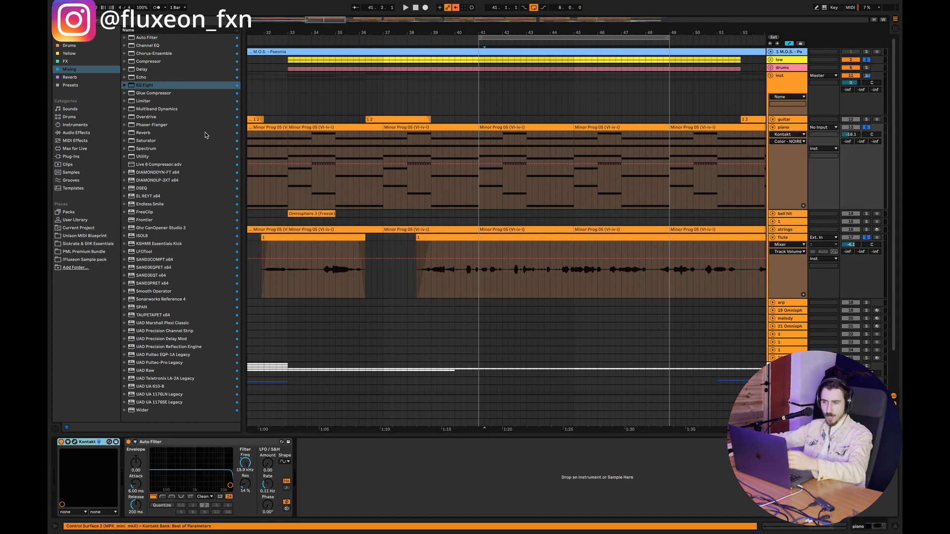
{"action": "double_click", "coordinate": [144, 85]}
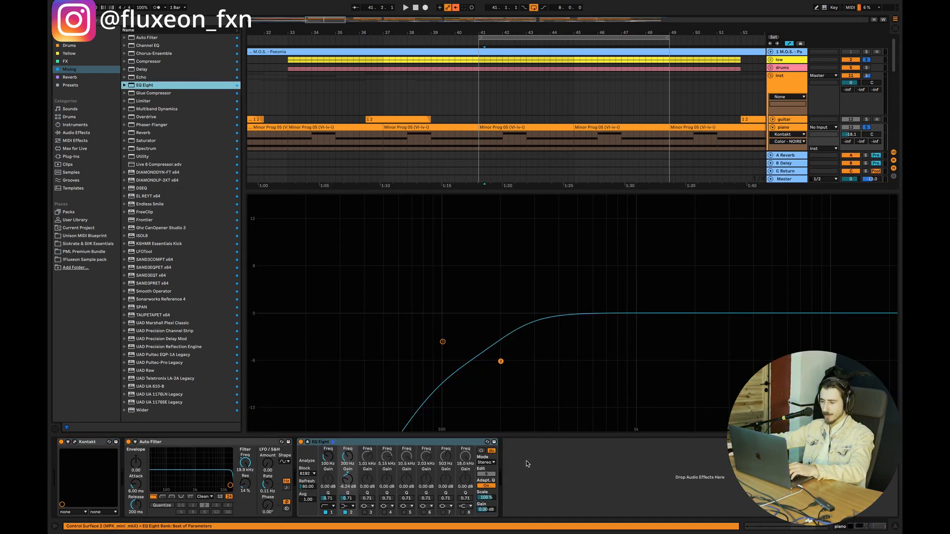
{"action": "mouse_move", "coordinate": [328, 457]}
{"action": "left_mouse_down"}
{"action": "mouse_move", "coordinate": [328, 490]}
{"action": "mouse_move", "coordinate": [331, 463]}
{"action": "left_mouse_up"}
{"action": "left_click_drag", "start_coordinate": [365, 341], "coordinate": [449, 346]}
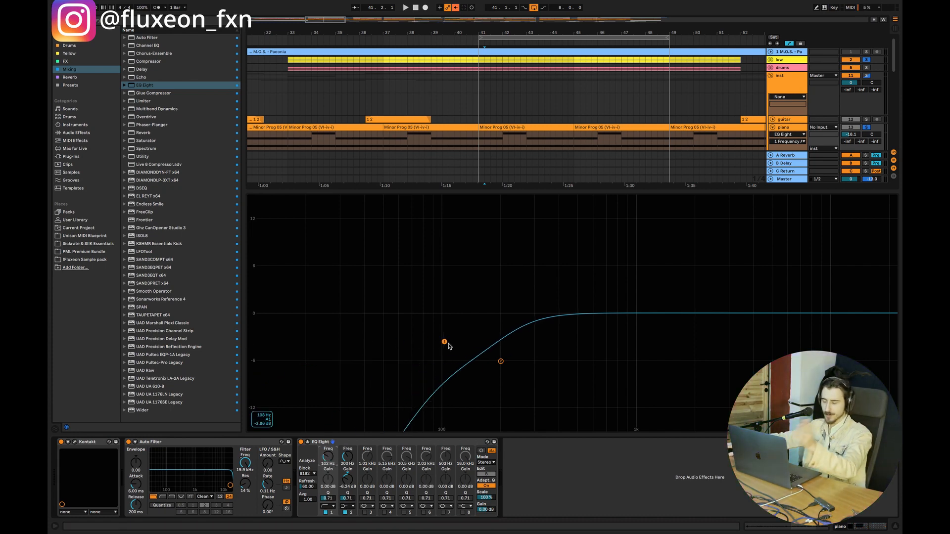
{"action": "mouse_move", "coordinate": [500, 362]}
{"action": "left_mouse_down"}
{"action": "mouse_move", "coordinate": [524, 361]}
{"action": "mouse_move", "coordinate": [501, 361]}
{"action": "left_mouse_up"}
Step: Switch the piano's EQ Eight to M/S mode and set the side channel's band 1 frequency to 150 Hz
{"action": "left_click", "coordinate": [487, 462]}
{"action": "left_click", "coordinate": [489, 484]}
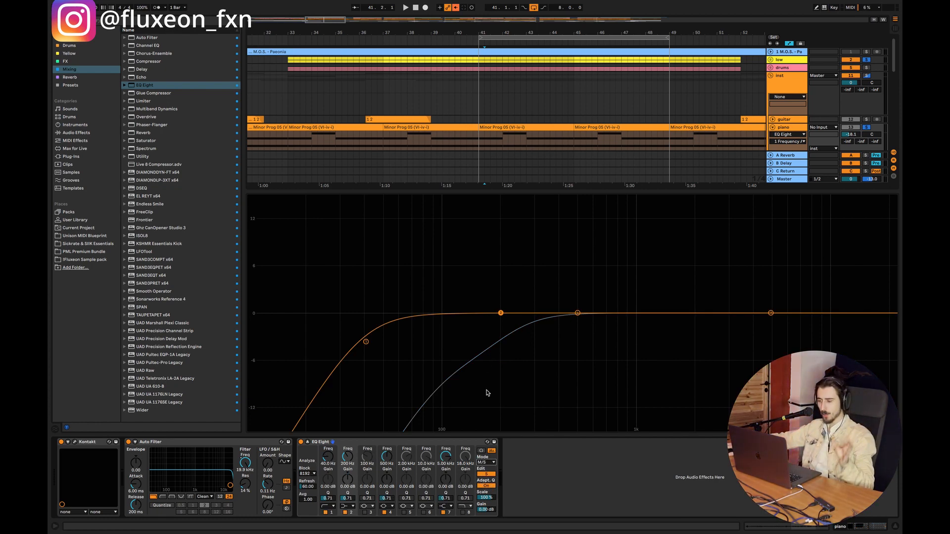
{"action": "left_click_drag", "start_coordinate": [328, 456], "coordinate": [328, 436]}
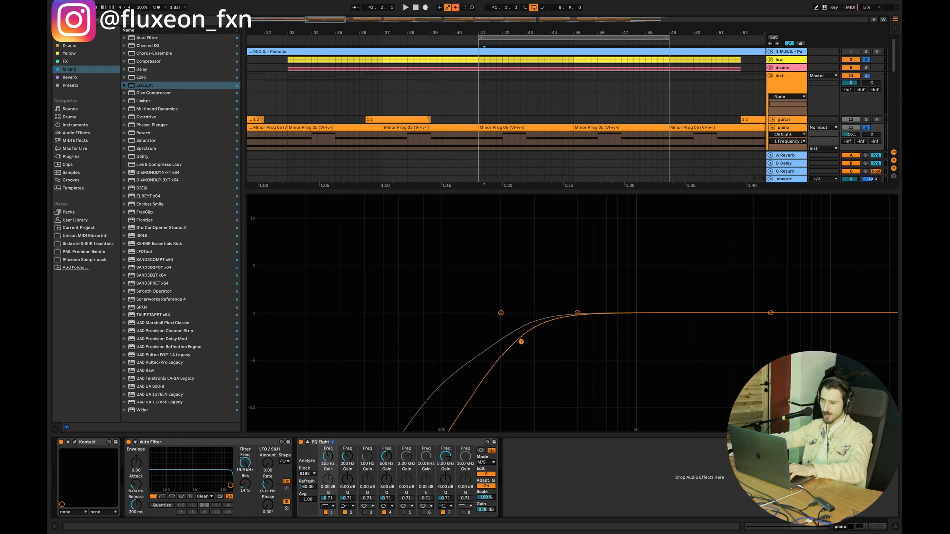
{"action": "left_click_drag", "start_coordinate": [328, 456], "coordinate": [328, 458]}
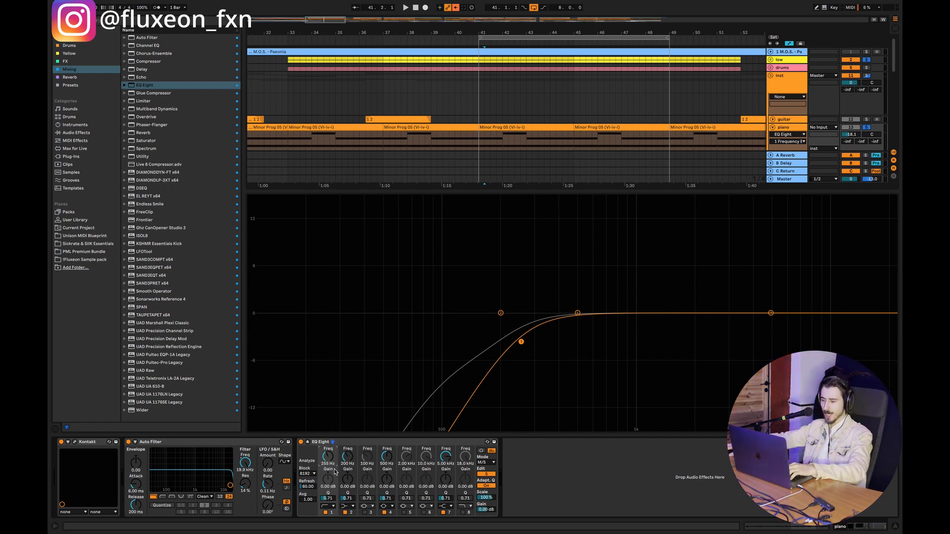
{"action": "key", "text": "Return"}
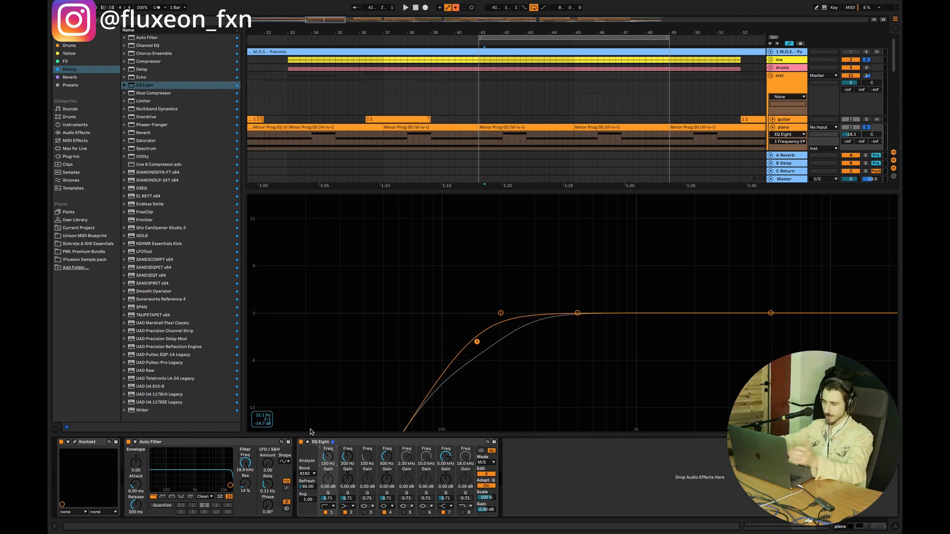
Step: Try the side channel's band 1 with the steep and the gentle low cut, ending at a Q of 0.40
{"action": "left_click", "coordinate": [328, 506]}
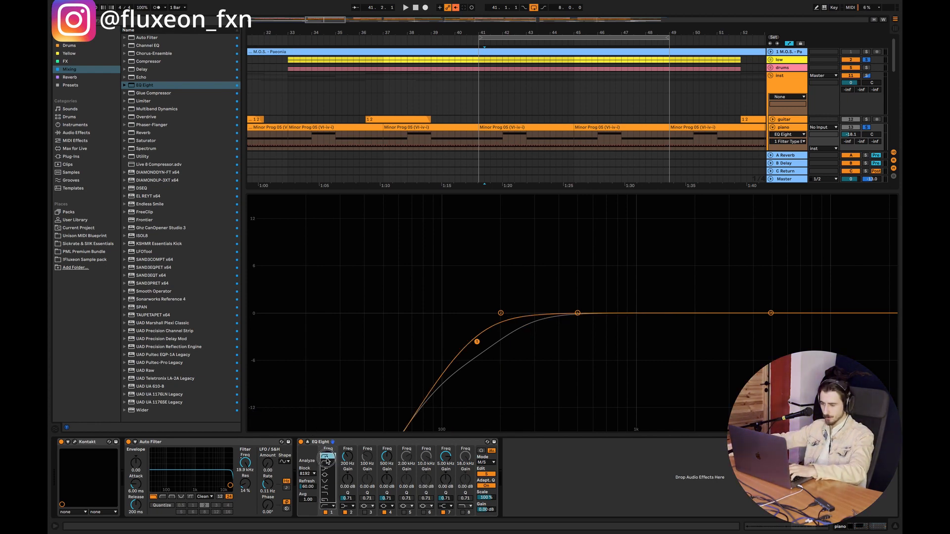
{"action": "left_click", "coordinate": [327, 456]}
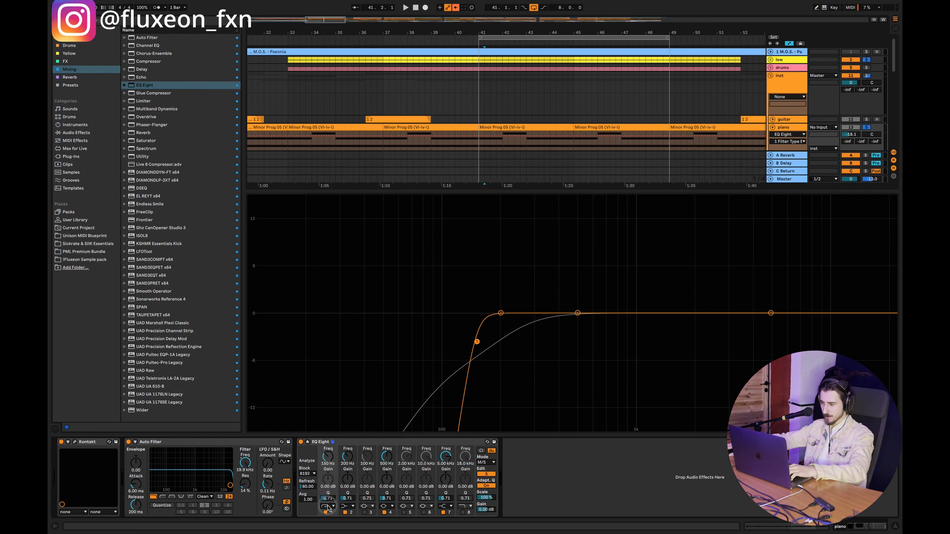
{"action": "mouse_move", "coordinate": [327, 498]}
{"action": "left_mouse_down"}
{"action": "mouse_move", "coordinate": [327, 519]}
{"action": "mouse_move", "coordinate": [328, 498]}
{"action": "left_mouse_up"}
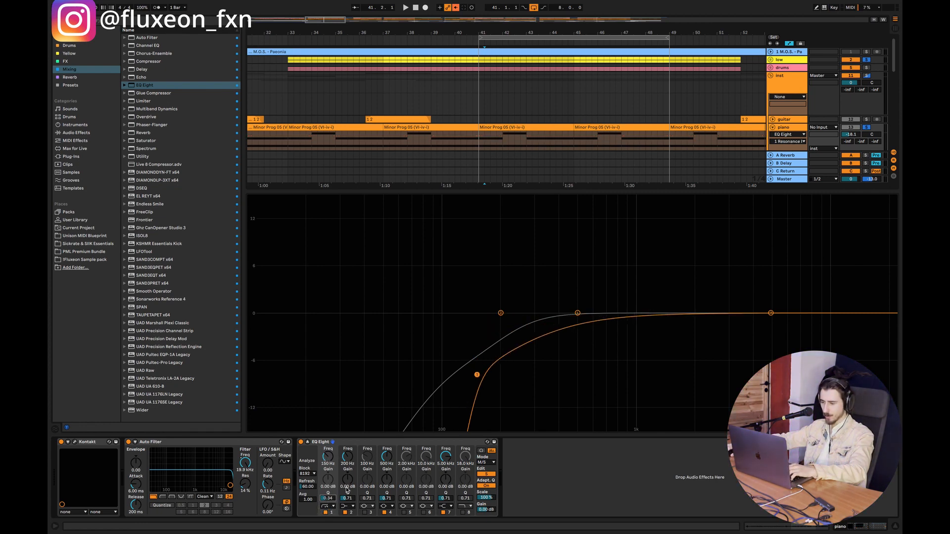
{"action": "left_click", "coordinate": [332, 506]}
{"action": "left_click", "coordinate": [329, 464]}
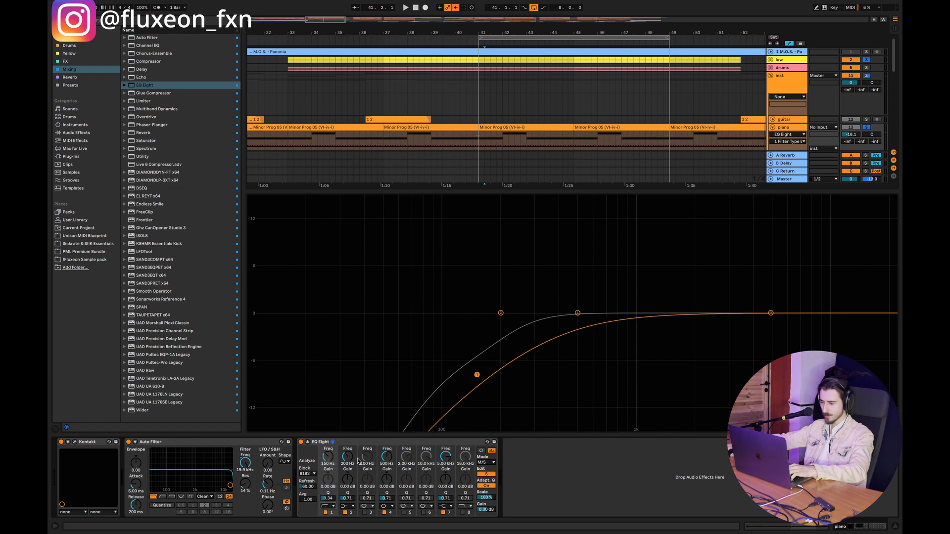
{"action": "left_click_drag", "start_coordinate": [327, 498], "coordinate": [327, 493]}
Step: Give the side channel's band 1 the steep low cut with a Q of 0.70
{"action": "left_click", "coordinate": [332, 506]}
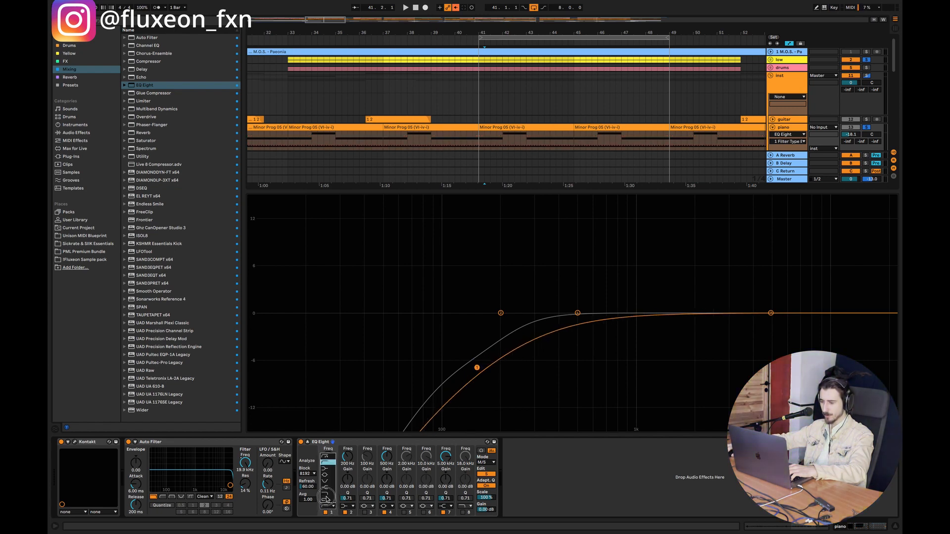
{"action": "left_click", "coordinate": [328, 463]}
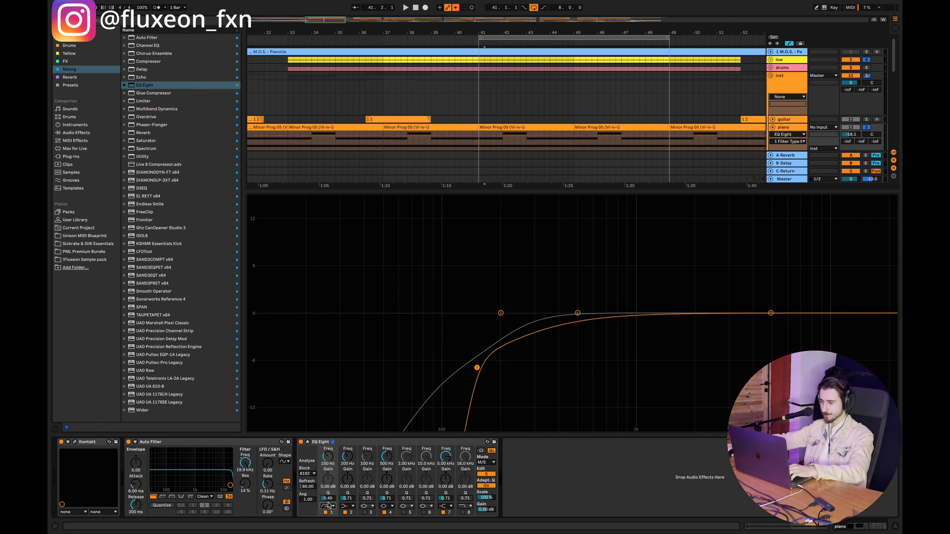
{"action": "left_click_drag", "start_coordinate": [327, 498], "coordinate": [328, 473]}
Step: Set the side channel's band 2 to 202 Hz at -6.24 dB and switch the EQ Eight to editing the mid channel
{"action": "left_click_drag", "start_coordinate": [500, 312], "coordinate": [500, 360]}
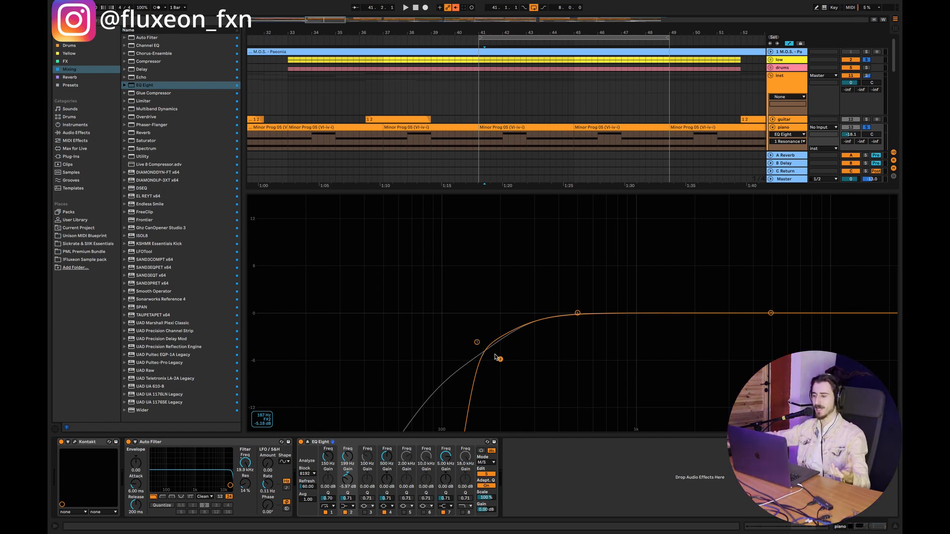
{"action": "left_click_drag", "start_coordinate": [500, 360], "coordinate": [501, 361]}
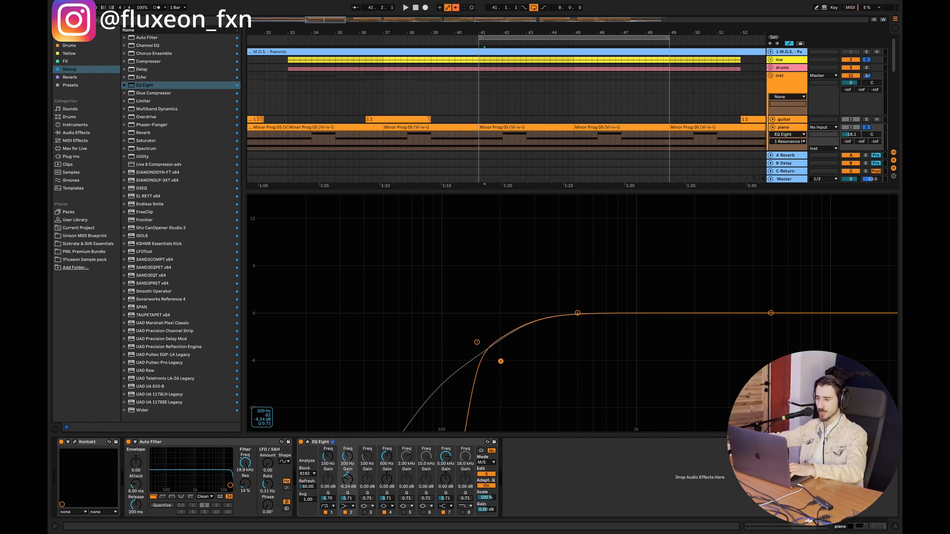
{"action": "left_click_drag", "start_coordinate": [500, 361], "coordinate": [501, 361]}
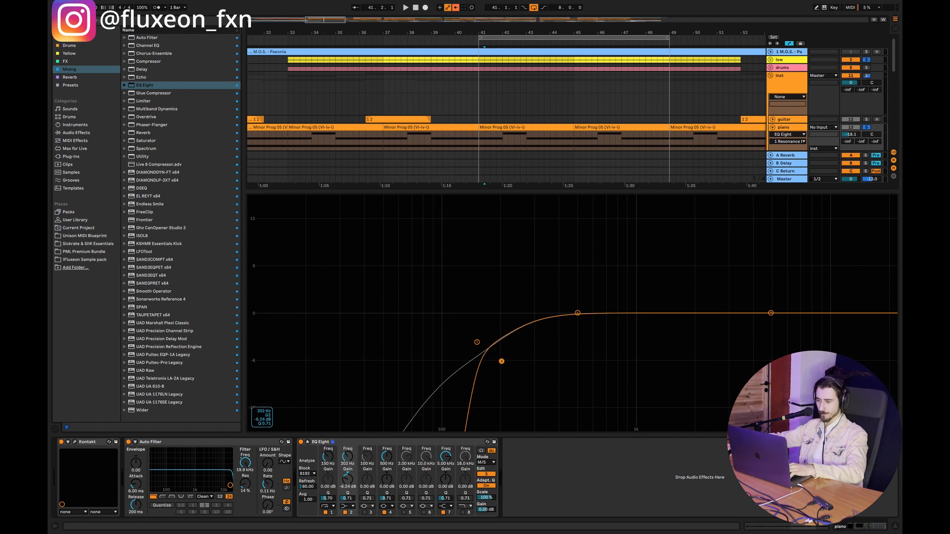
{"action": "left_click", "coordinate": [487, 476]}
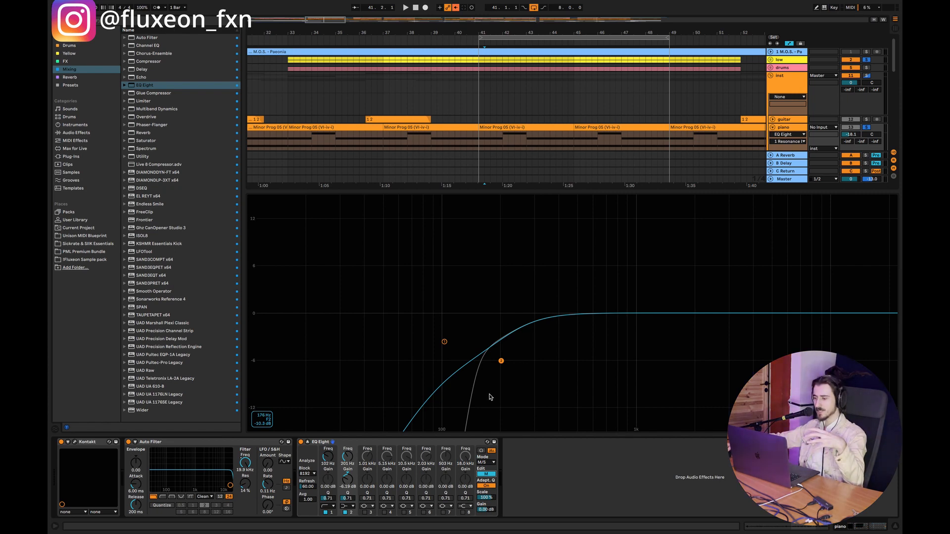
Step: Add an EQ Eight to the flute track and play the loop to examine the flute's frequency spectrum
{"action": "left_click", "coordinate": [895, 527]}
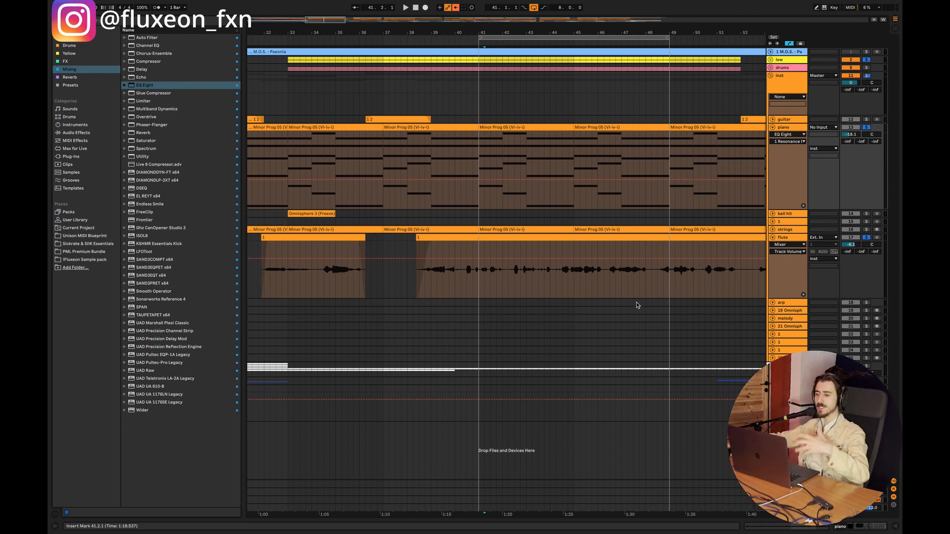
{"action": "left_click", "coordinate": [491, 288]}
{"action": "double_click", "coordinate": [790, 238]}
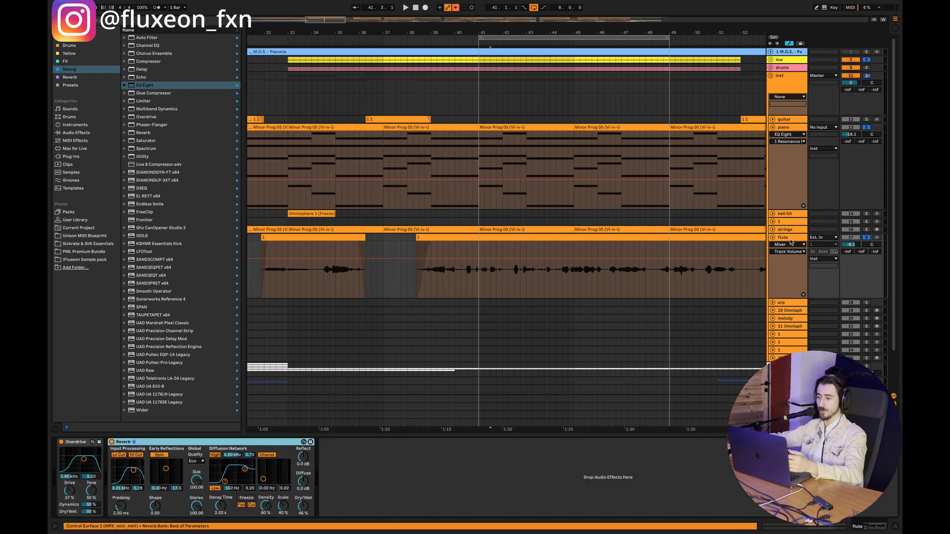
{"action": "double_click", "coordinate": [144, 85]}
{"action": "key", "text": "space"}
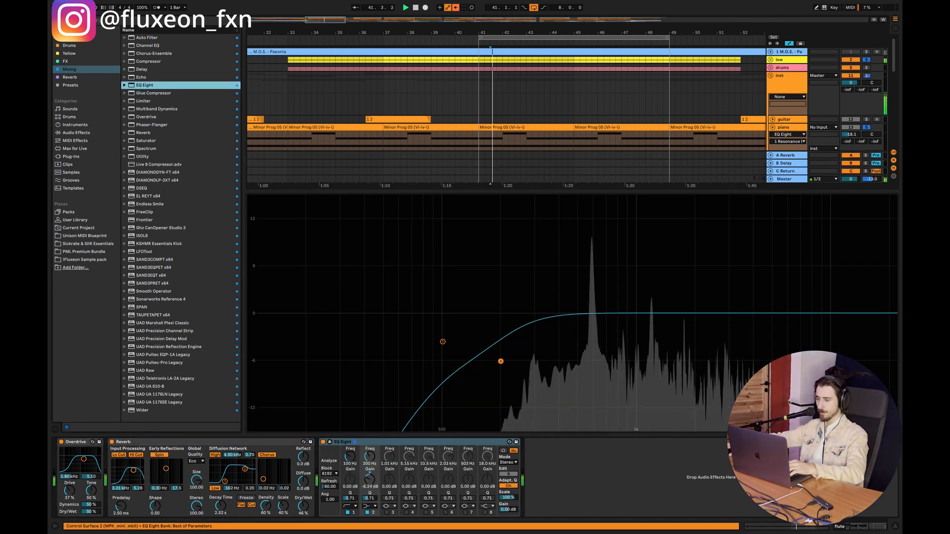
{"action": "left_click_drag", "start_coordinate": [500, 260], "coordinate": [637, 380]}
{"action": "key", "text": "space"}
{"action": "left_click_drag", "start_coordinate": [502, 269], "coordinate": [592, 361]}
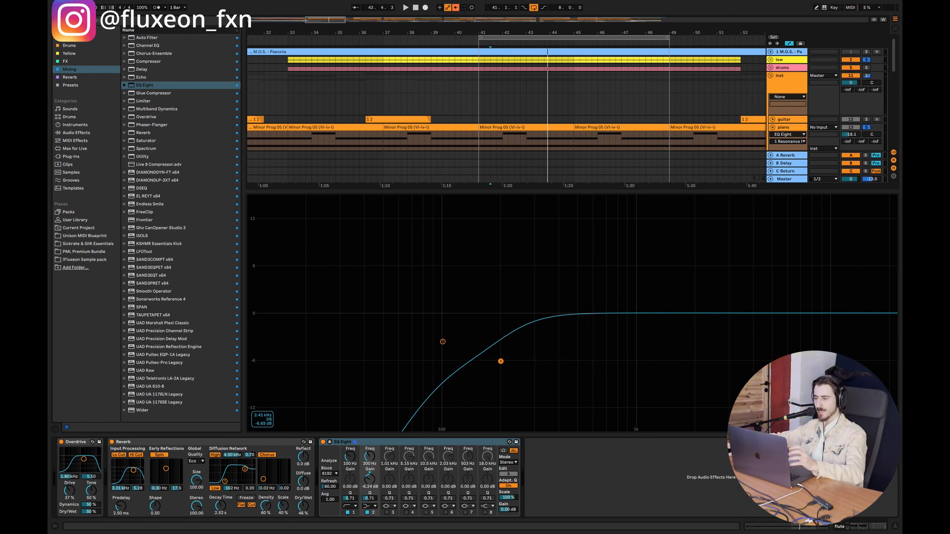
Step: Enable band 3 for the mid channel of the piano's EQ Eight, cut about 305 Hz by 4.73 dB with Q 1.74, and play the loop
{"action": "key", "text": "super+alt+l"}
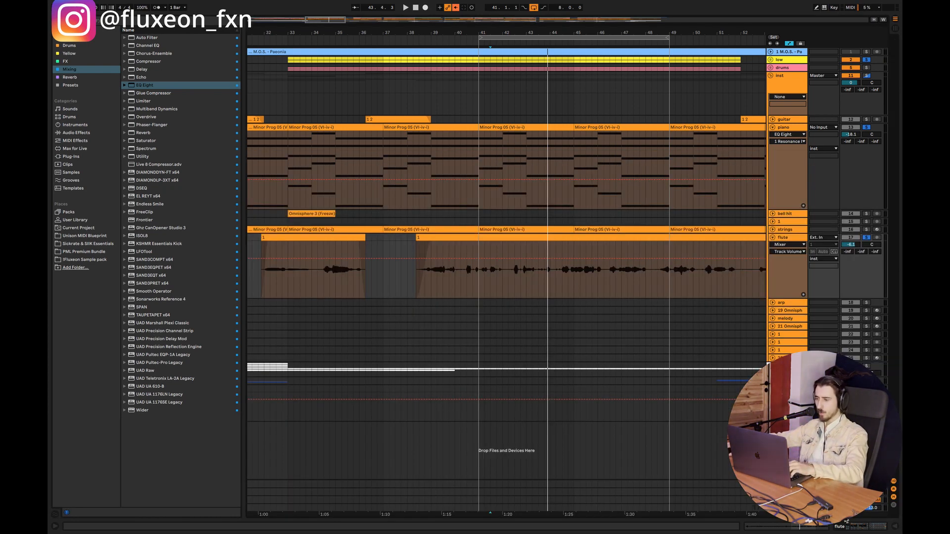
{"action": "left_click", "coordinate": [483, 153]}
{"action": "key", "text": "super+alt+l"}
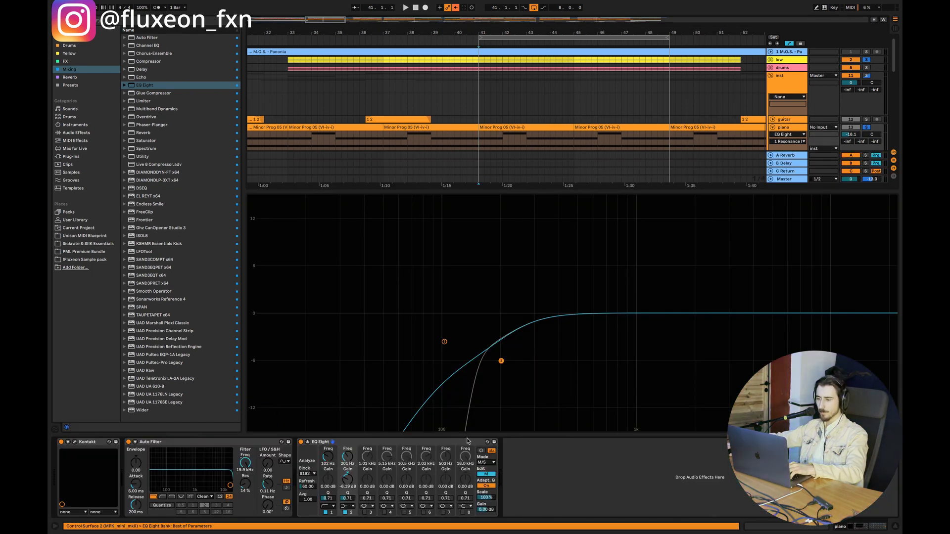
{"action": "left_click", "coordinate": [366, 513]}
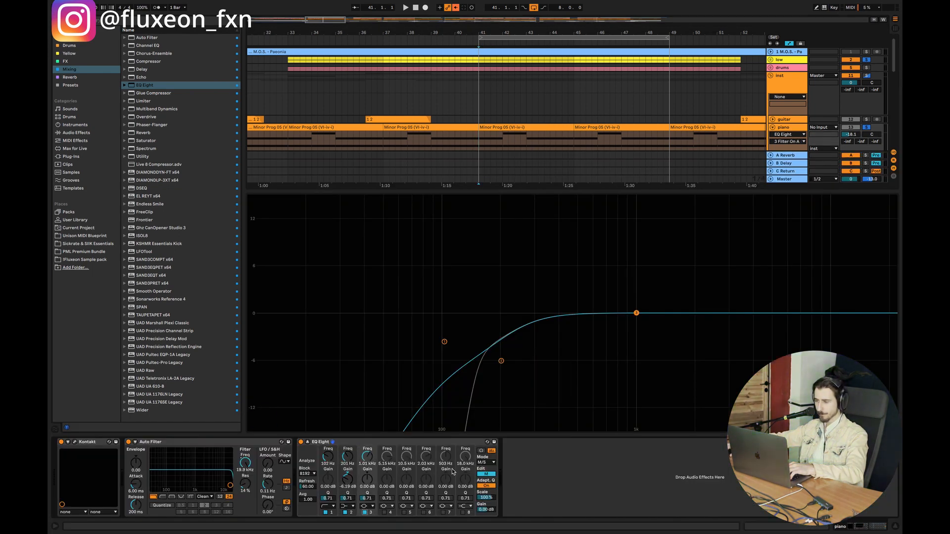
{"action": "left_click_drag", "start_coordinate": [637, 313], "coordinate": [535, 350]}
{"action": "key", "text": "space"}
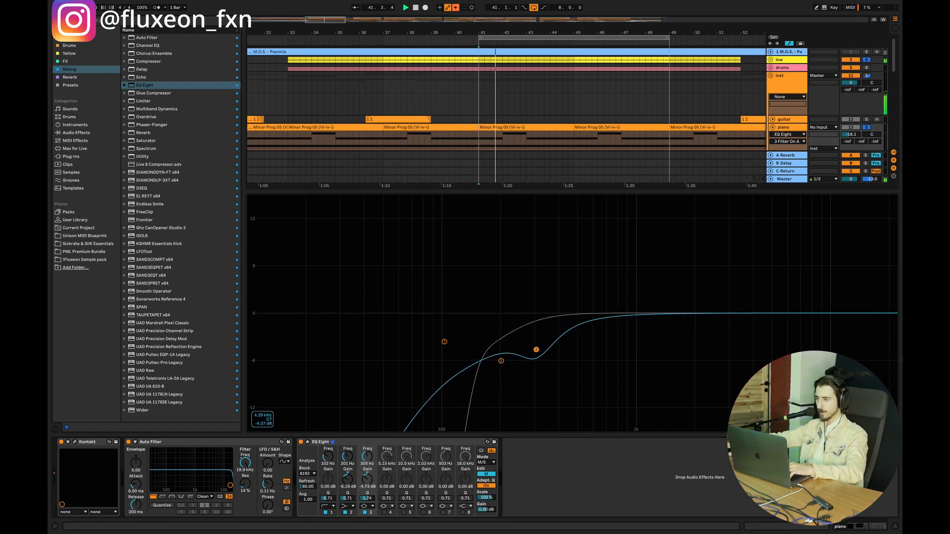
Step: Reopen the piano track's device chain and open its Kontakt instrument to examine the piano's sound settings
{"action": "left_click", "coordinate": [897, 529]}
{"action": "left_click", "coordinate": [471, 180]}
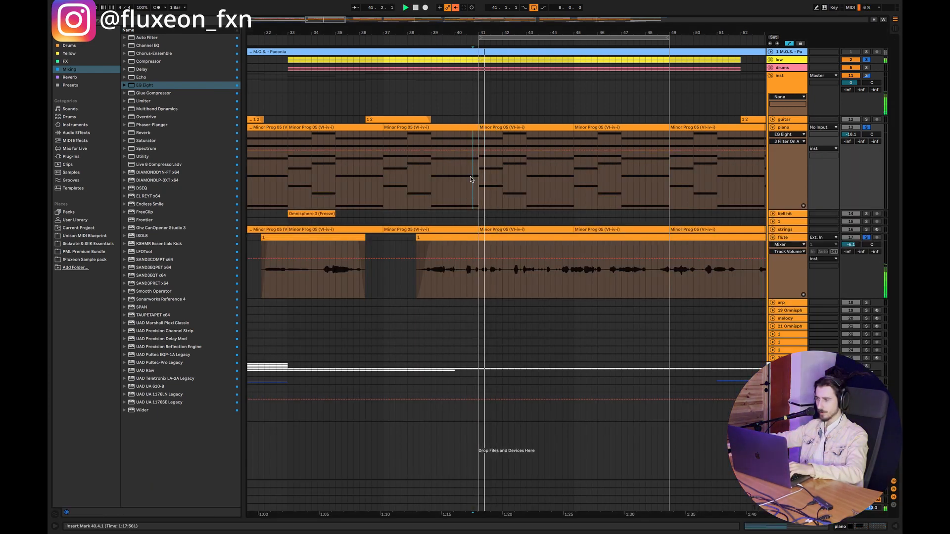
{"action": "double_click", "coordinate": [782, 119]}
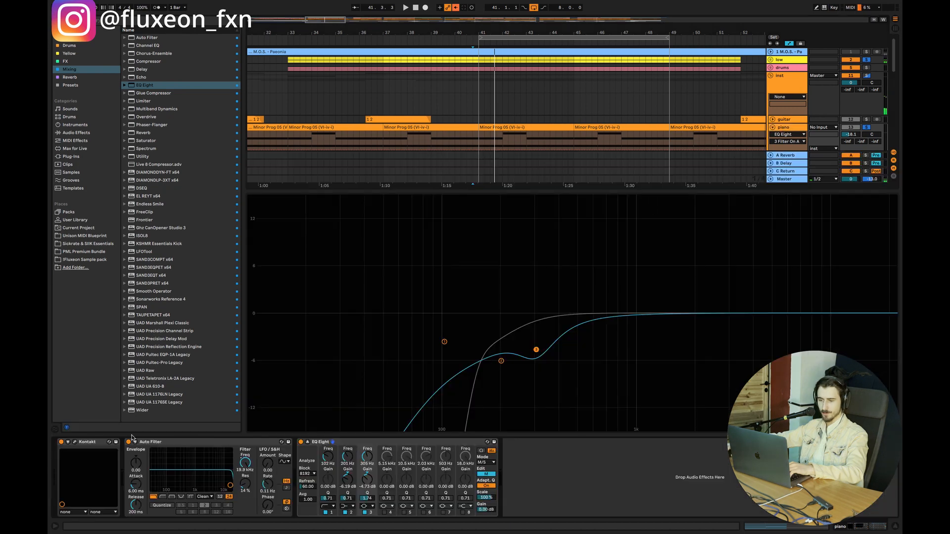
{"action": "left_click", "coordinate": [75, 442]}
{"action": "left_click", "coordinate": [538, 168]}
{"action": "left_click", "coordinate": [154, 61]}
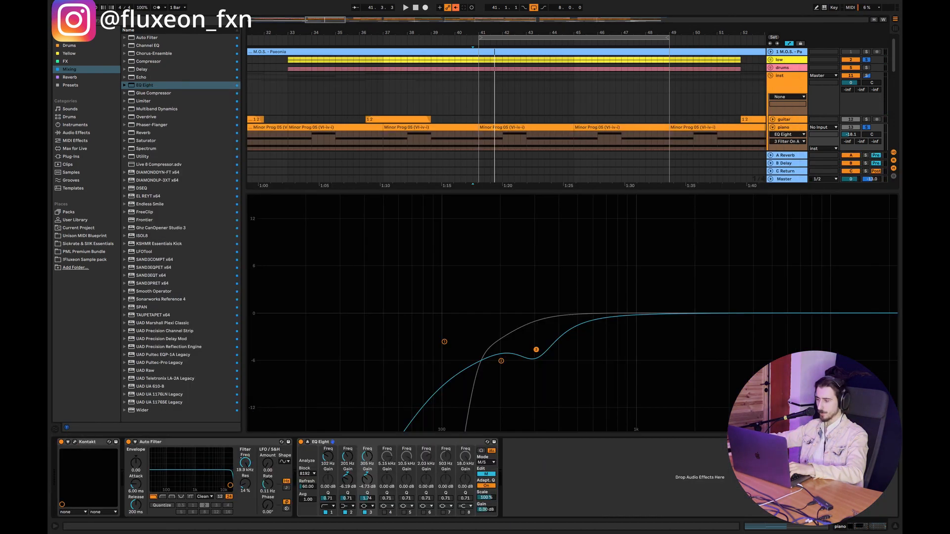
Step: Return to the full arrangement and play the loop from bar 41 to listen to the piano and flute together
{"action": "left_click", "coordinate": [895, 526]}
{"action": "left_click", "coordinate": [472, 198]}
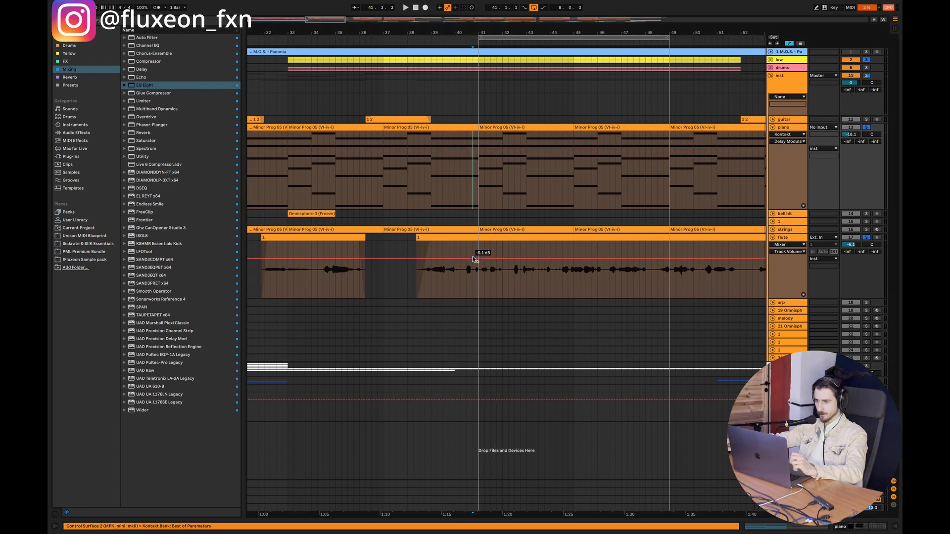
{"action": "left_click", "coordinate": [483, 184]}
{"action": "key", "text": "space"}
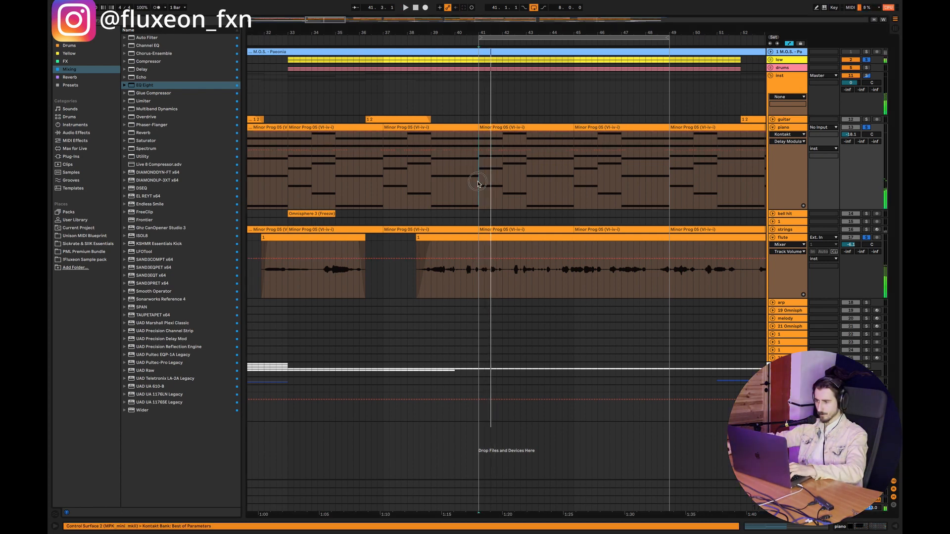
Step: Fine-tune band 3 of the mid channel in the piano's EQ Eight to 303 Hz, -4.84 dB and Q 1.83 while auditioning the loop
{"action": "double_click", "coordinate": [792, 126]}
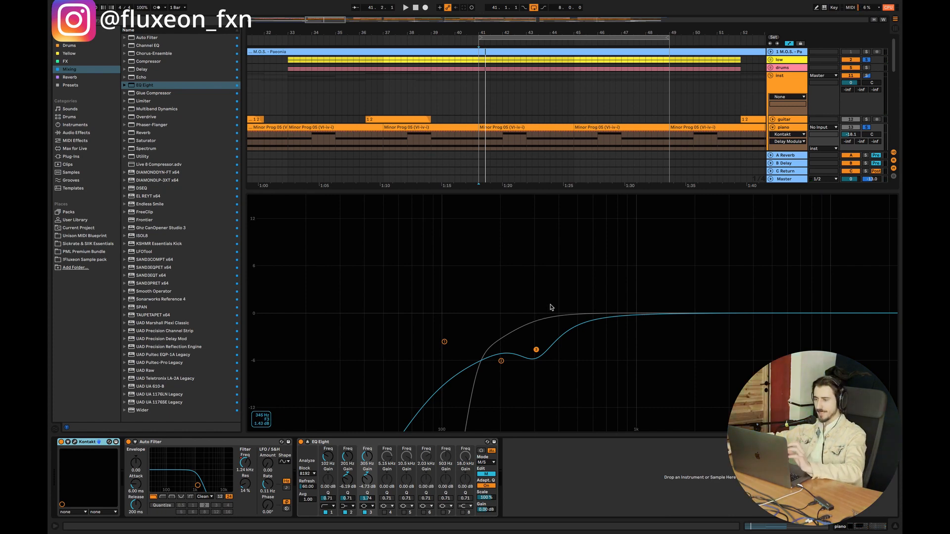
{"action": "mouse_move", "coordinate": [536, 350]}
{"action": "left_mouse_down"}
{"action": "mouse_move", "coordinate": [544, 343]}
{"action": "mouse_move", "coordinate": [535, 352]}
{"action": "left_mouse_up"}
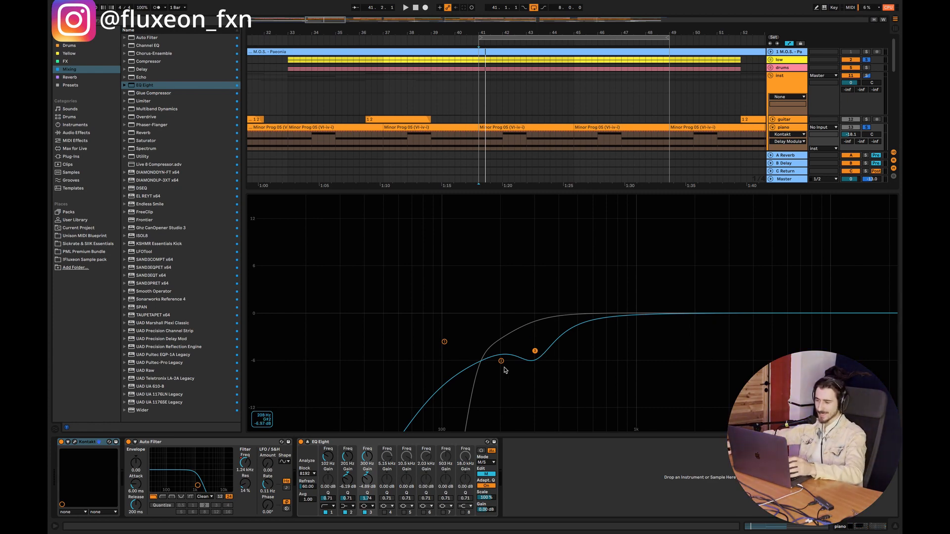
{"action": "mouse_move", "coordinate": [536, 351]}
{"action": "left_mouse_down"}
{"action": "mouse_move", "coordinate": [541, 339]}
{"action": "mouse_move", "coordinate": [537, 352]}
{"action": "left_mouse_up"}
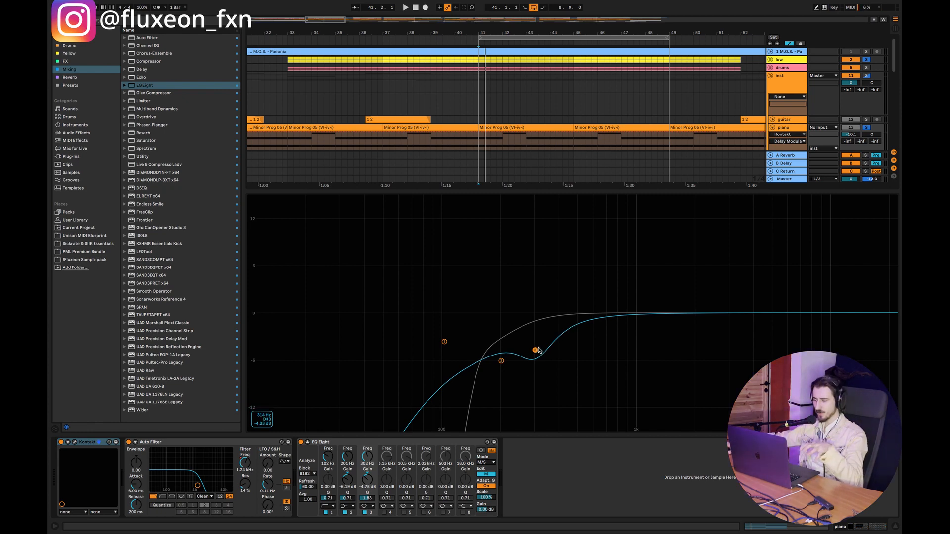
{"action": "key", "text": "space"}
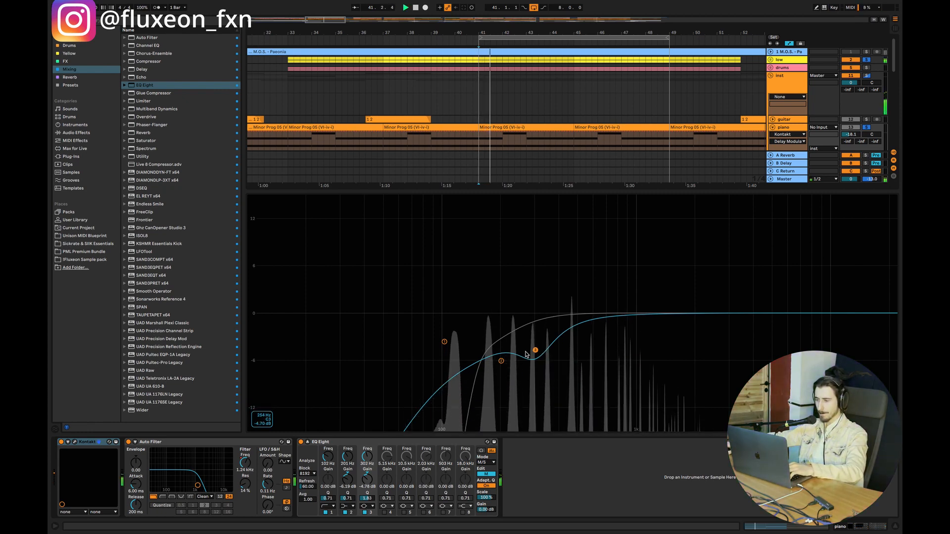
{"action": "left_click_drag", "start_coordinate": [535, 351], "coordinate": [534, 351]}
{"action": "left_click_drag", "start_coordinate": [535, 351], "coordinate": [535, 351]}
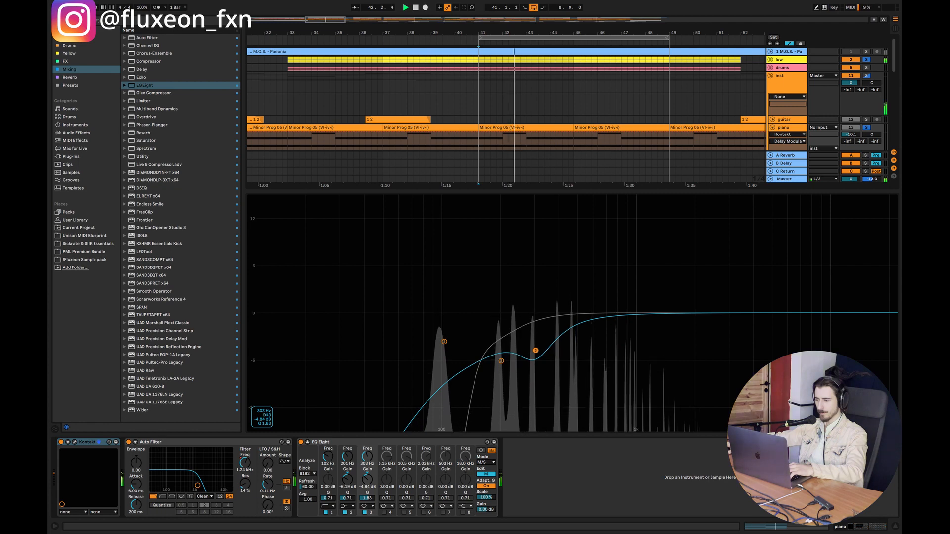
Step: Set band 1 of the side channel in the piano's EQ Eight to 100 Hz with a Q of 0.55
{"action": "left_click", "coordinate": [485, 473]}
{"action": "left_click", "coordinate": [328, 464]}
{"action": "type", "text": "1"}
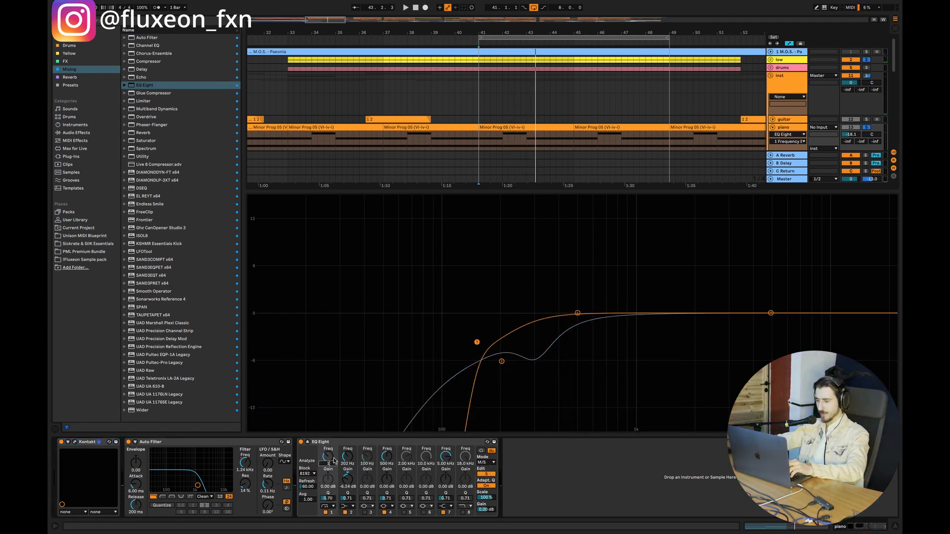
{"action": "type", "text": "00"}
{"action": "key", "text": "Return"}
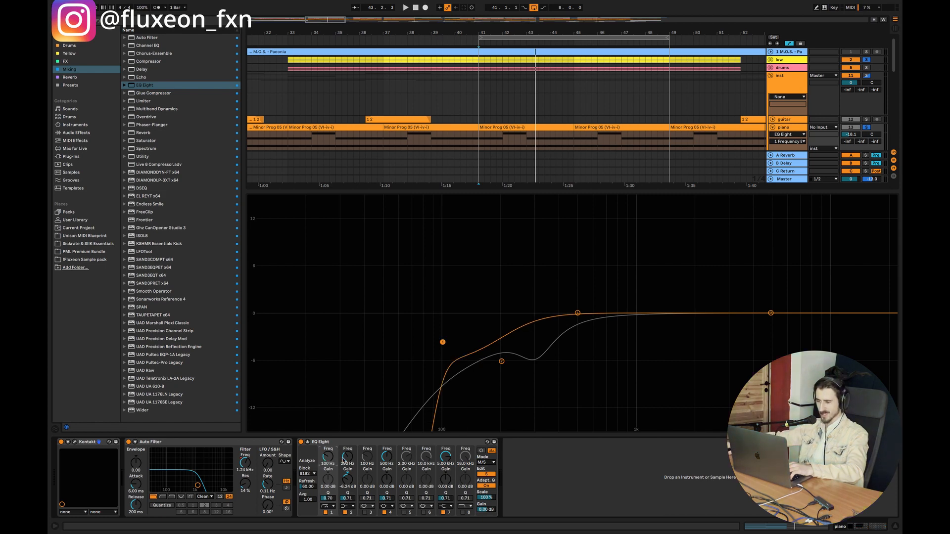
{"action": "left_click_drag", "start_coordinate": [333, 502], "coordinate": [332, 511]}
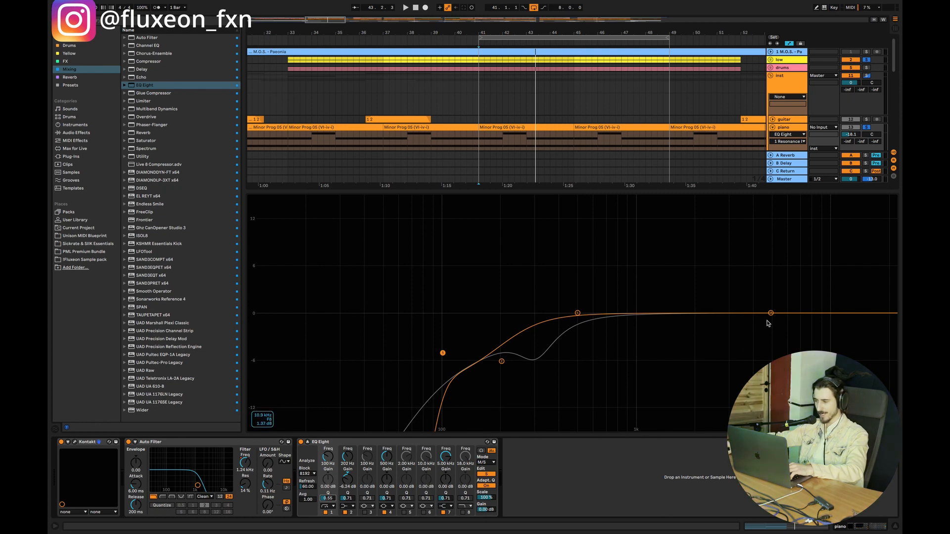
Step: Boost the piano's side channel by 2.08 dB at 6.12 kHz on band 7 and by 1.33 dB at 1.00 kHz with Q 2.38 on band 4
{"action": "left_click_drag", "start_coordinate": [771, 313], "coordinate": [779, 302]}
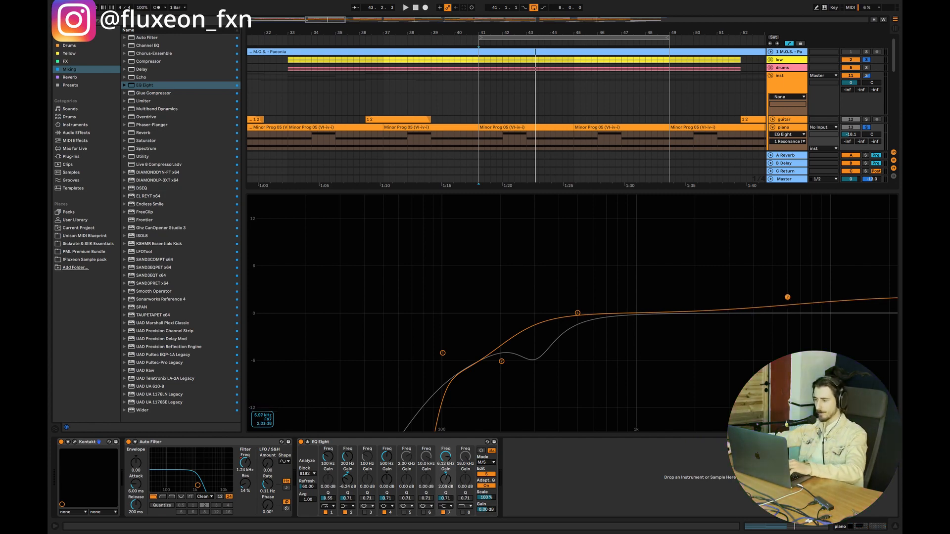
{"action": "key", "text": "space"}
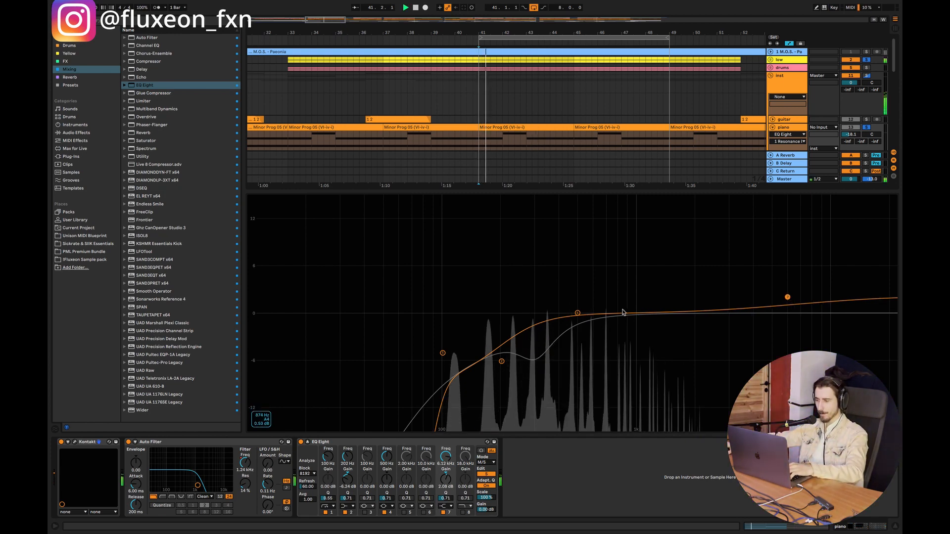
{"action": "left_click_drag", "start_coordinate": [577, 312], "coordinate": [636, 303]}
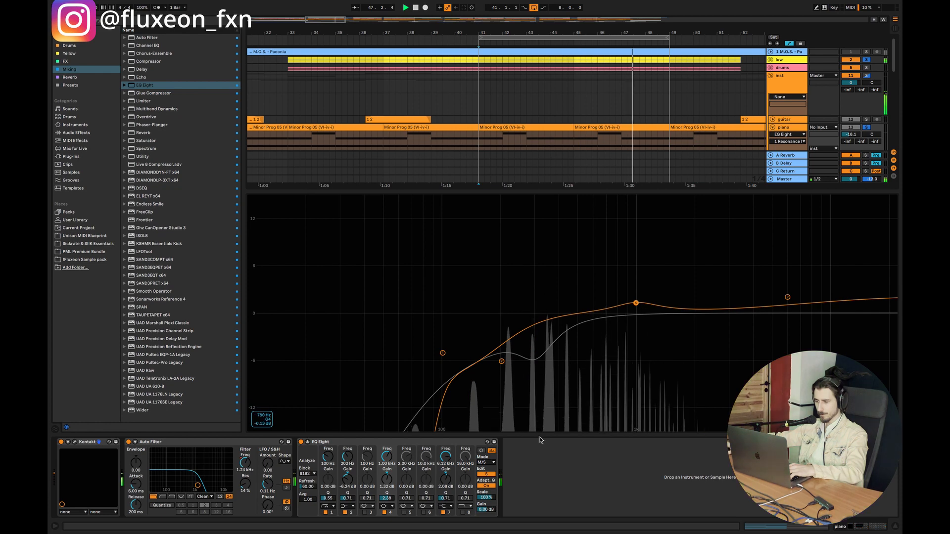
Step: Show the mid channel, bypass the piano's EQ Eight while playing the loop, and switch it back on to compare the sound
{"action": "left_click", "coordinate": [486, 473]}
{"action": "key", "text": "space"}
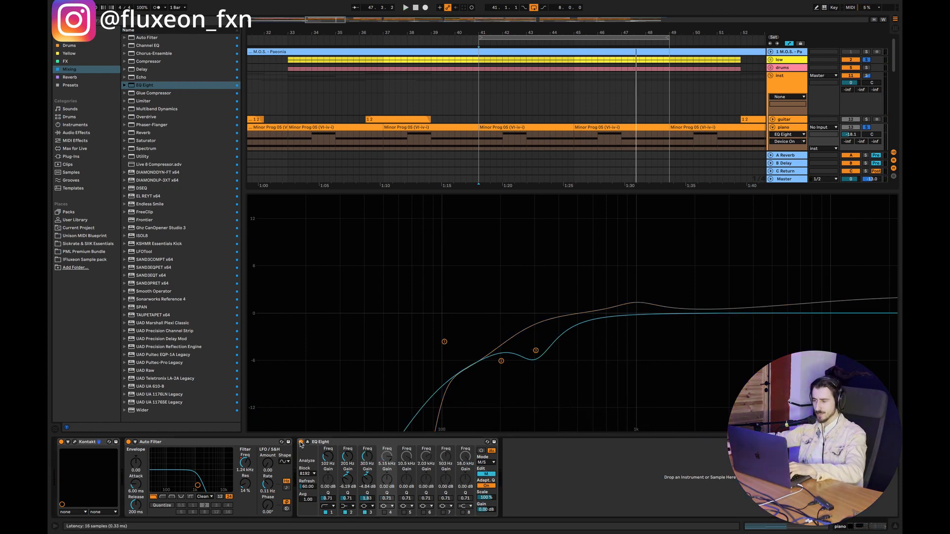
{"action": "left_click", "coordinate": [301, 442]}
{"action": "key", "text": "space"}
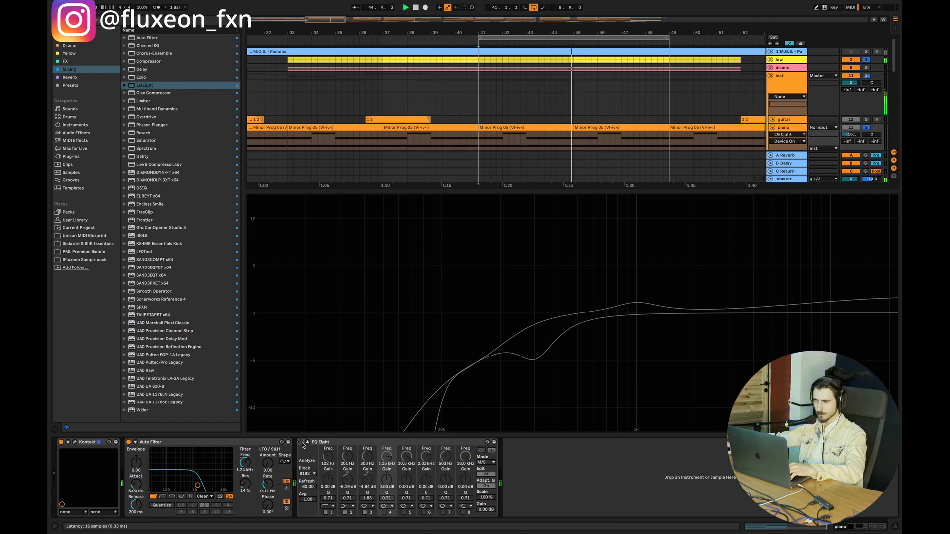
{"action": "left_click", "coordinate": [301, 442]}
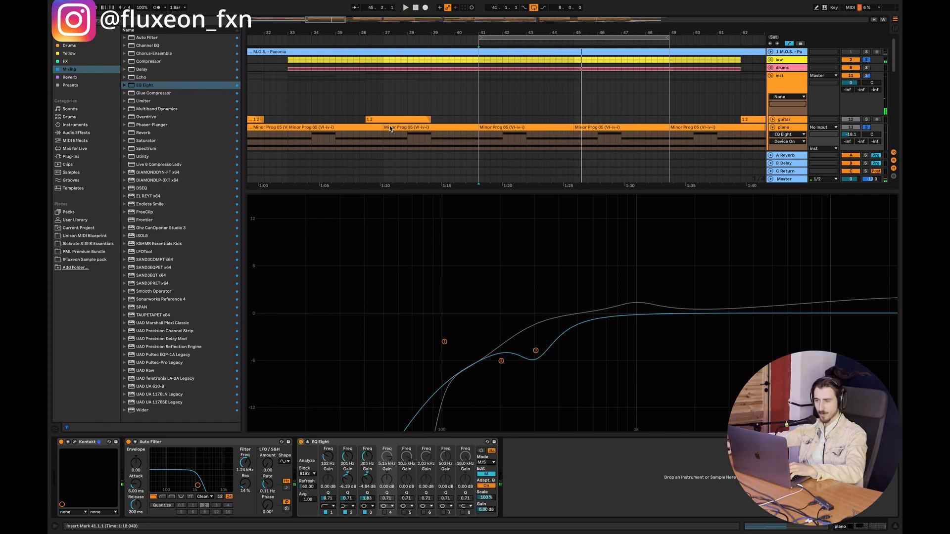
Step: Play the loop in the arrangement to check how the equalized piano sits with the flute
{"action": "left_click", "coordinate": [486, 122]}
{"action": "key", "text": "space"}
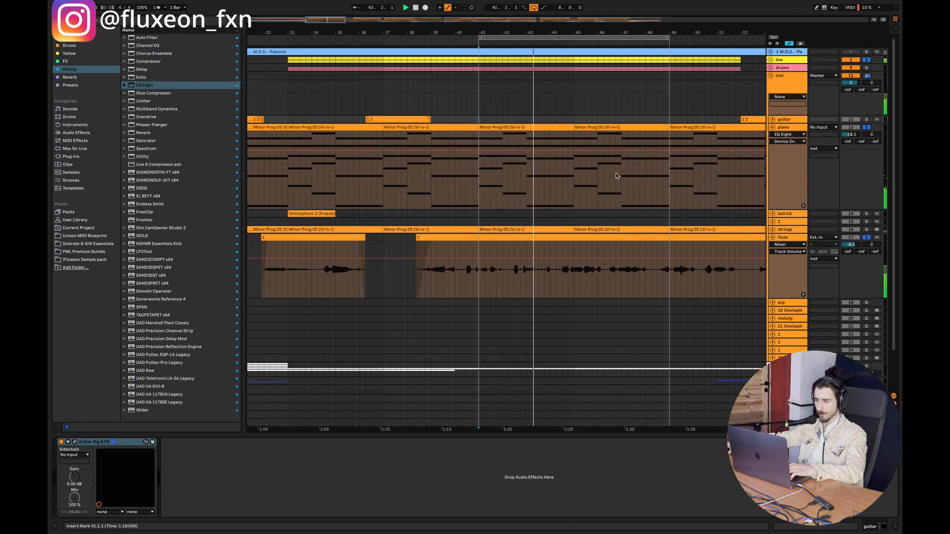
{"action": "key", "text": "space"}
{"action": "left_click", "coordinate": [767, 129]}
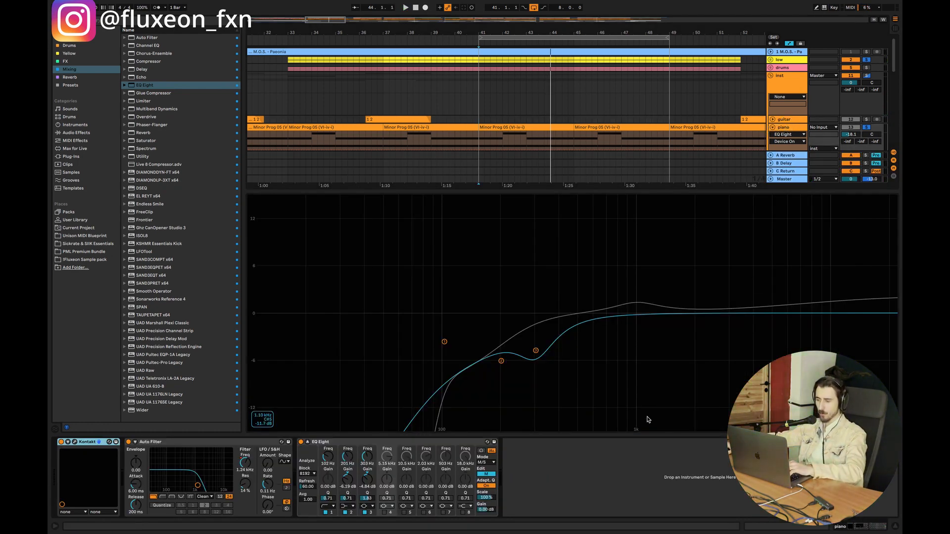
{"action": "left_click", "coordinate": [897, 528]}
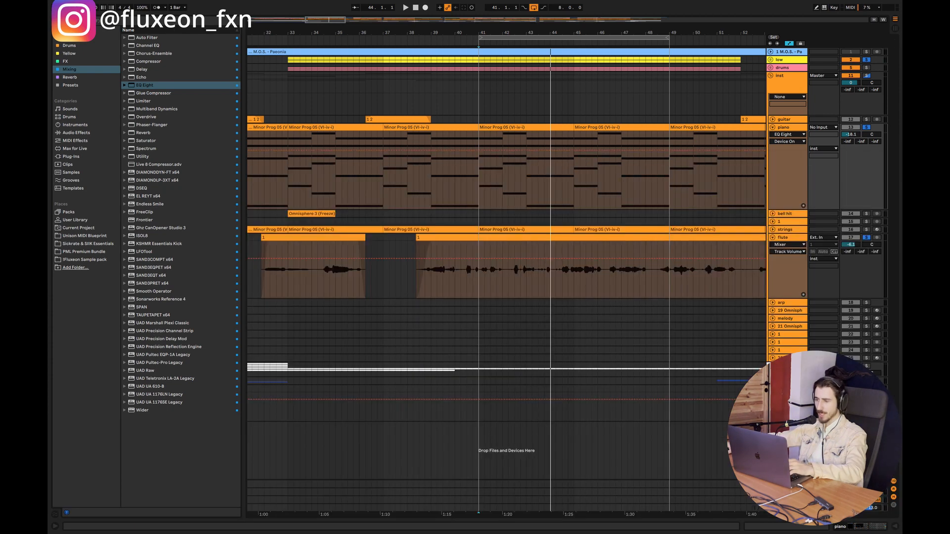
Step: Open the flute track's devices and switch its EQ Eight to M/S mode, editing the side channel
{"action": "double_click", "coordinate": [794, 240]}
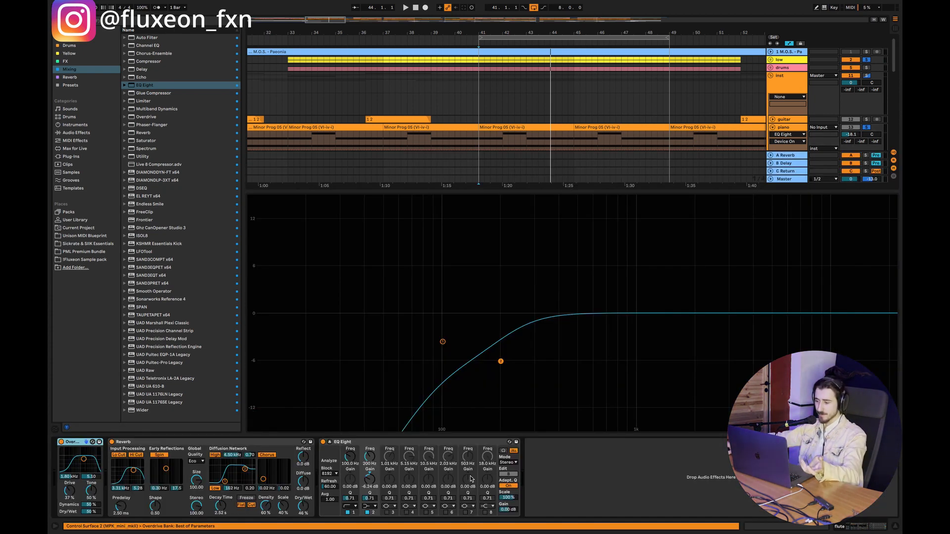
{"action": "left_click", "coordinate": [508, 463]}
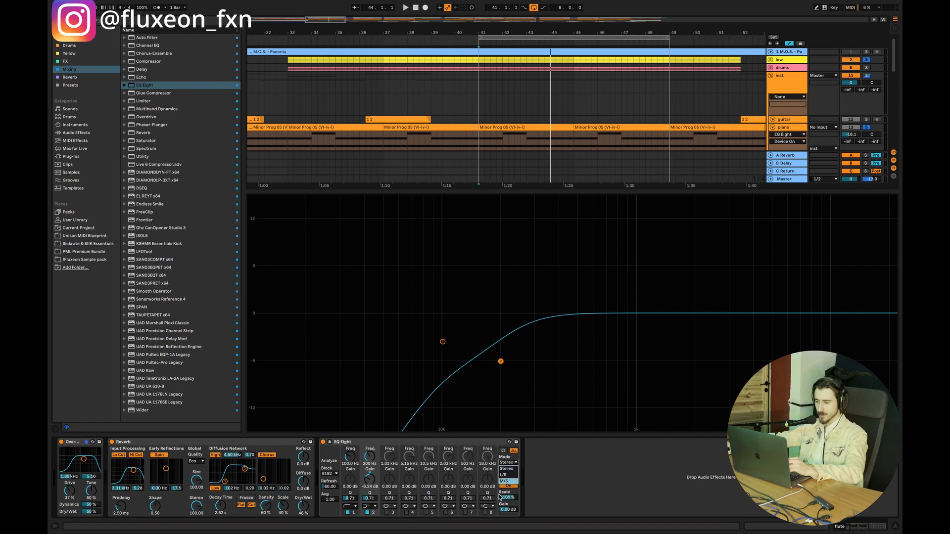
{"action": "left_click", "coordinate": [504, 481]}
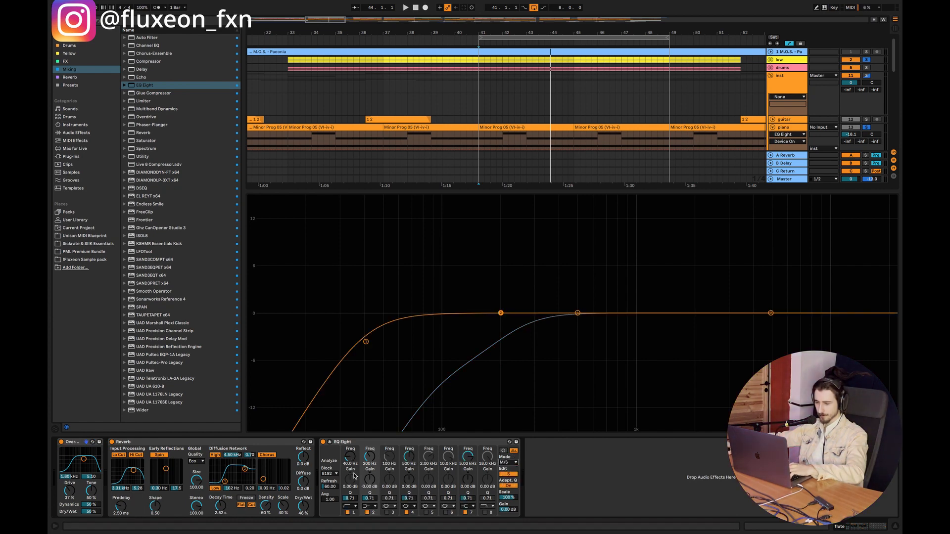
Step: Set the flute's side-channel low cut to 199 Hz and enable band 5, cutting 1.02 kHz by 2.78 dB with Q 1.93
{"action": "left_click_drag", "start_coordinate": [350, 457], "coordinate": [349, 435]}
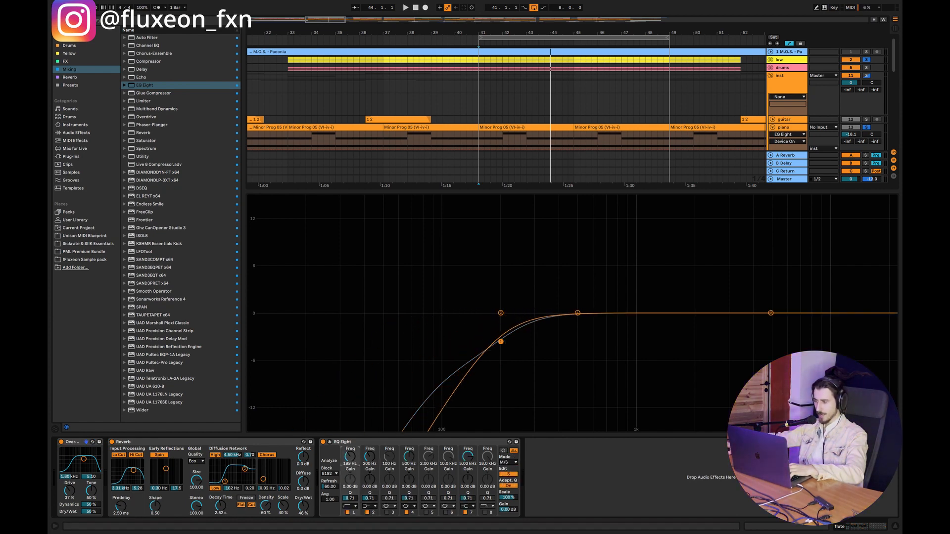
{"action": "left_click", "coordinate": [425, 513]}
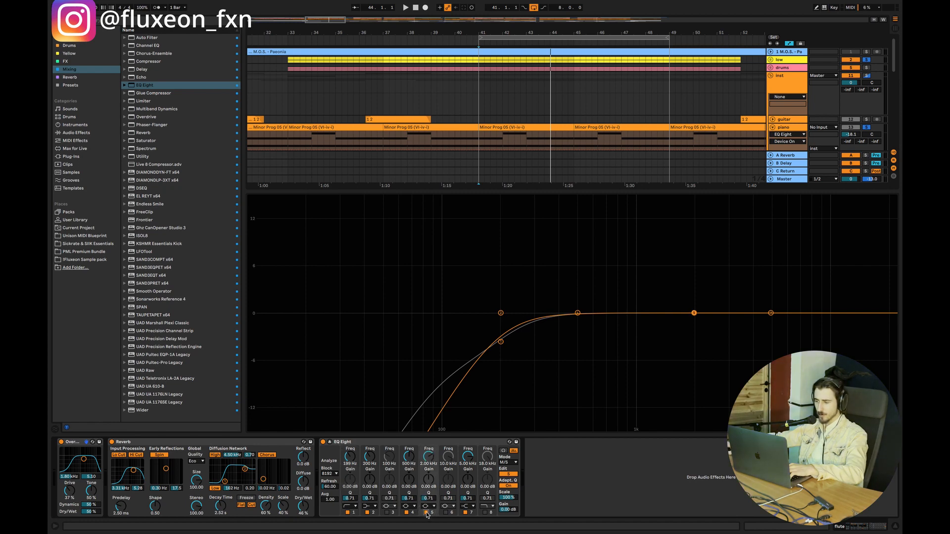
{"action": "left_click_drag", "start_coordinate": [694, 313], "coordinate": [638, 332]}
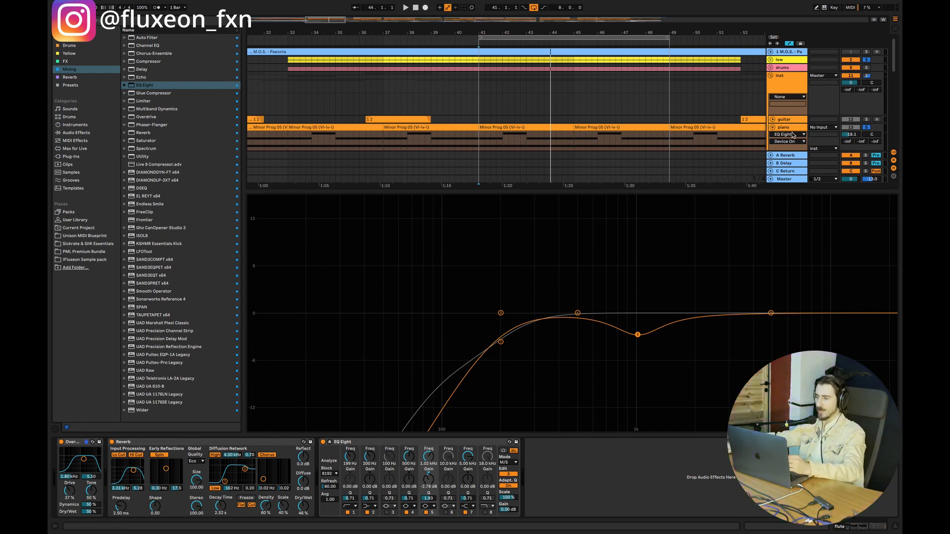
Step: Widen the mid channel's band 3 cut in the piano's EQ Eight to a Q of 1.49
{"action": "left_click", "coordinate": [782, 128]}
{"action": "left_click_drag", "start_coordinate": [595, 286], "coordinate": [653, 317]}
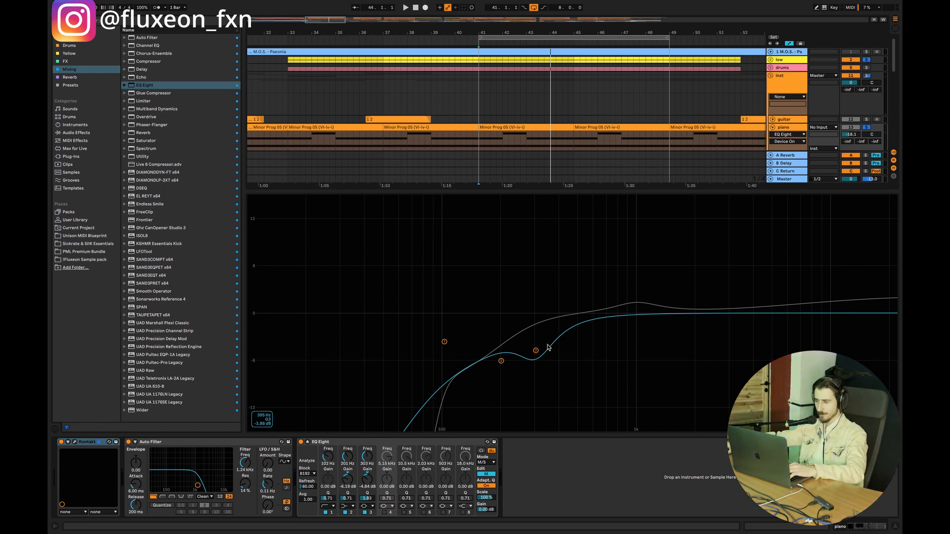
{"action": "mouse_move", "coordinate": [535, 351]}
{"action": "left_mouse_down"}
{"action": "mouse_move", "coordinate": [537, 363]}
{"action": "mouse_move", "coordinate": [535, 351]}
{"action": "left_mouse_up"}
Step: Play the loop in the full arrangement to hear the flute and piano after the EQ changes
{"action": "key", "text": "space"}
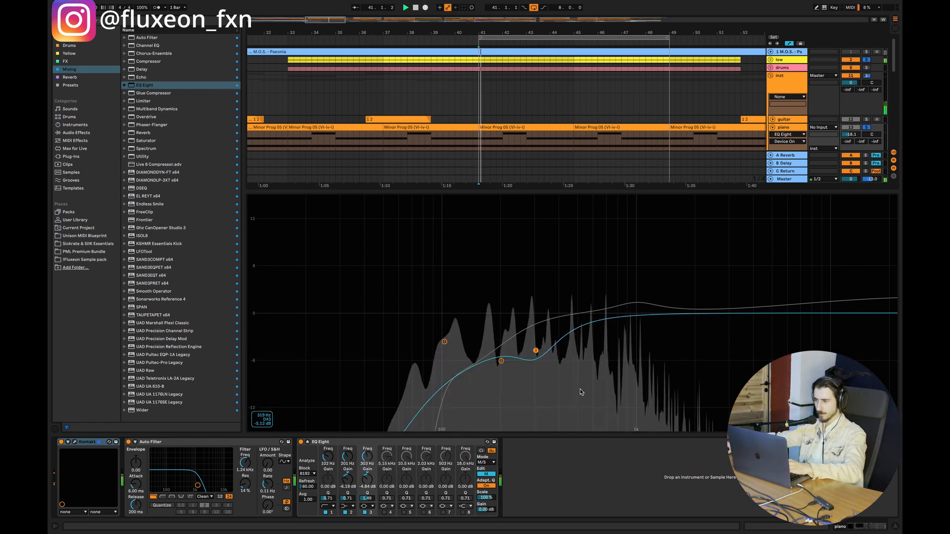
{"action": "left_click", "coordinate": [895, 529]}
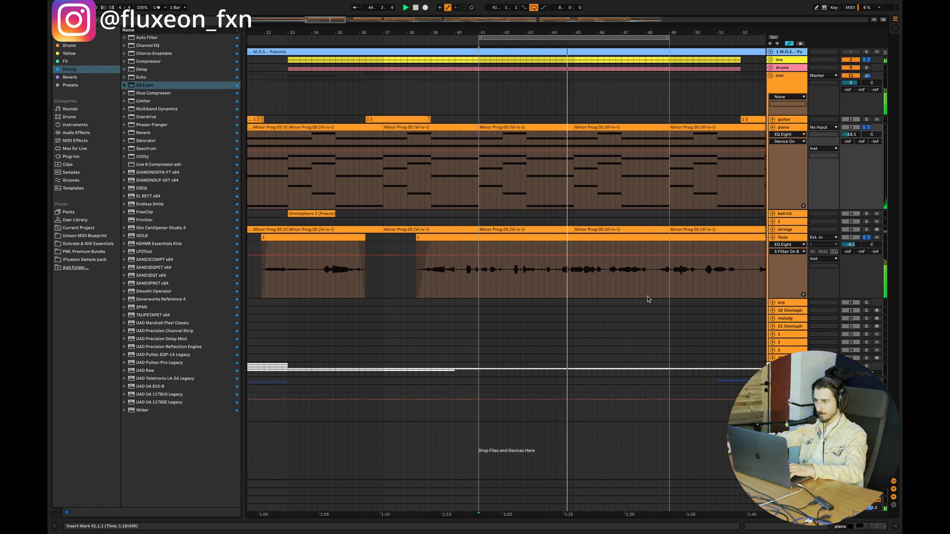
{"action": "left_click", "coordinate": [478, 188]}
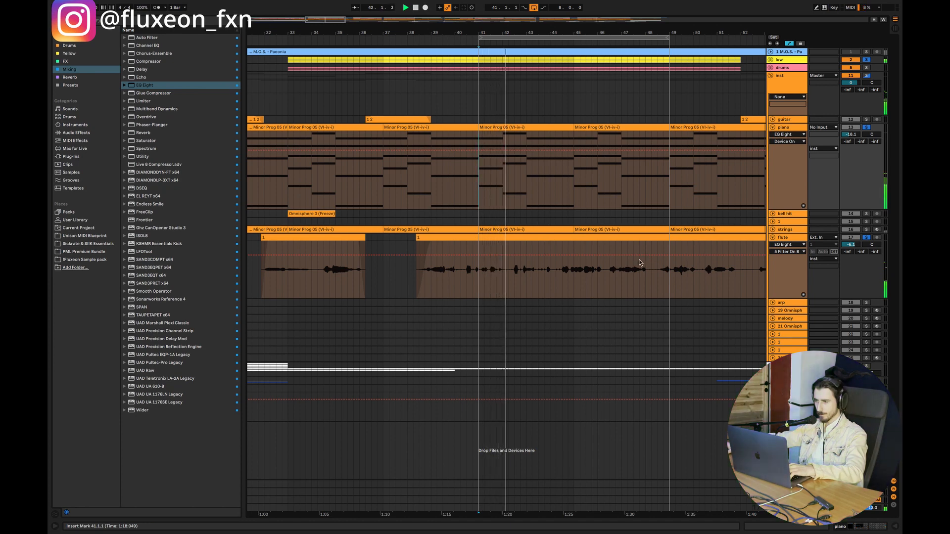
Step: Adjust band 5 of the side channel in the flute's EQ Eight to 1.01 kHz and -2.30 dB while the loop plays
{"action": "double_click", "coordinate": [782, 239]}
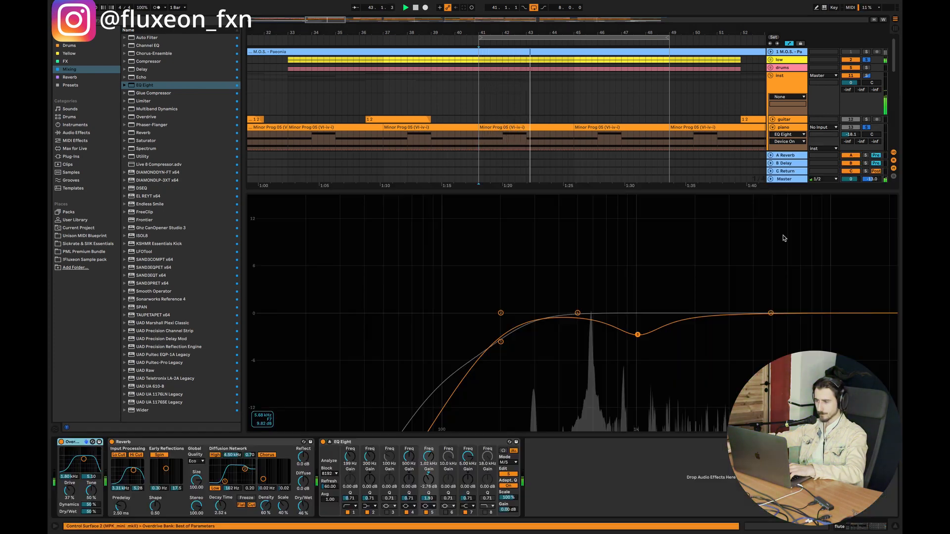
{"action": "left_click_drag", "start_coordinate": [638, 332], "coordinate": [637, 329]}
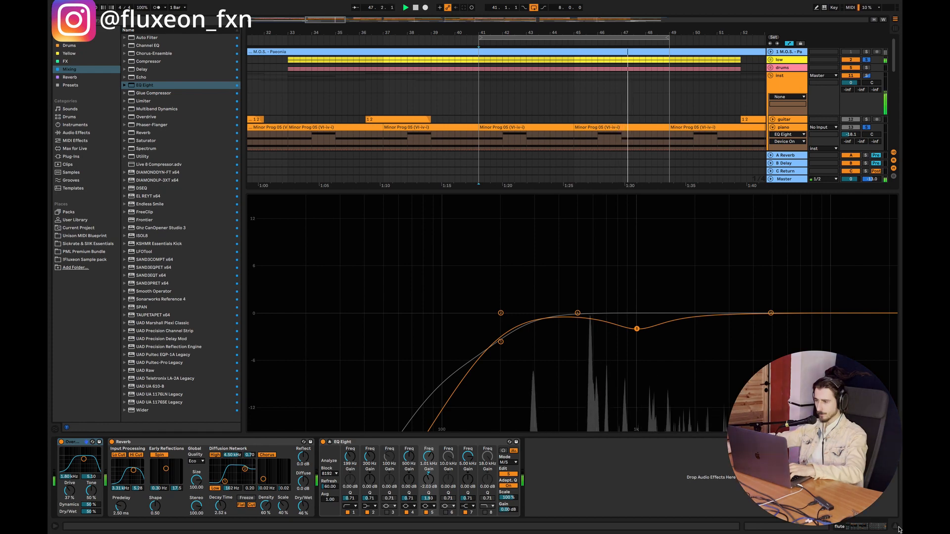
{"action": "left_click_drag", "start_coordinate": [636, 329], "coordinate": [636, 331]}
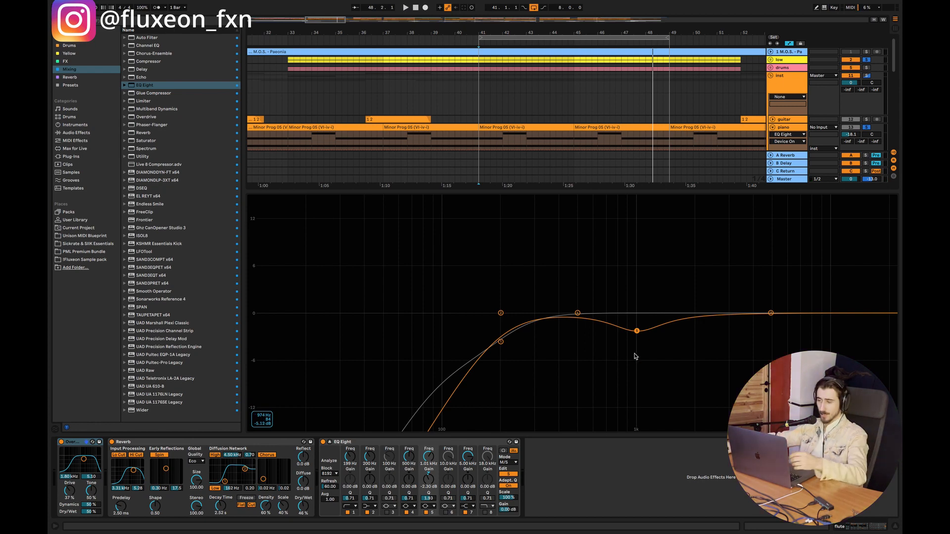
Step: Enable band 5 on the mid channel of the piano's EQ Eight, cutting 1.01 kHz by 1.76 dB with Q 3.16
{"action": "left_click", "coordinate": [785, 128]}
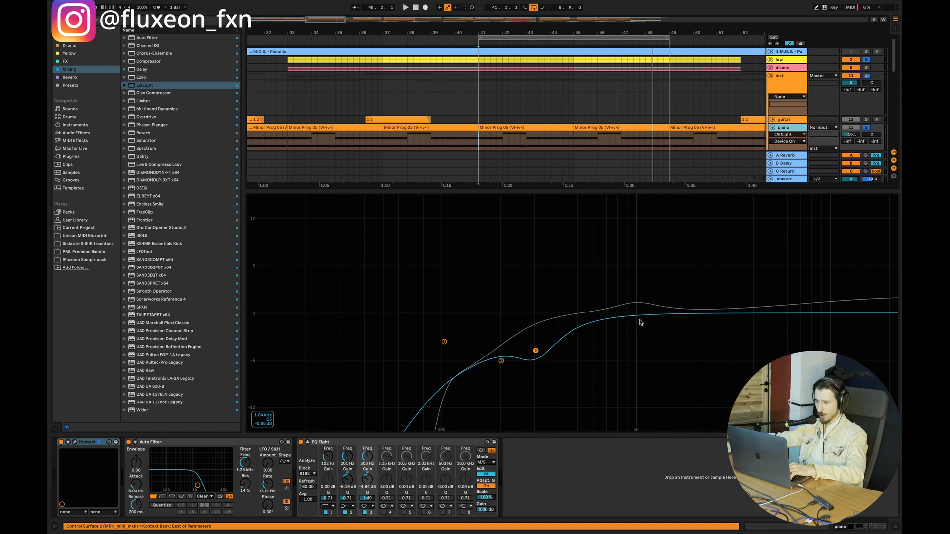
{"action": "left_click", "coordinate": [404, 512]}
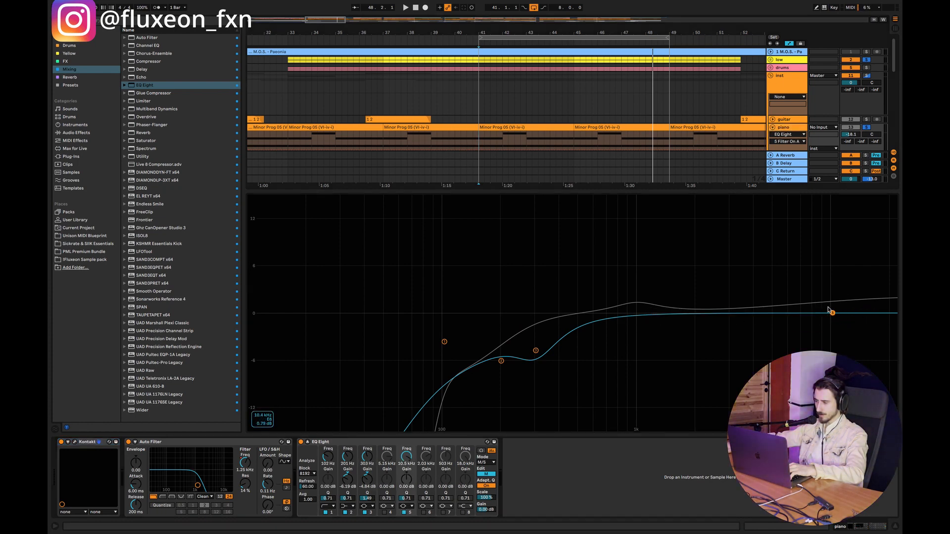
{"action": "left_click_drag", "start_coordinate": [832, 313], "coordinate": [637, 336]}
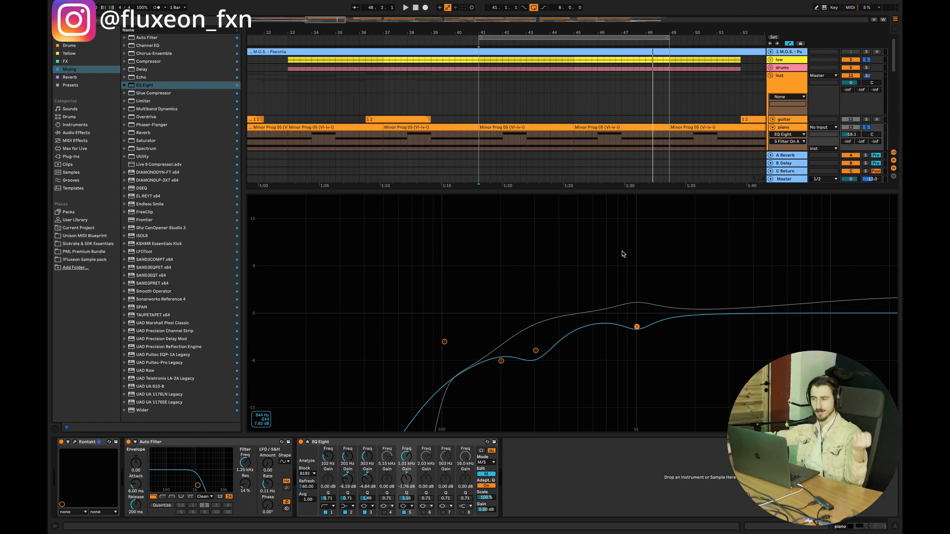
Step: While the loop plays, enable band 6 on the mid channel of the flute's EQ Eight, boosting 4.13 kHz by 1.27 dB with Q 1.69
{"action": "left_click", "coordinate": [895, 527]}
{"action": "key", "text": "space"}
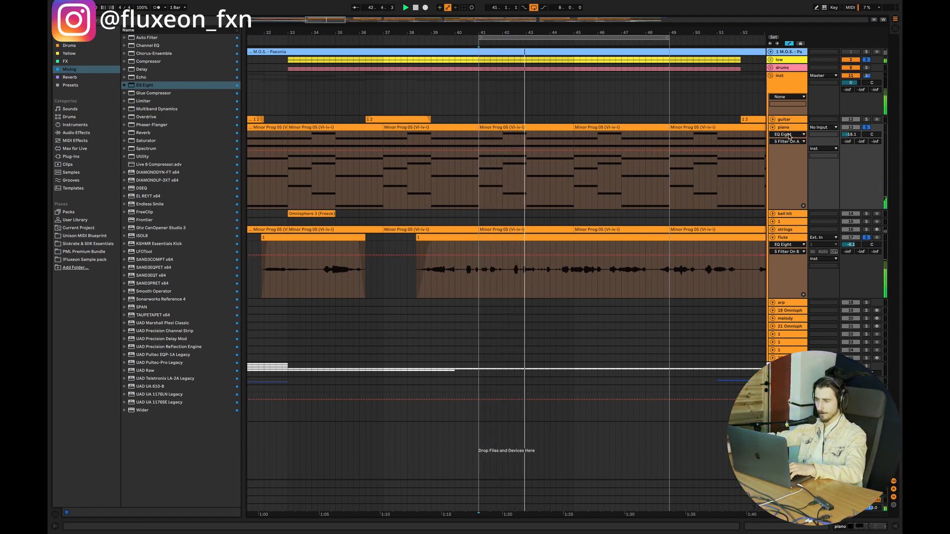
{"action": "double_click", "coordinate": [787, 238]}
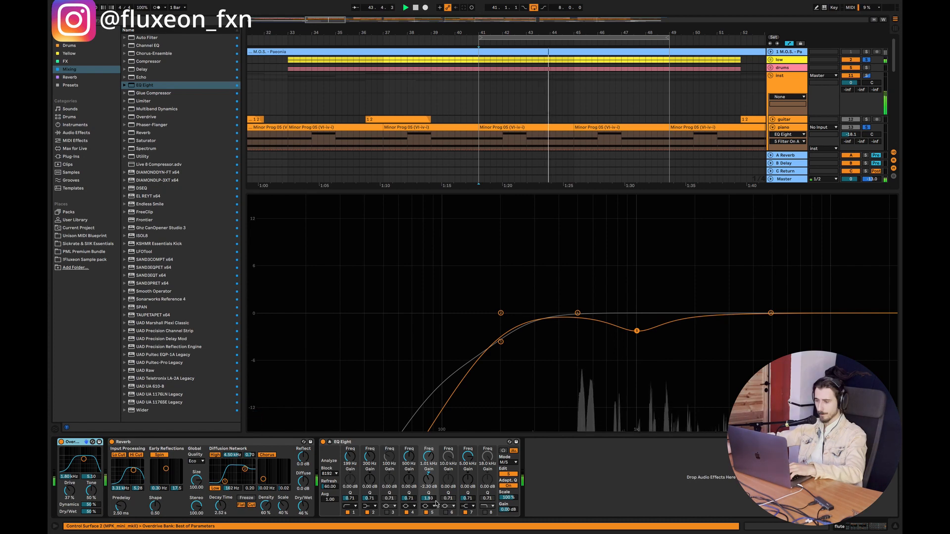
{"action": "left_click", "coordinate": [507, 474]}
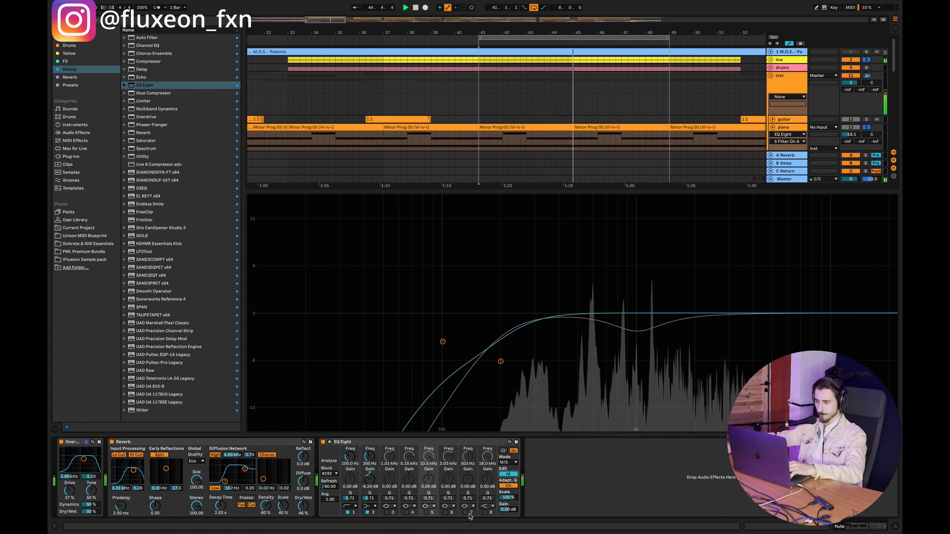
{"action": "left_click", "coordinate": [694, 314]}
{"action": "left_click_drag", "start_coordinate": [694, 313], "coordinate": [754, 303]}
{"action": "key", "text": "space"}
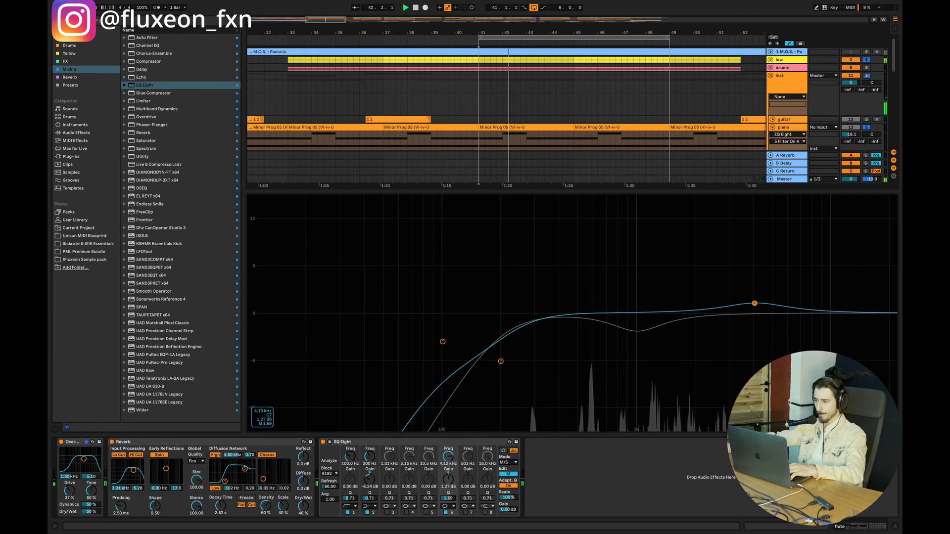
Step: Enable band 5 on the flute EQ's mid channel, cutting 1.44 kHz by 2.30 dB
{"action": "key", "text": "space"}
{"action": "left_click", "coordinate": [426, 512]}
{"action": "left_click_drag", "start_coordinate": [832, 317], "coordinate": [667, 327]}
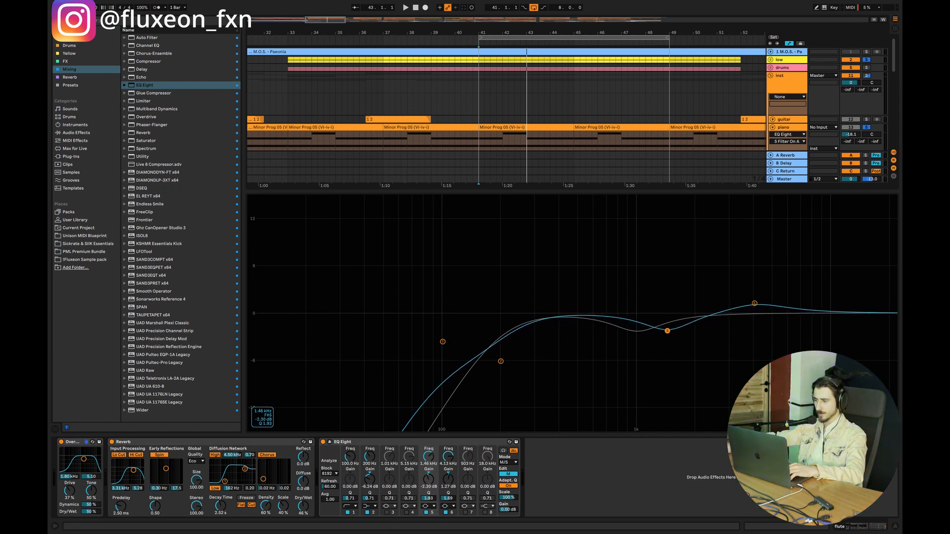
{"action": "key", "text": "space"}
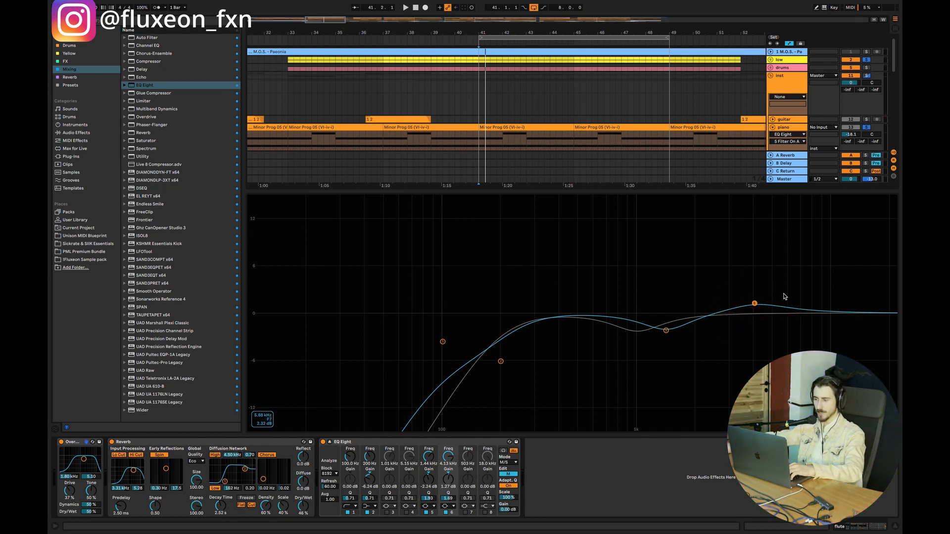
{"action": "key", "text": "space"}
{"action": "left_click_drag", "start_coordinate": [666, 330], "coordinate": [666, 330]}
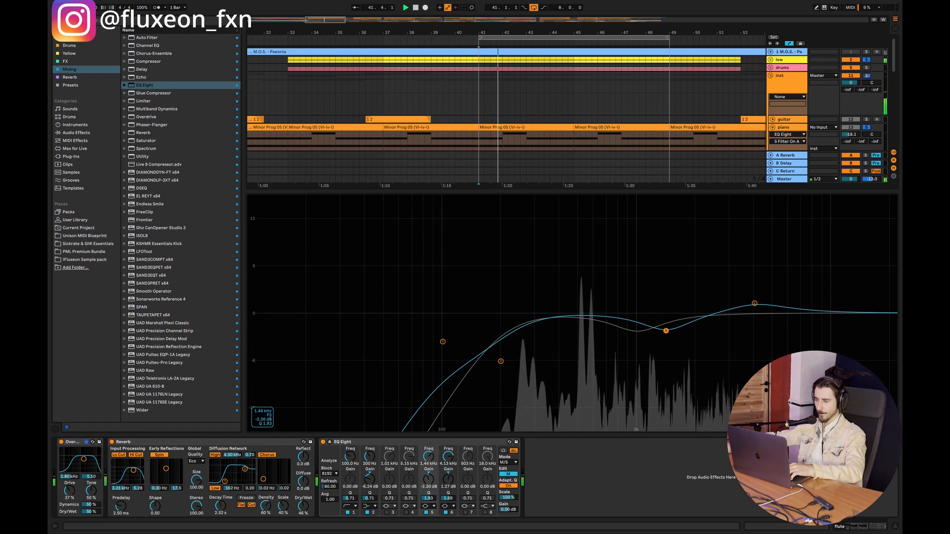
Step: Move the flute EQ's side-channel band 5 cut to 707 Hz at -2.35 dB
{"action": "left_click", "coordinate": [508, 474]}
{"action": "key", "text": "space"}
{"action": "left_click_drag", "start_coordinate": [622, 331], "coordinate": [609, 330]}
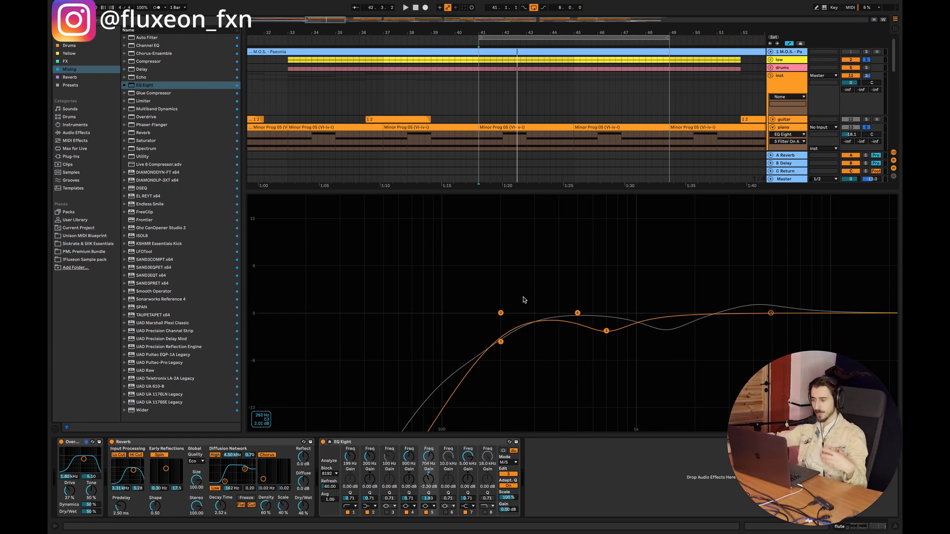
{"action": "left_click_drag", "start_coordinate": [494, 284], "coordinate": [559, 361]}
{"action": "left_click_drag", "start_coordinate": [495, 294], "coordinate": [575, 360]}
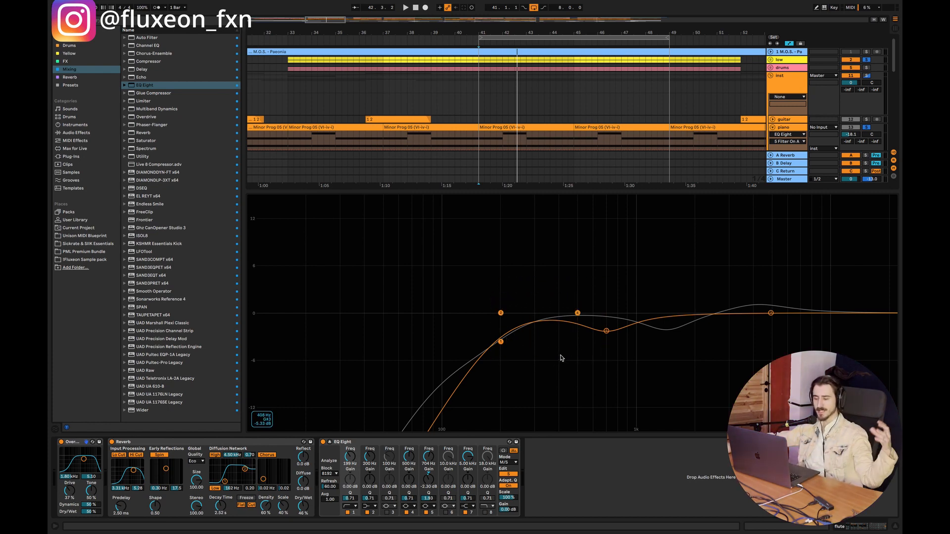
{"action": "left_click", "coordinate": [607, 332]}
{"action": "key", "text": "space"}
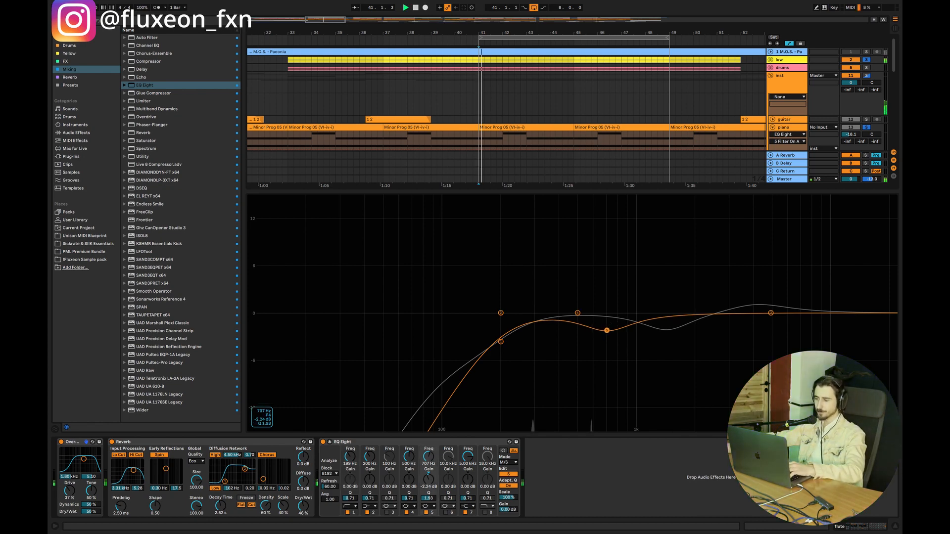
Step: Enable band 4 on the flute EQ's mid channel as a boost of 1.32 dB at 499 Hz and play the loop
{"action": "left_click", "coordinate": [508, 474]}
{"action": "left_click", "coordinate": [406, 513]}
{"action": "left_click_drag", "start_coordinate": [772, 313], "coordinate": [558, 306]}
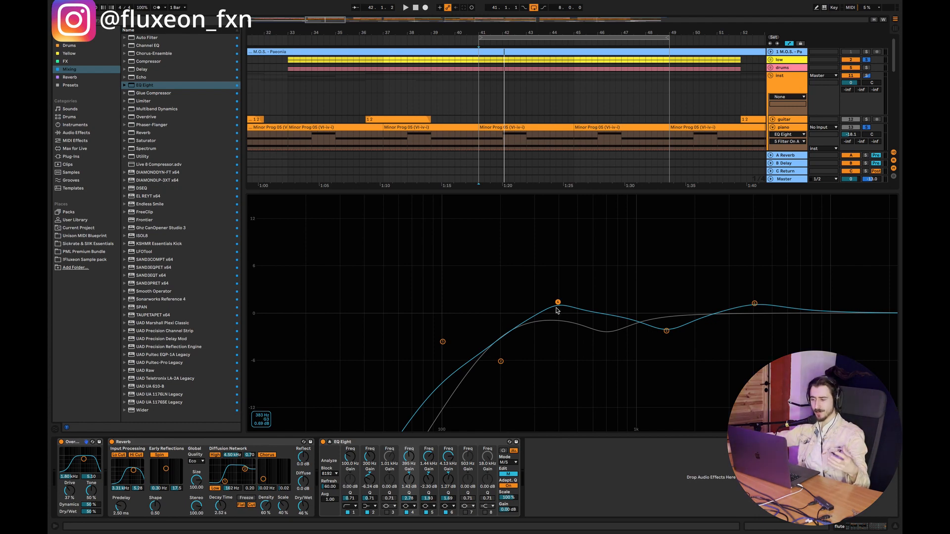
{"action": "left_click_drag", "start_coordinate": [557, 302], "coordinate": [557, 313]}
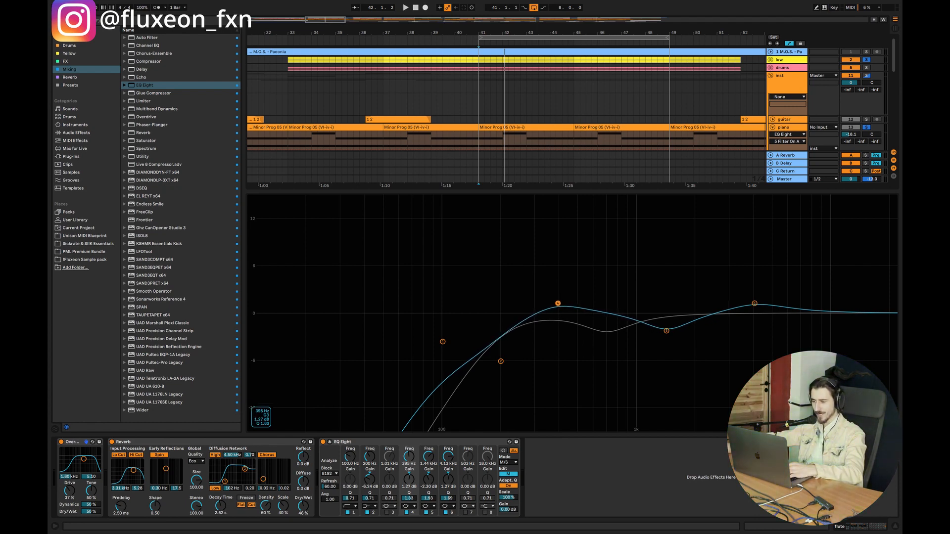
{"action": "left_click_drag", "start_coordinate": [558, 300], "coordinate": [557, 302]}
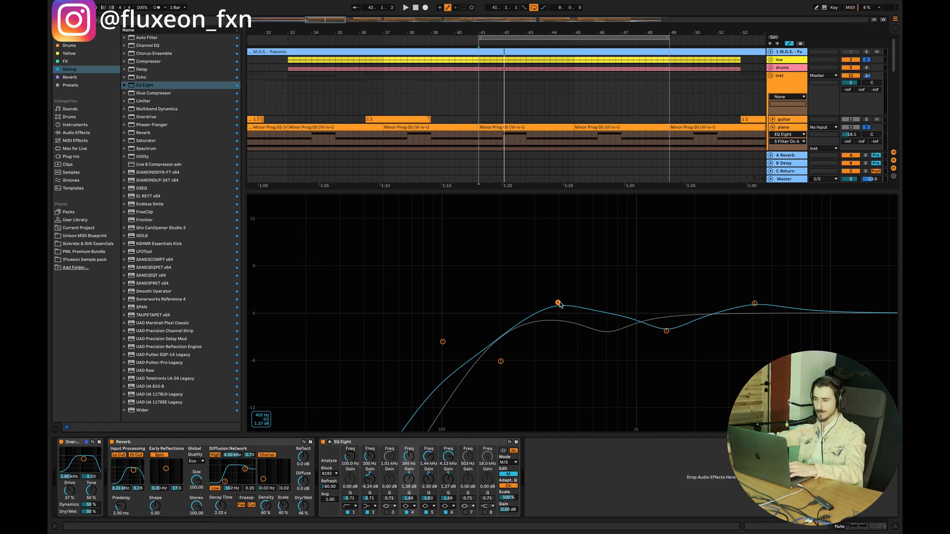
{"action": "left_click_drag", "start_coordinate": [574, 303], "coordinate": [577, 303]}
{"action": "key", "text": "space"}
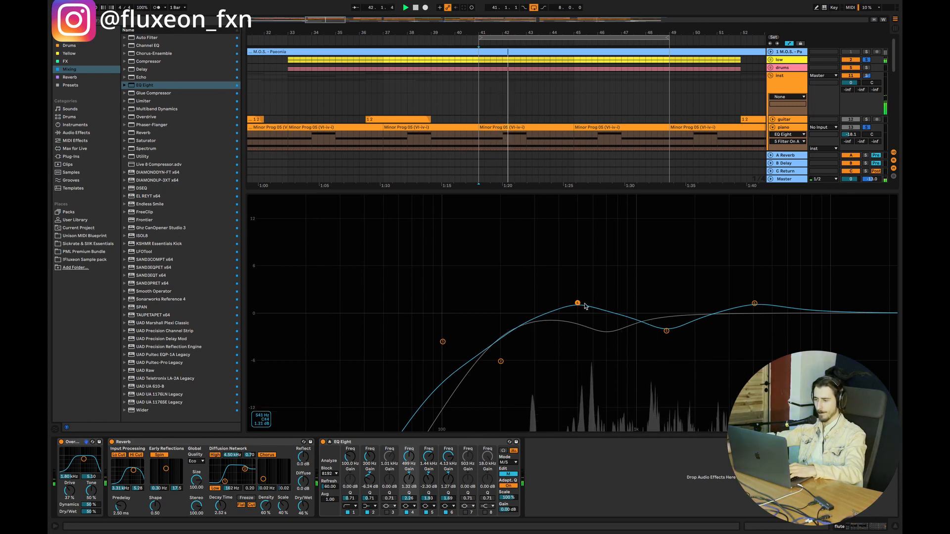
Step: Adjust the flute EQ's side-channel band 5 cut to 711 Hz, -1.86 dB with Q 2.57
{"action": "left_click", "coordinate": [509, 474]}
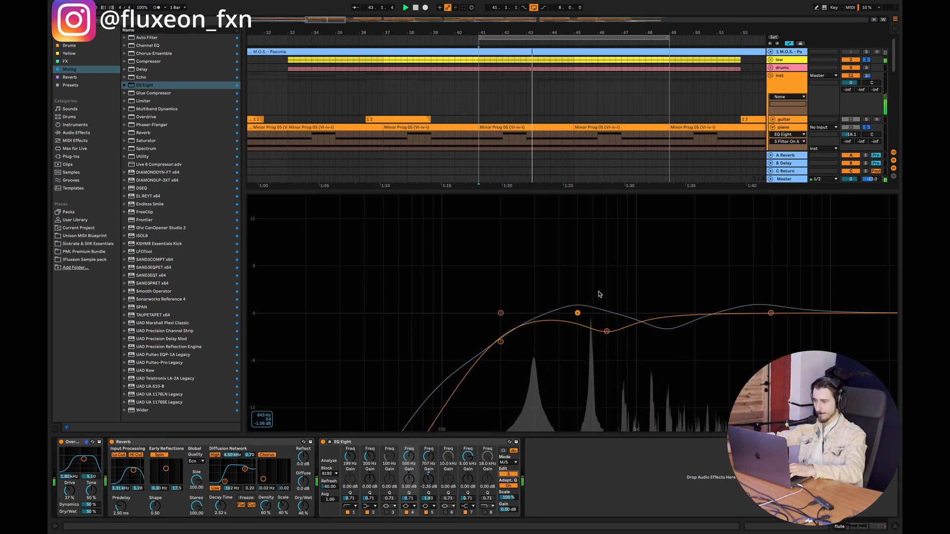
{"action": "left_click_drag", "start_coordinate": [616, 331], "coordinate": [608, 330]}
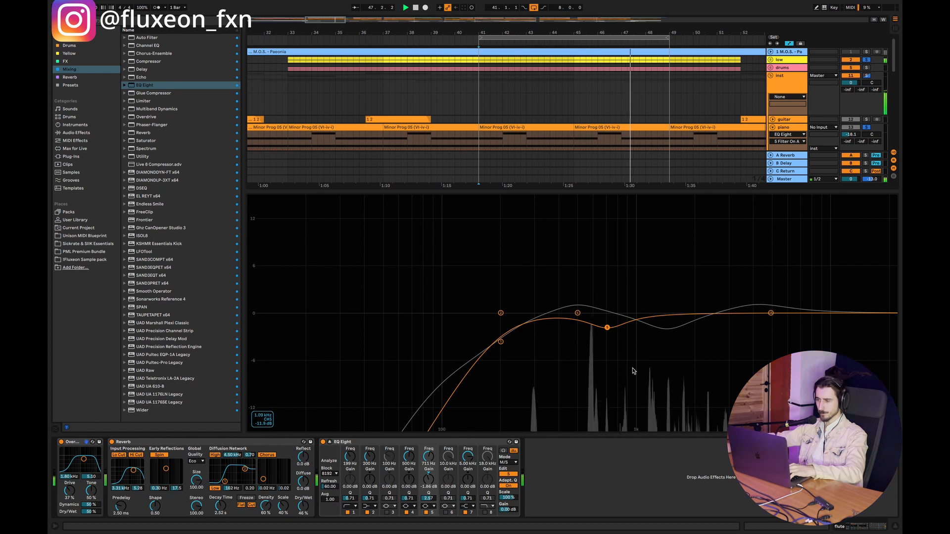
Step: Open the piano's Auto Filter cutoff to 19.9 kHz and bypass the piano's EQ Eight
{"action": "left_click", "coordinate": [784, 128]}
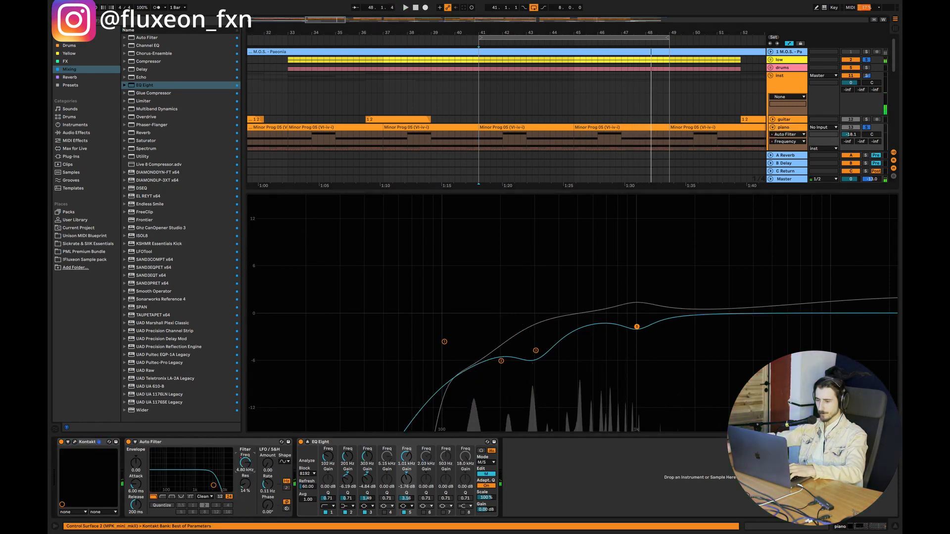
{"action": "left_click_drag", "start_coordinate": [198, 485], "coordinate": [230, 485]}
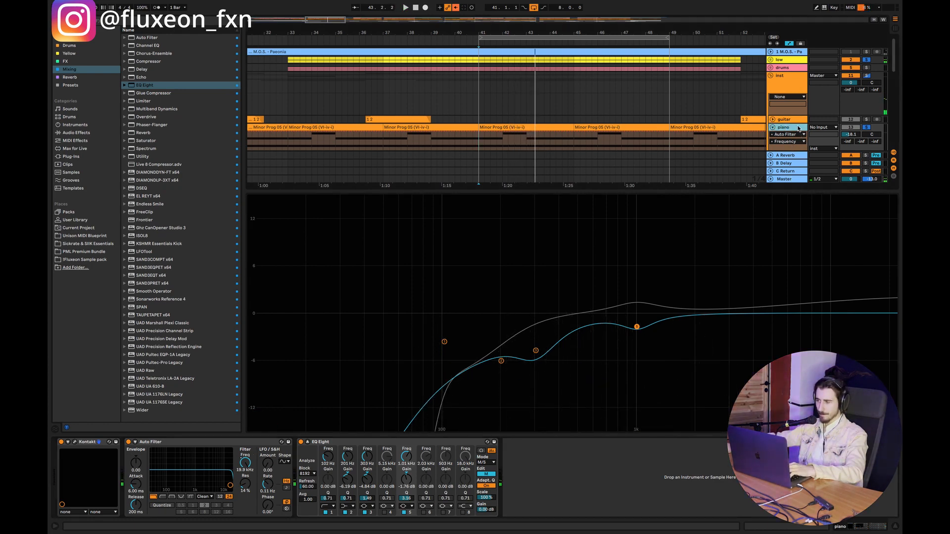
{"action": "left_click", "coordinate": [301, 441]}
{"action": "left_click", "coordinate": [894, 526]}
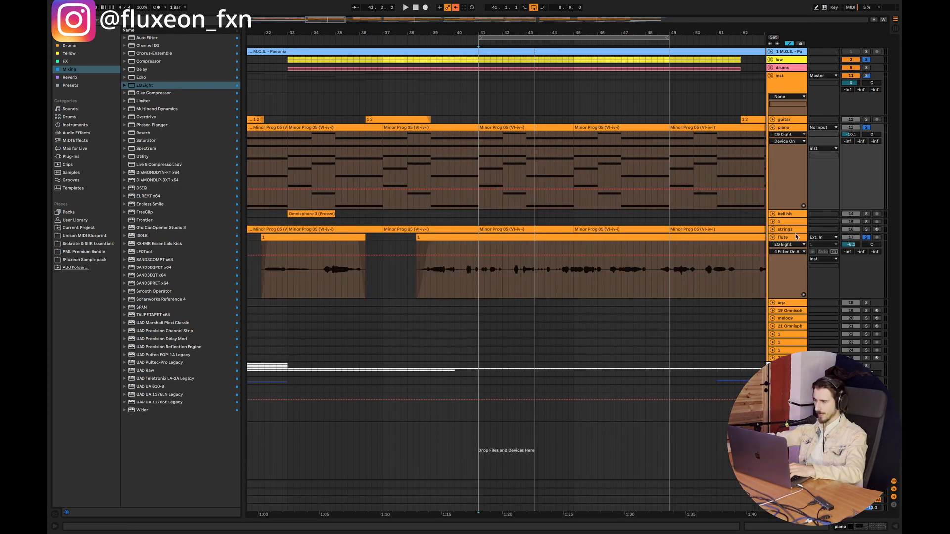
Step: Bypass the flute's EQ Eight and play the loop to hear both instruments without EQ
{"action": "double_click", "coordinate": [786, 237]}
{"action": "left_click", "coordinate": [323, 442]}
{"action": "left_click", "coordinate": [894, 526]}
{"action": "key", "text": "space"}
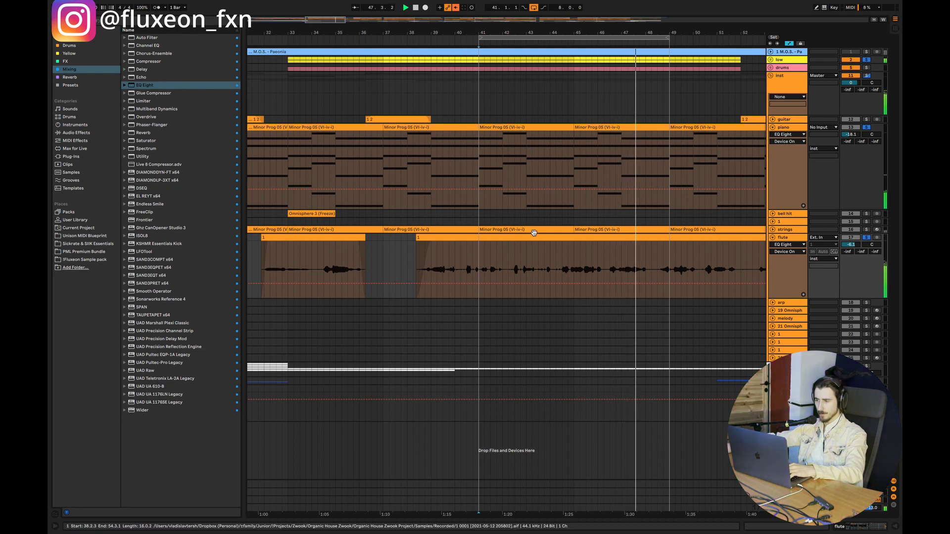
{"action": "key", "text": "space"}
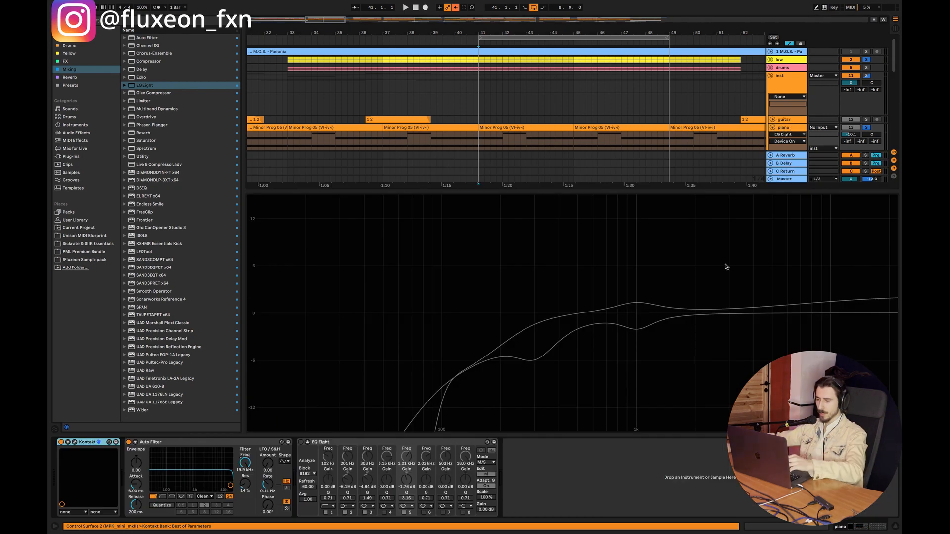
Step: Re-enable the piano's EQ Eight and switch off band 3 on its mid channel
{"action": "left_click", "coordinate": [300, 442]}
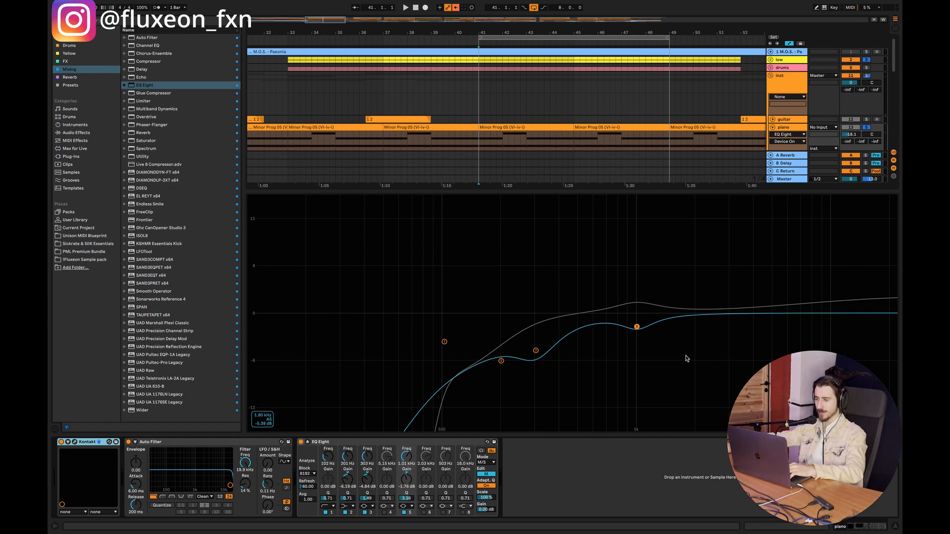
{"action": "left_click_drag", "start_coordinate": [536, 351], "coordinate": [535, 348]}
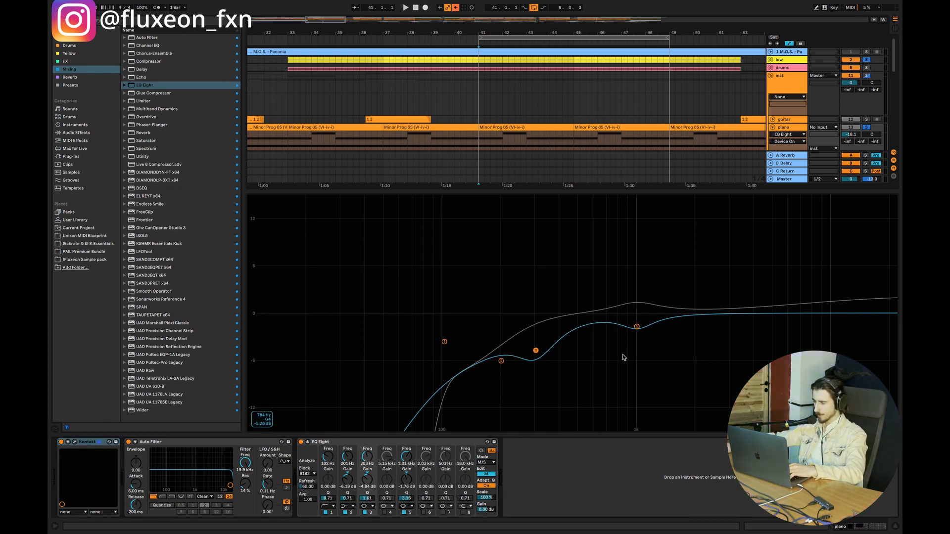
{"action": "left_click", "coordinate": [637, 326]}
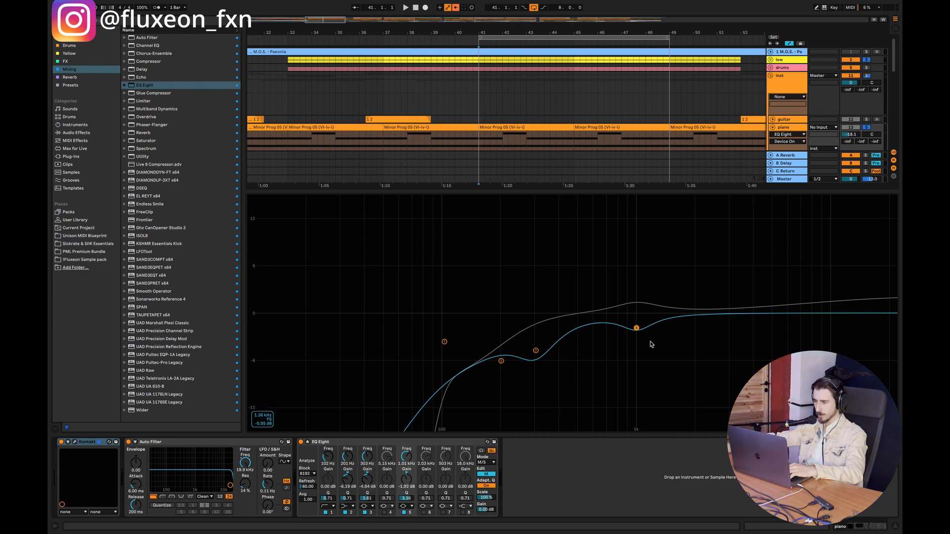
{"action": "left_click_drag", "start_coordinate": [637, 330], "coordinate": [595, 341]}
{"action": "left_click_drag", "start_coordinate": [535, 351], "coordinate": [535, 340]}
{"action": "left_click", "coordinate": [366, 512]}
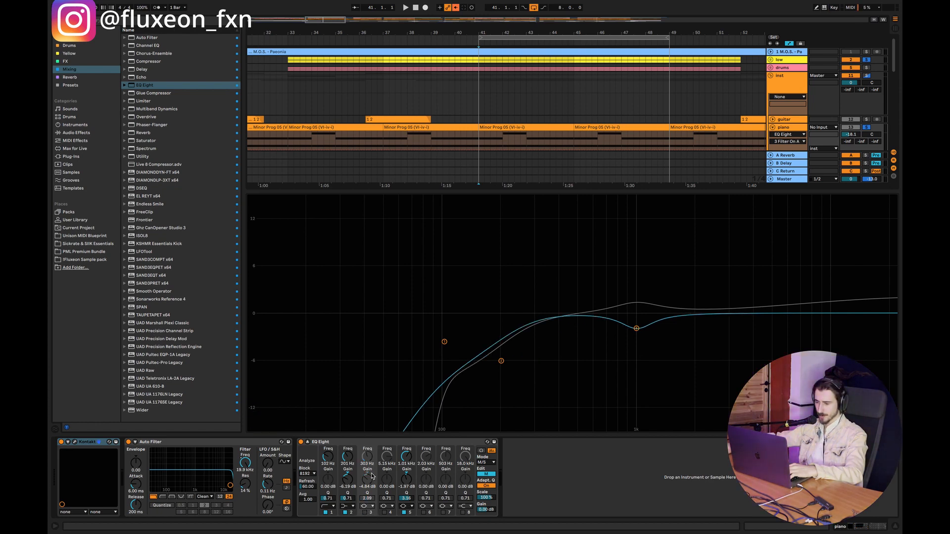
Step: Set the piano EQ's mid-channel band 2 to 300 Hz, -6.24 dB with Q 0.89, and band 1's Q to 0.67
{"action": "left_click_drag", "start_coordinate": [501, 361], "coordinate": [535, 361]}
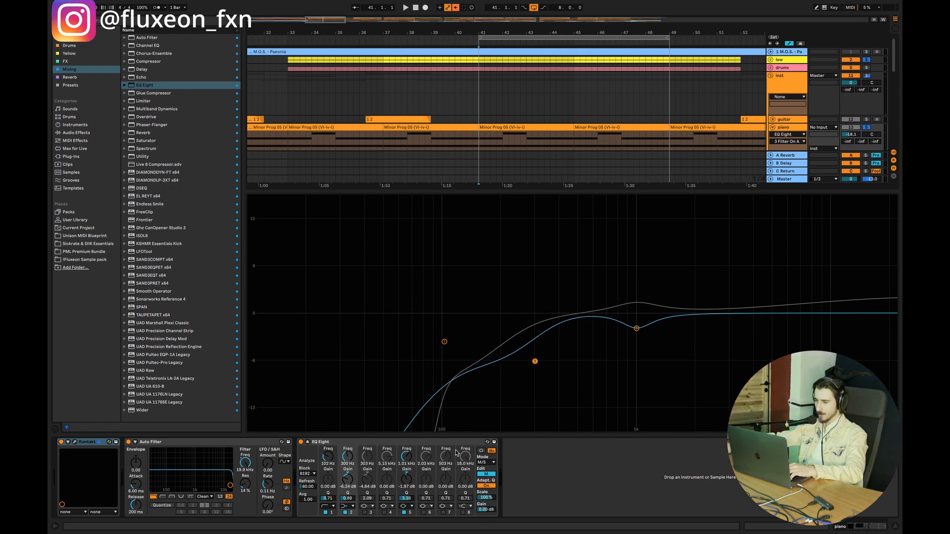
{"action": "left_click_drag", "start_coordinate": [327, 498], "coordinate": [327, 500]}
Step: Move the piano EQ's mid-channel band 5 cut to 600 Hz at -2.89 dB and enable band 6, cutting 4.09 kHz by 1.59 dB
{"action": "left_click_drag", "start_coordinate": [636, 329], "coordinate": [593, 337]}
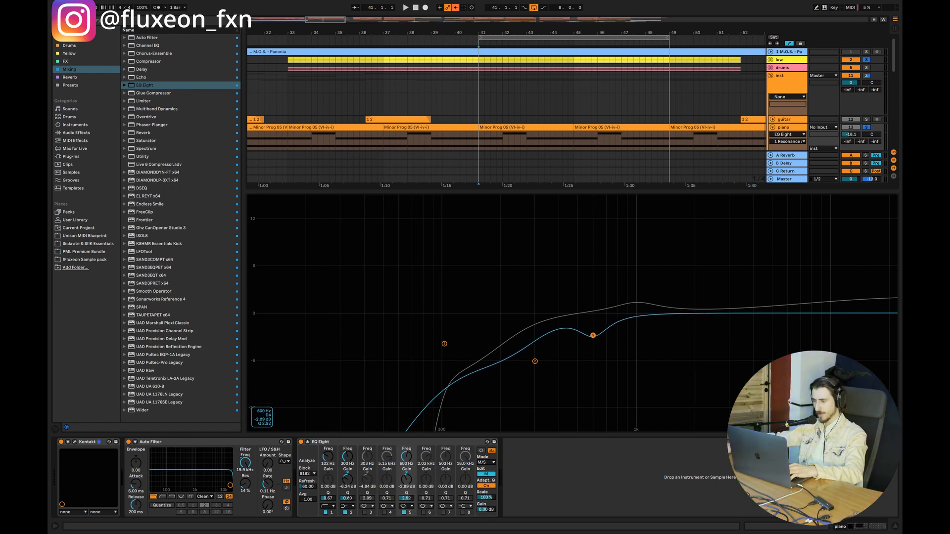
{"action": "left_click", "coordinate": [424, 513]}
{"action": "left_click_drag", "start_coordinate": [695, 313], "coordinate": [753, 328]}
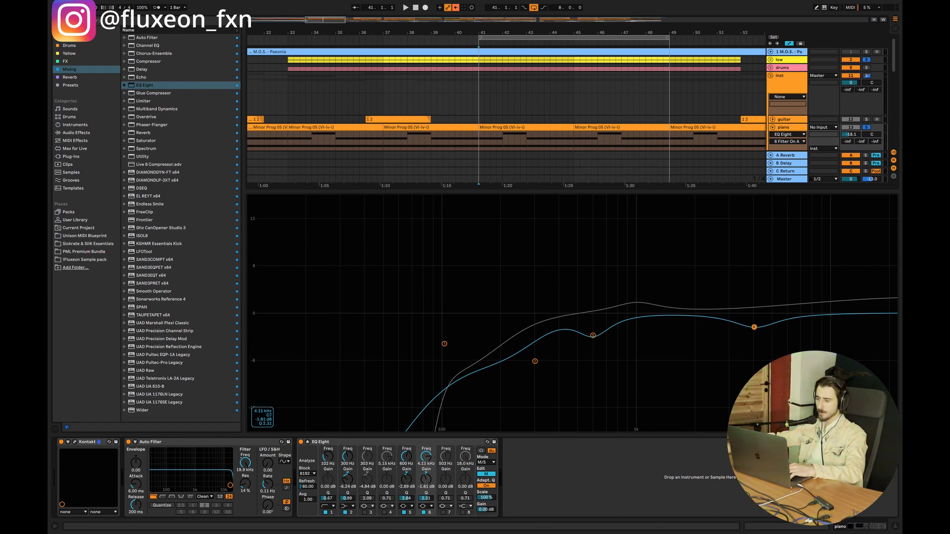
{"action": "left_click_drag", "start_coordinate": [753, 325], "coordinate": [754, 327]}
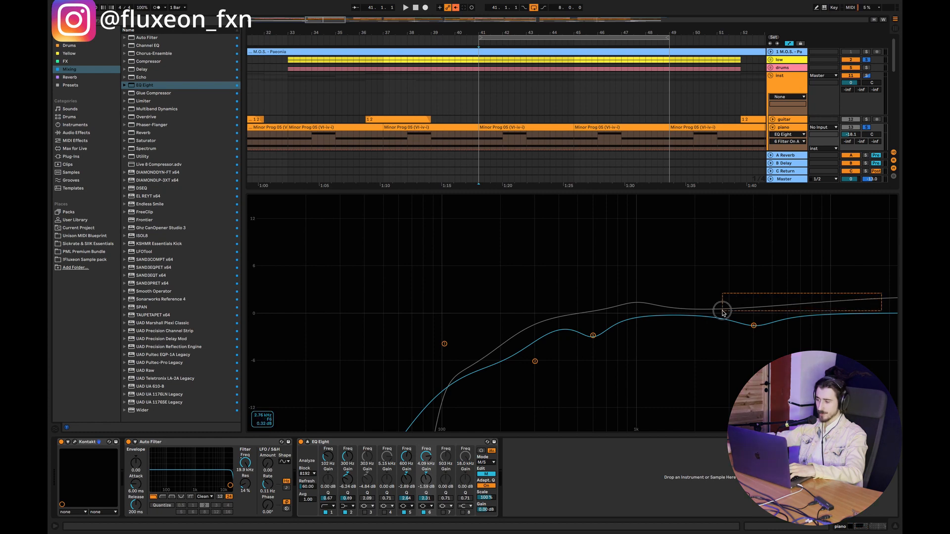
{"action": "left_click_drag", "start_coordinate": [593, 336], "coordinate": [593, 342]}
Step: Play the loop in the full arrangement to hear the reshaped piano EQ
{"action": "left_click", "coordinate": [895, 526]}
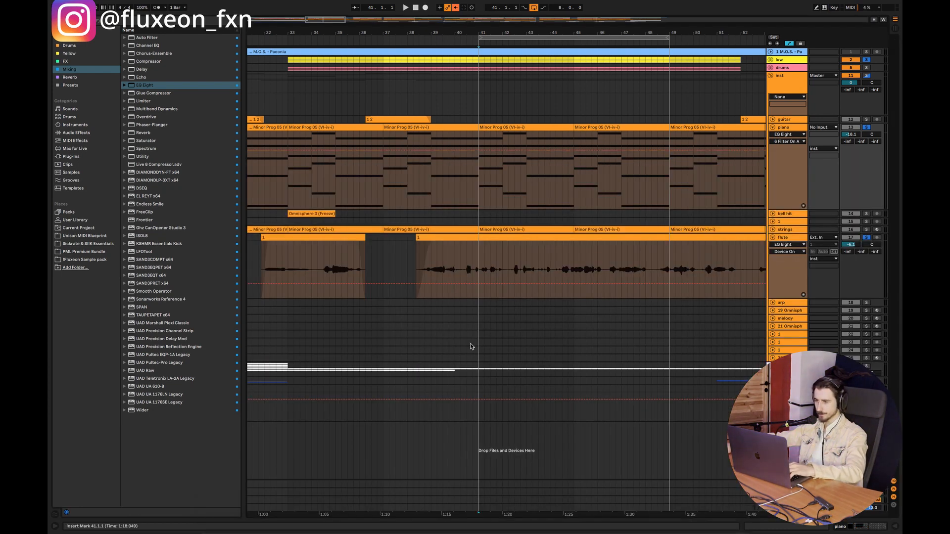
{"action": "key", "text": "space"}
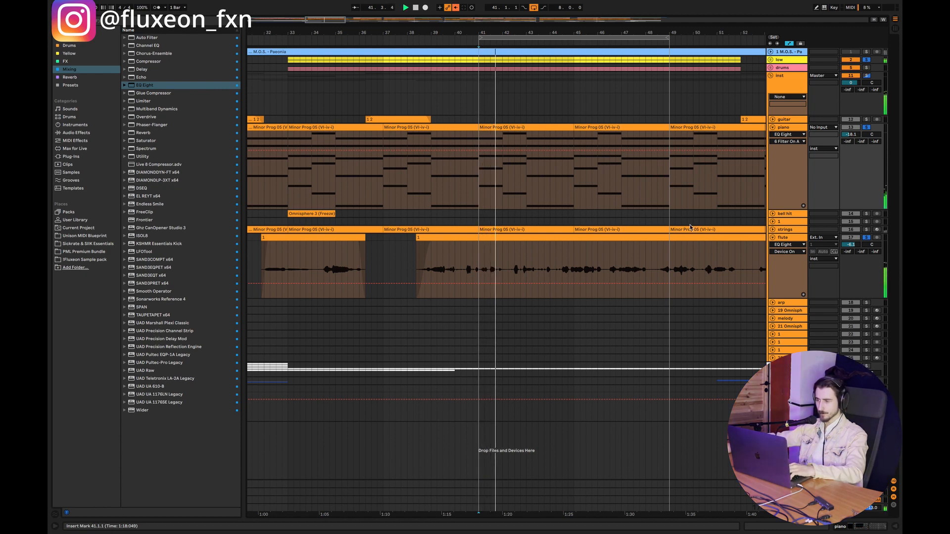
Step: Re-enable the flute's EQ Eight and move the Reverb behind it in the device chain
{"action": "left_click", "coordinate": [786, 239]}
{"action": "double_click", "coordinate": [787, 241]}
{"action": "key", "text": "space"}
{"action": "left_click", "coordinate": [323, 441]}
{"action": "left_click_drag", "start_coordinate": [277, 441], "coordinate": [469, 431]}
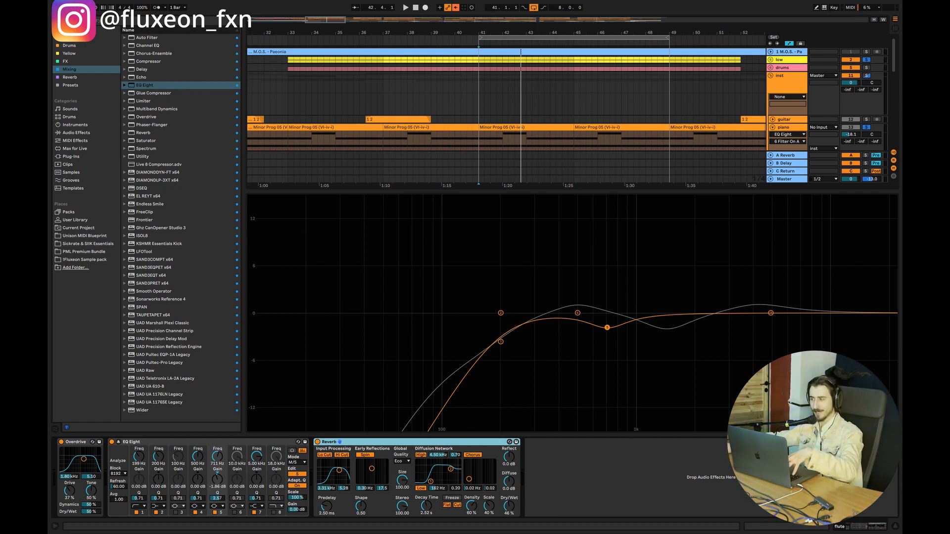
Step: Inspect the Delay and Reverb return devices, and play the loop from bar 41 with both EQs active
{"action": "left_click", "coordinate": [787, 164]}
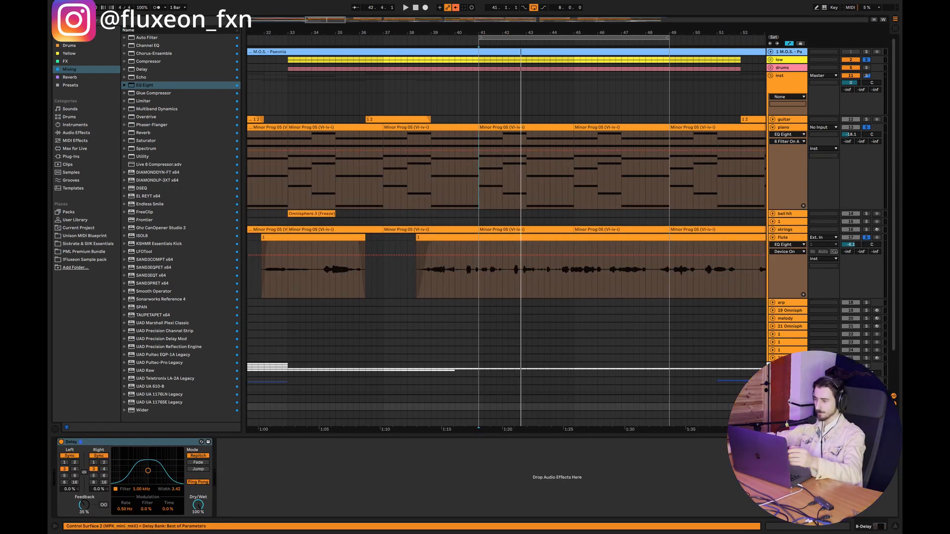
{"action": "left_click", "coordinate": [788, 399]}
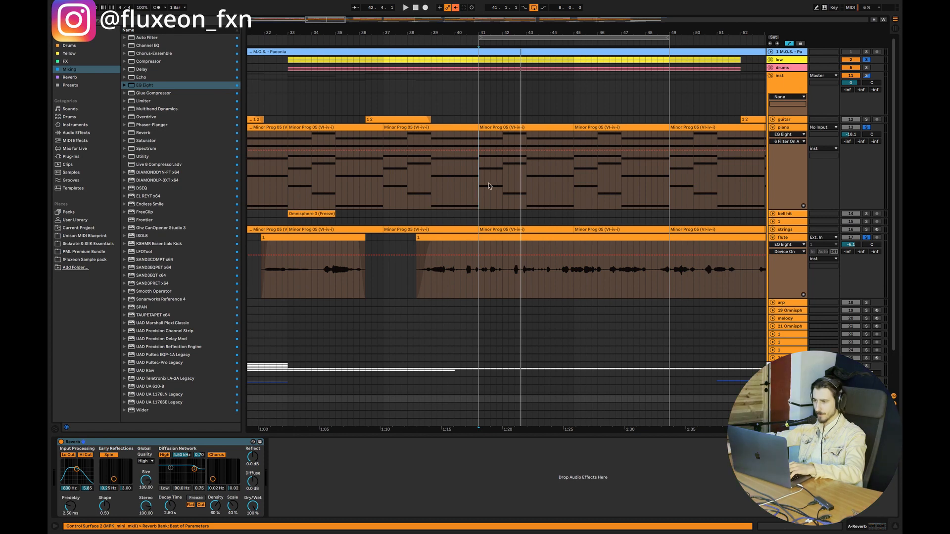
{"action": "left_click", "coordinate": [473, 185]}
{"action": "left_click", "coordinate": [896, 527]}
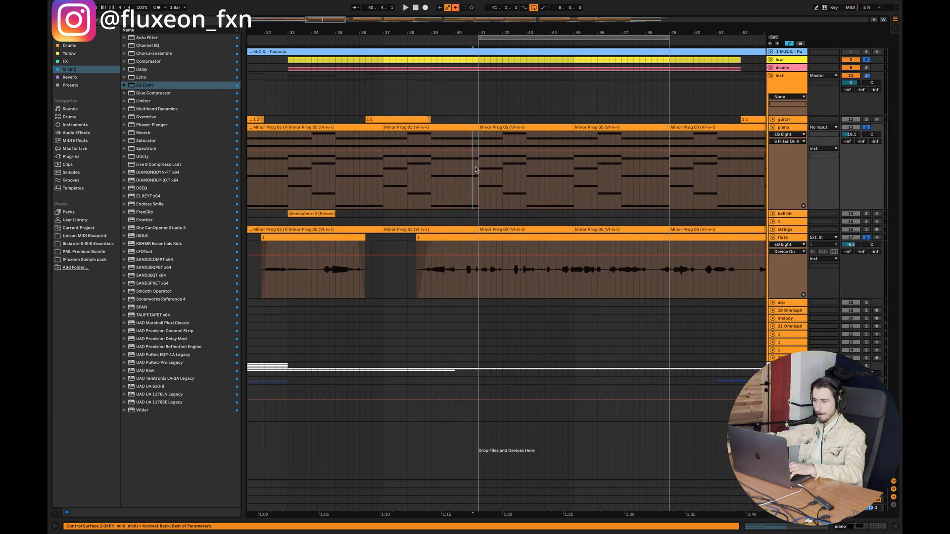
{"action": "left_click", "coordinate": [481, 173]}
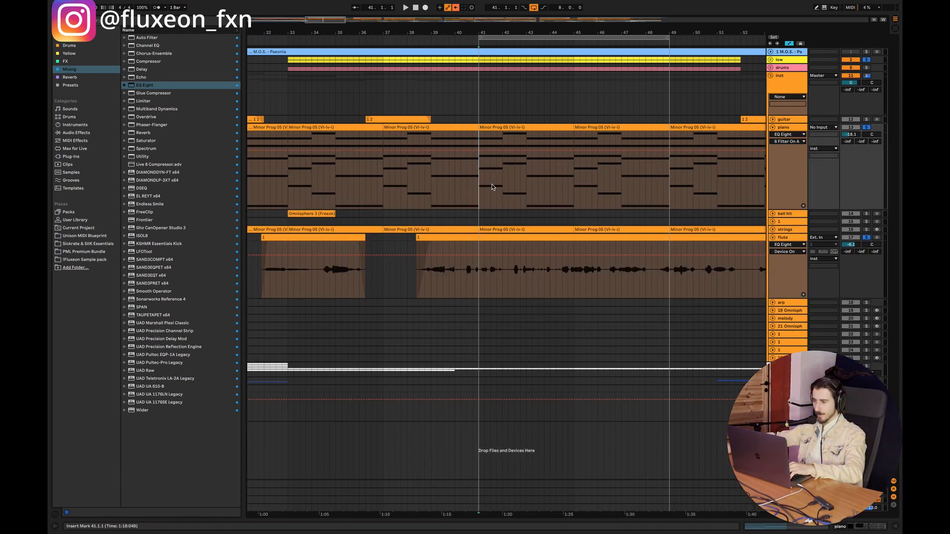
{"action": "left_click", "coordinate": [480, 281]}
{"action": "key", "text": "space"}
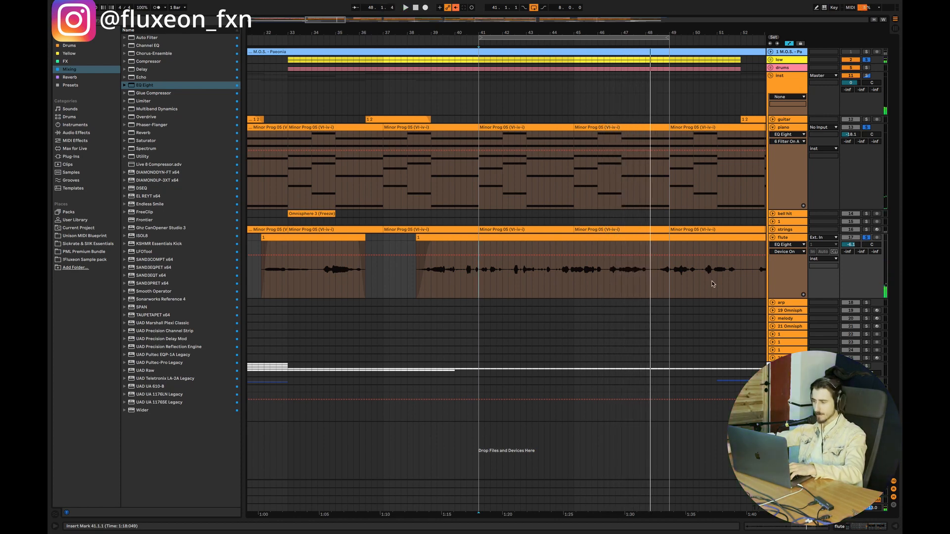
Step: Add a Utility to the Master track after Sonarworks Reference 4 and set it to Mono
{"action": "double_click", "coordinate": [786, 507]}
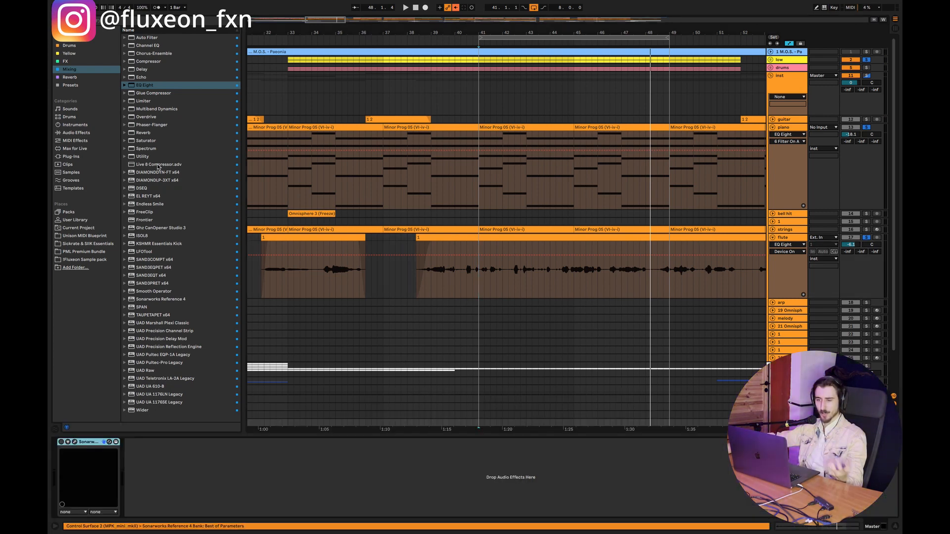
{"action": "double_click", "coordinate": [143, 156]}
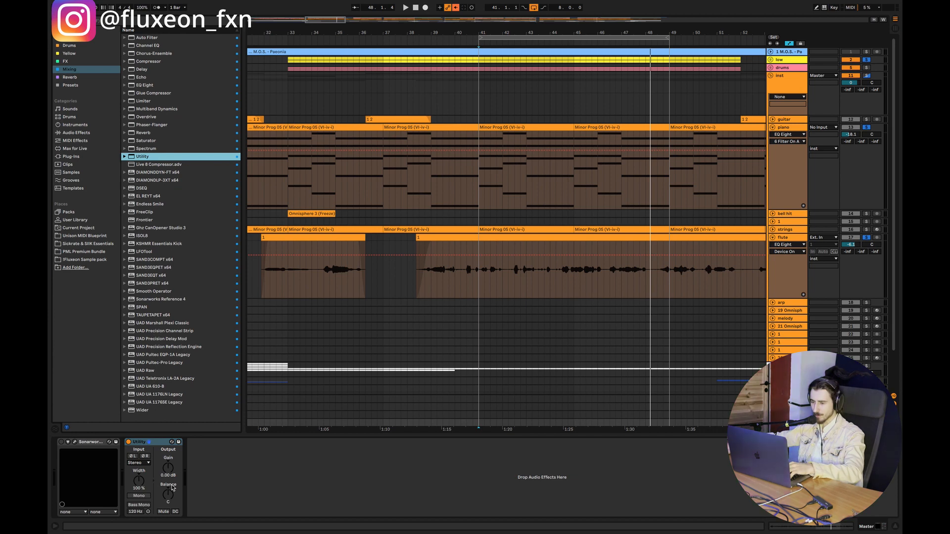
{"action": "left_click", "coordinate": [140, 496]}
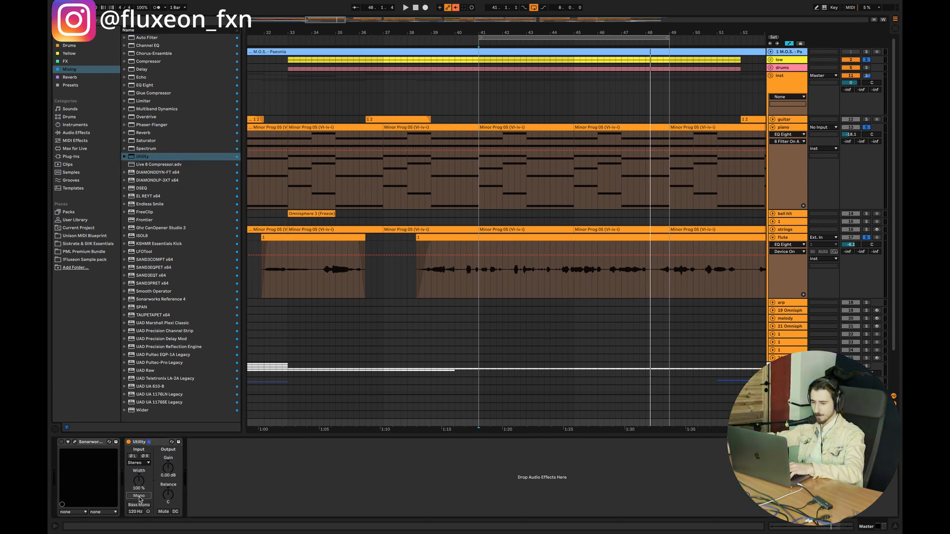
Step: Play the loop from bar 41 through the Master's Utility while watching the piano EQ's spectrum
{"action": "left_click", "coordinate": [480, 197]}
{"action": "key", "text": "space"}
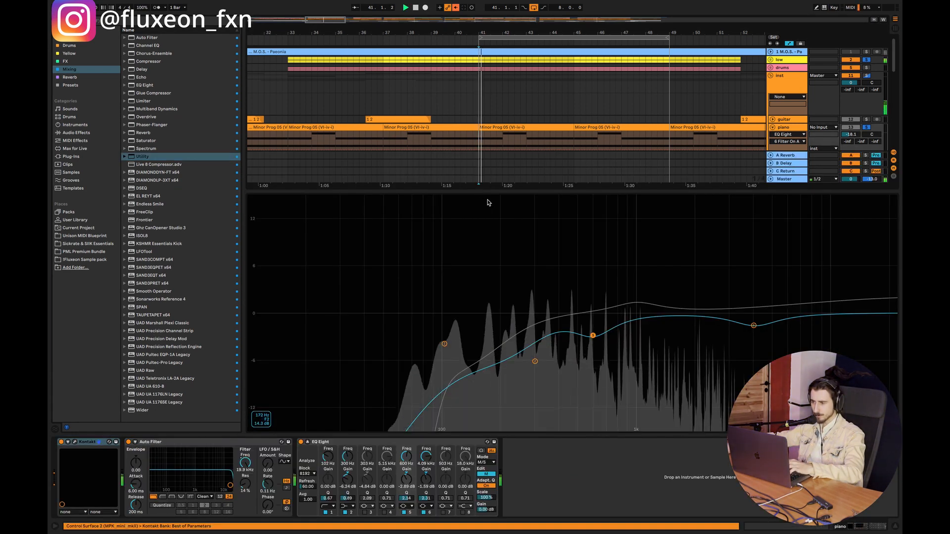
{"action": "left_click", "coordinate": [896, 530]}
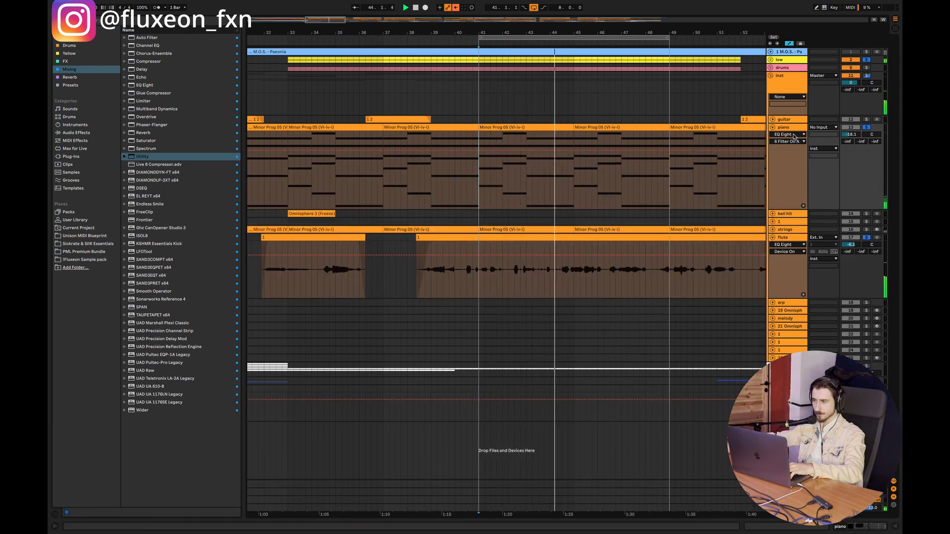
{"action": "left_click", "coordinate": [895, 527]}
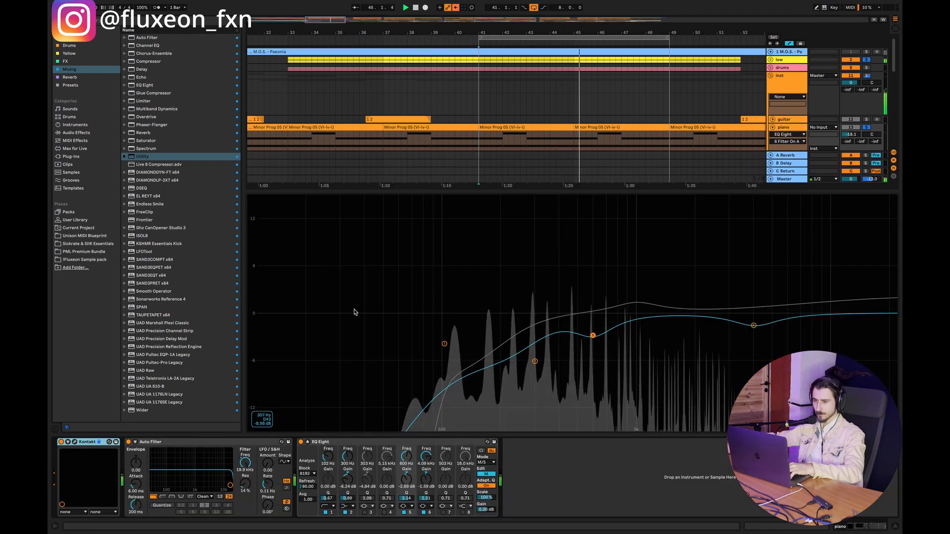
{"action": "key", "text": "space"}
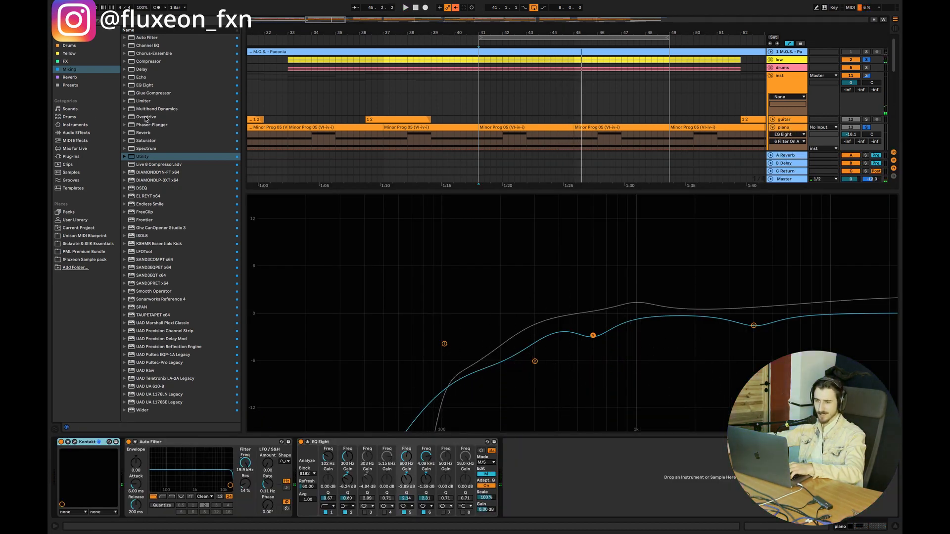
Step: Add an Overdrive to the piano between Kontakt and Auto Filter, and set its Drive to 12 % during playback
{"action": "double_click", "coordinate": [146, 118]}
{"action": "left_click_drag", "start_coordinate": [519, 441], "coordinate": [136, 518]}
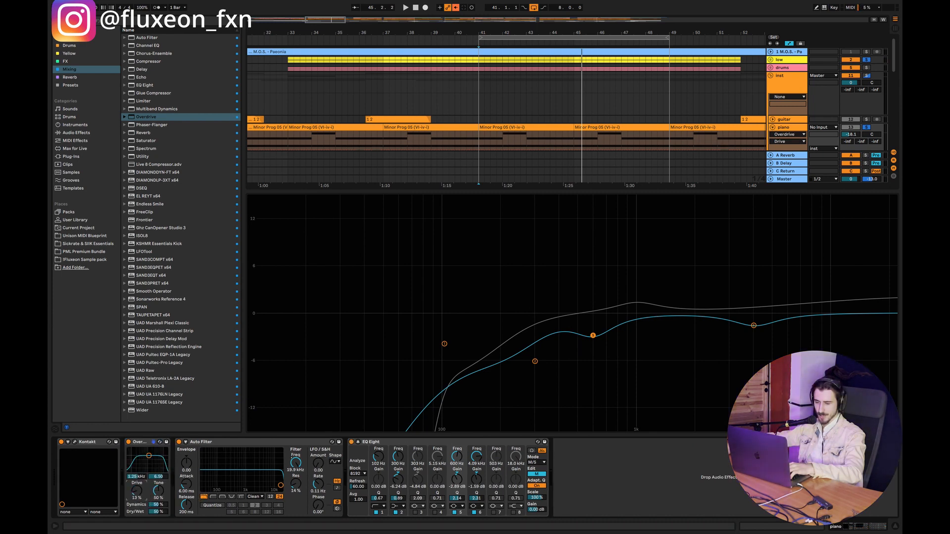
{"action": "key", "text": "space"}
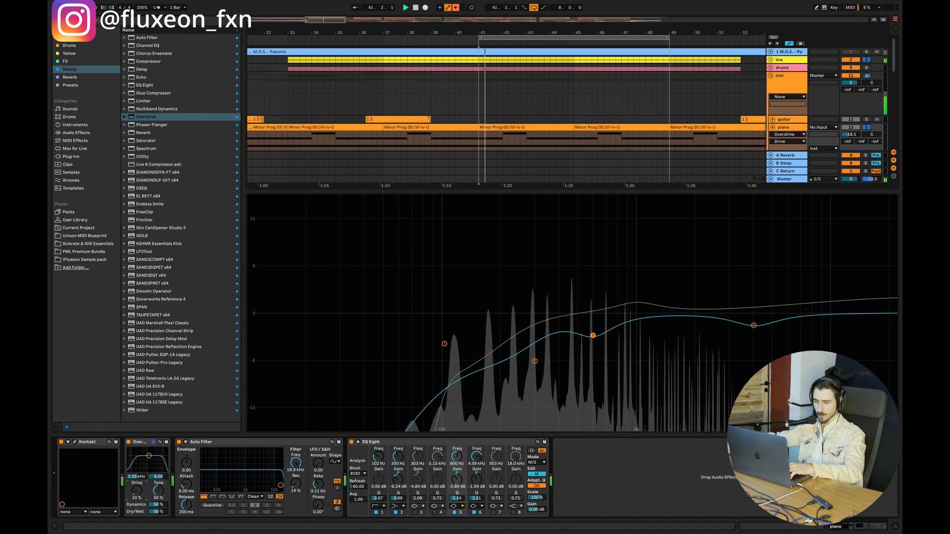
{"action": "left_click_drag", "start_coordinate": [137, 490], "coordinate": [137, 491]}
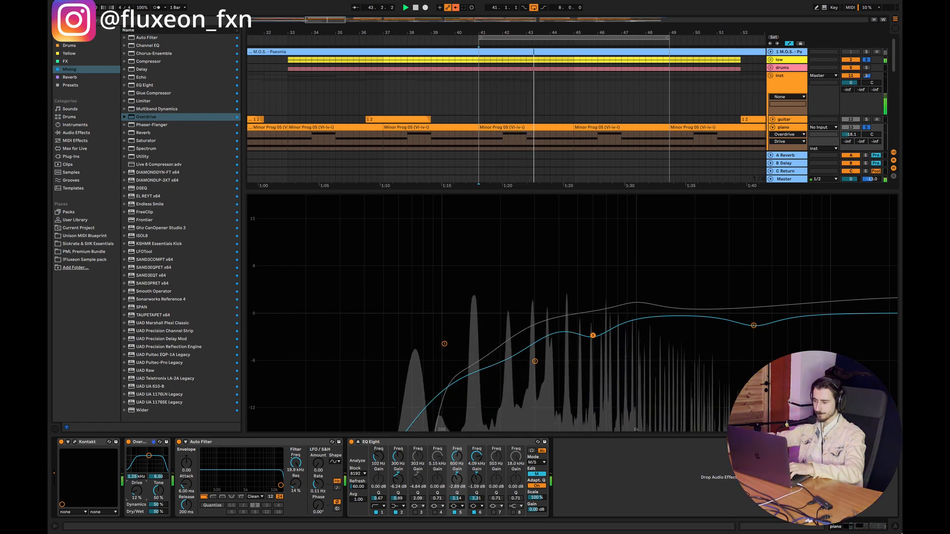
{"action": "left_click", "coordinate": [895, 527]}
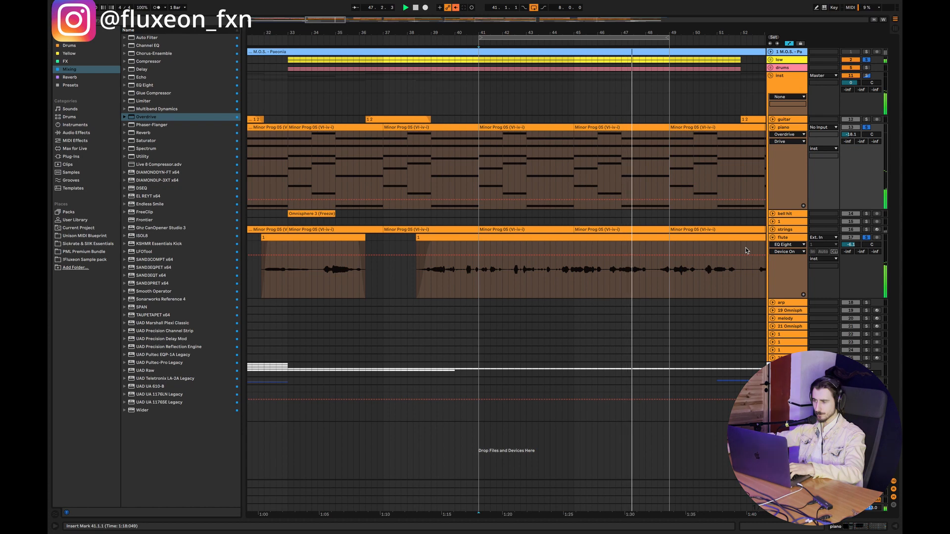
Step: Bypass EQ Eight on both the piano and flute tracks, keeping the flute's Reverb on
{"action": "double_click", "coordinate": [786, 128]}
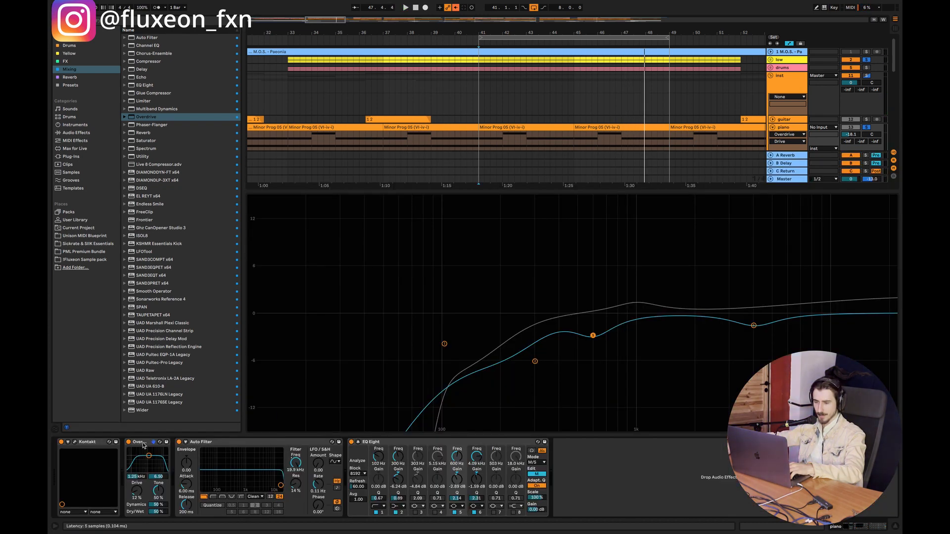
{"action": "left_click", "coordinate": [351, 442]}
{"action": "left_click", "coordinate": [895, 527]}
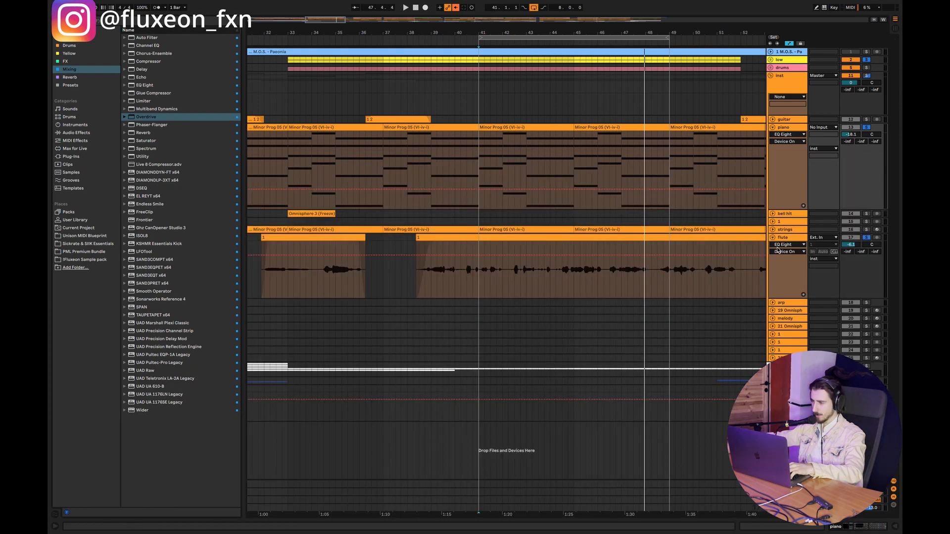
{"action": "double_click", "coordinate": [785, 237]}
{"action": "left_click", "coordinate": [317, 442]}
{"action": "left_click", "coordinate": [111, 442]}
{"action": "right_click", "coordinate": [236, 444]}
{"action": "left_click", "coordinate": [318, 443]}
{"action": "left_click", "coordinate": [317, 442]}
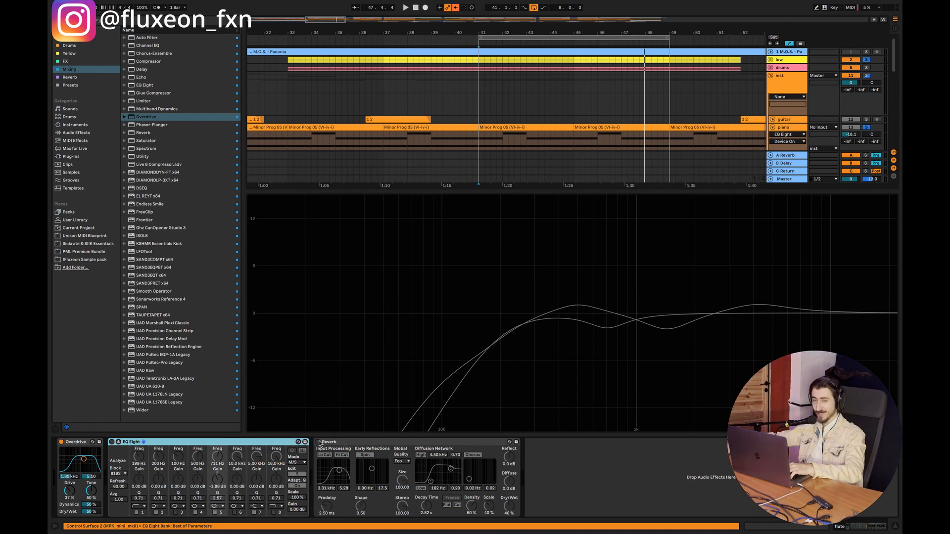
Step: Play the loop from bar 41 to hear the piano and flute without their EQs
{"action": "left_click", "coordinate": [897, 529]}
{"action": "key", "text": "space"}
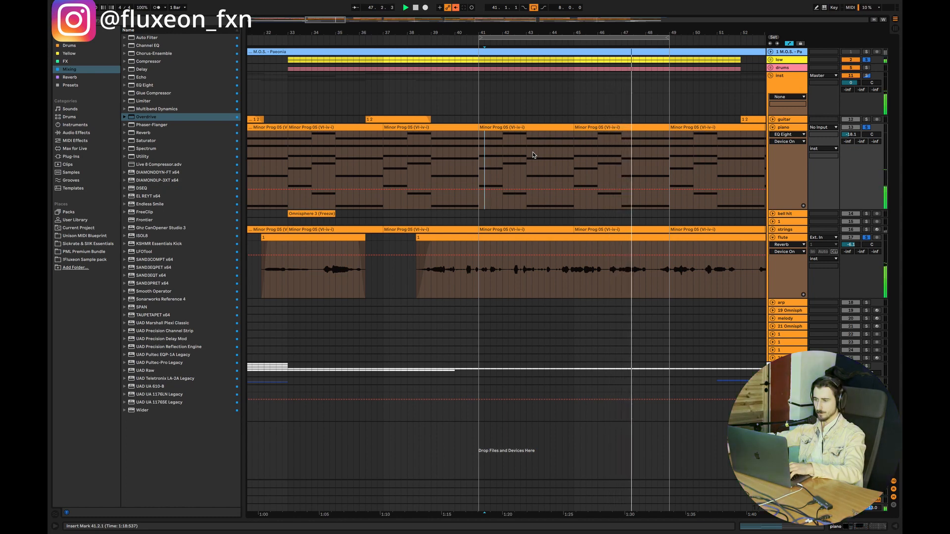
{"action": "left_click", "coordinate": [482, 164]}
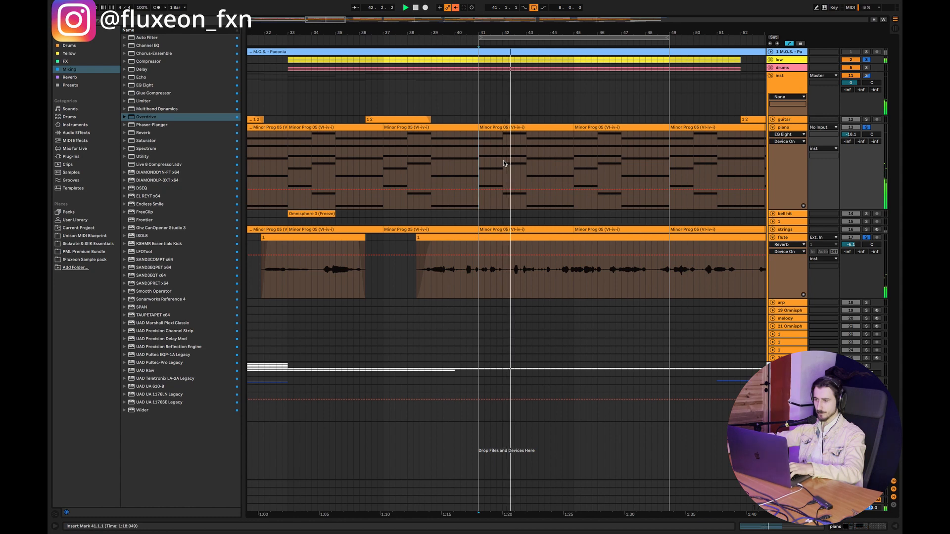
{"action": "key", "text": "space"}
Step: Re-enable EQ Eight on the piano and flute tracks, and play the loop for comparison
{"action": "double_click", "coordinate": [770, 141]}
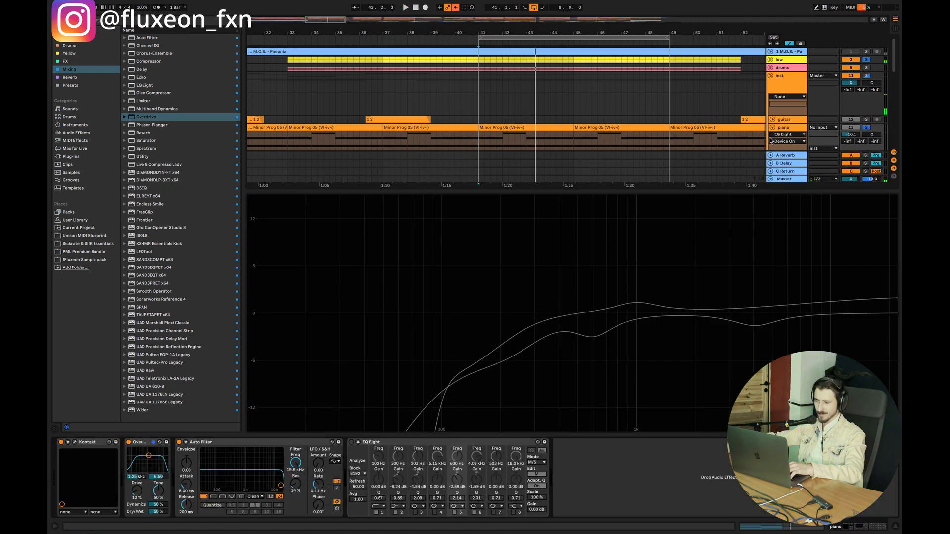
{"action": "left_click", "coordinate": [351, 442]}
{"action": "key", "text": "super+alt+l"}
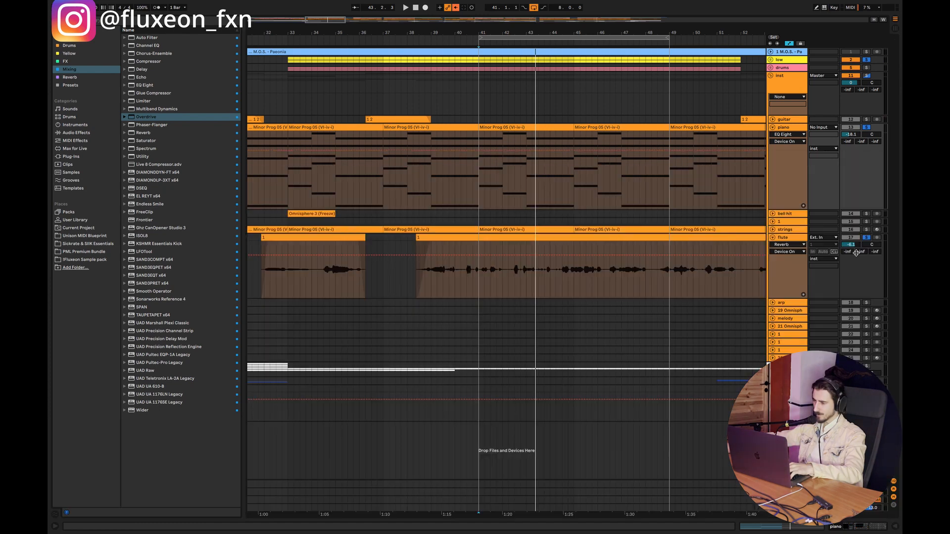
{"action": "double_click", "coordinate": [803, 238]}
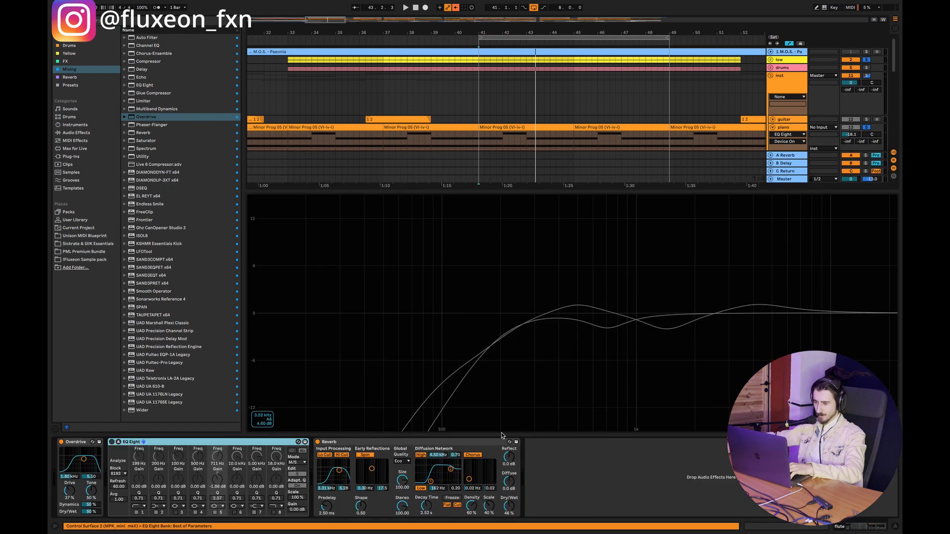
{"action": "left_click", "coordinate": [112, 442]}
{"action": "left_click", "coordinate": [892, 526]}
{"action": "key", "text": "space"}
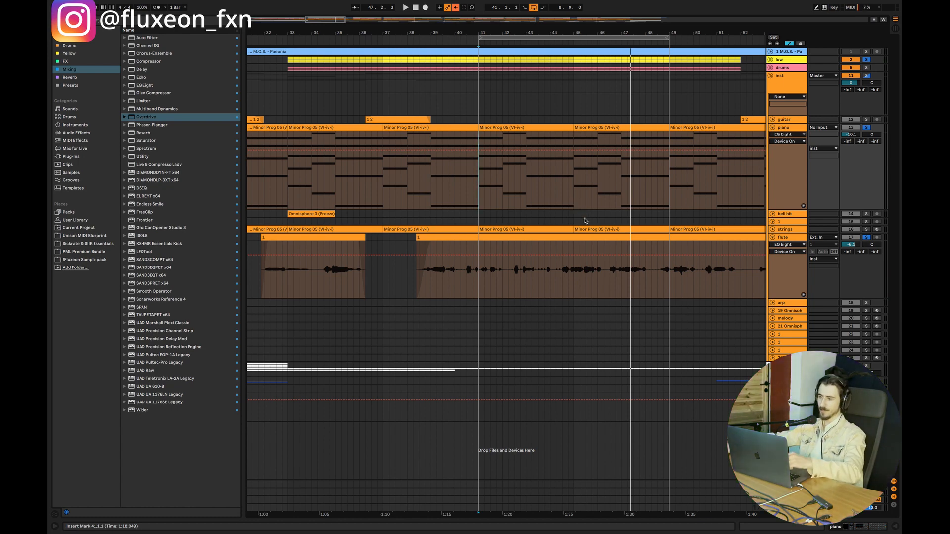
{"action": "key", "text": "space"}
Step: Fold the piano and flute tracks in the arrangement and place the insert marker at bar 41
{"action": "double_click", "coordinate": [793, 128]}
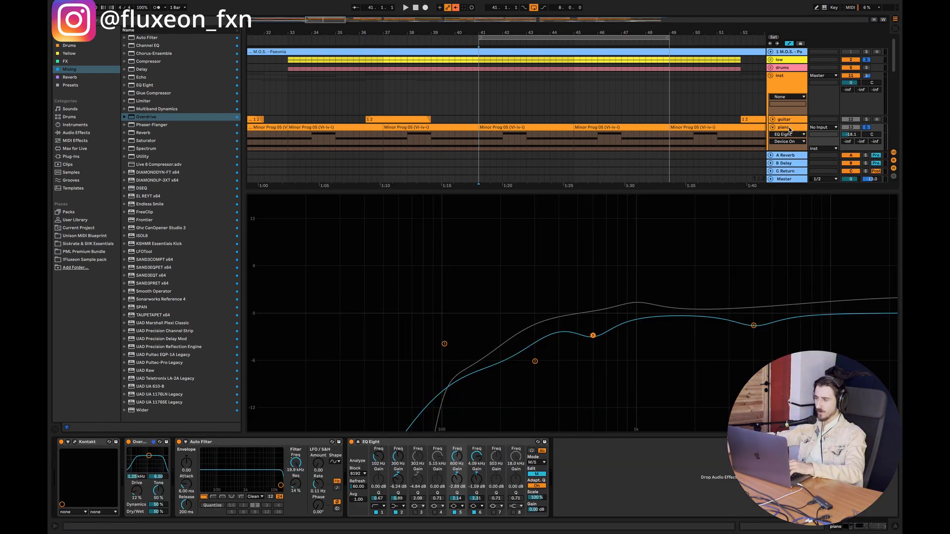
{"action": "left_click", "coordinate": [896, 527]}
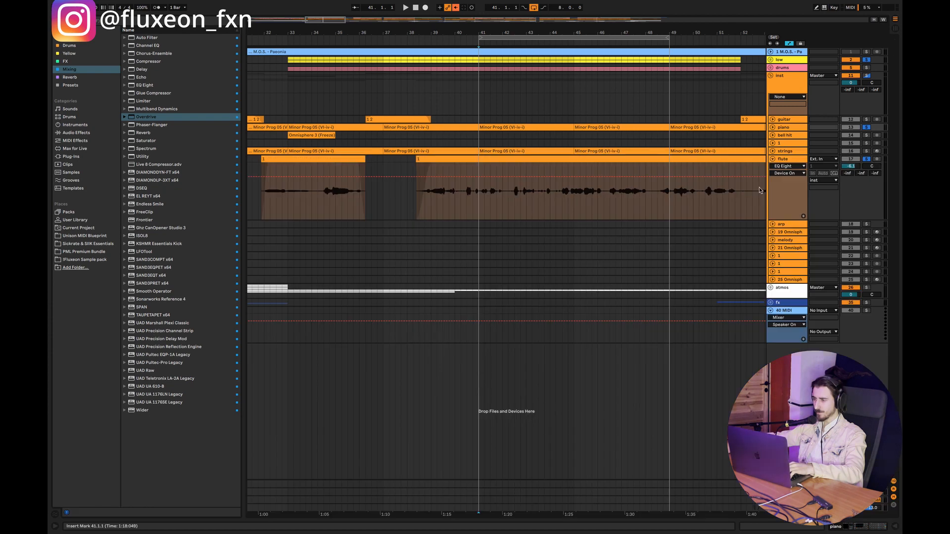
{"action": "left_click", "coordinate": [772, 159]}
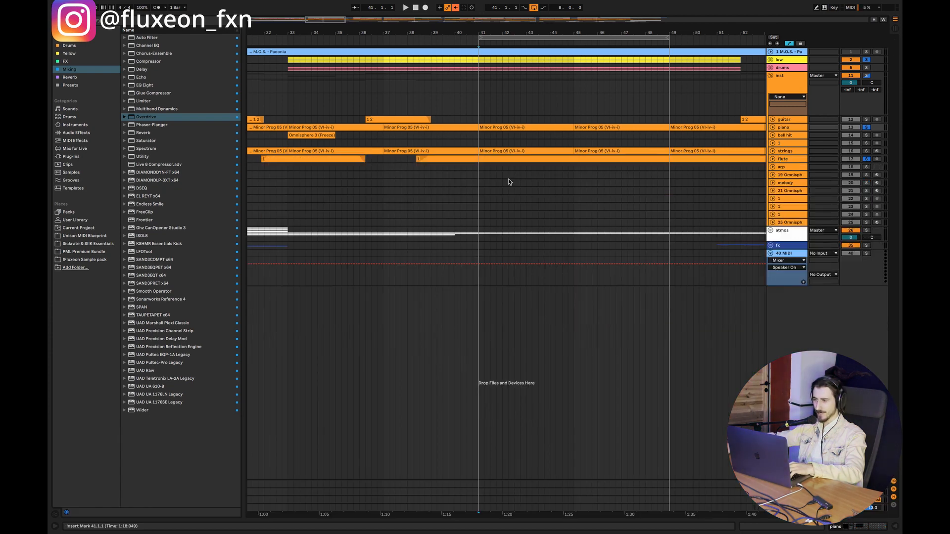
{"action": "left_click", "coordinate": [479, 144]}
{"action": "double_click", "coordinate": [772, 160]}
Step: Add a Utility as the first device on the flute track, ahead of Overdrive, and set it to Mono
{"action": "double_click", "coordinate": [784, 160]}
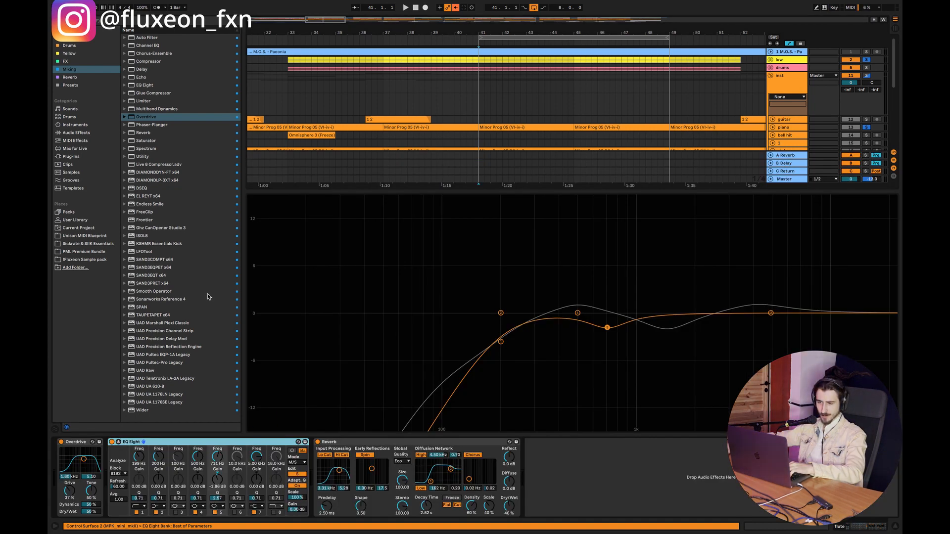
{"action": "double_click", "coordinate": [145, 156]}
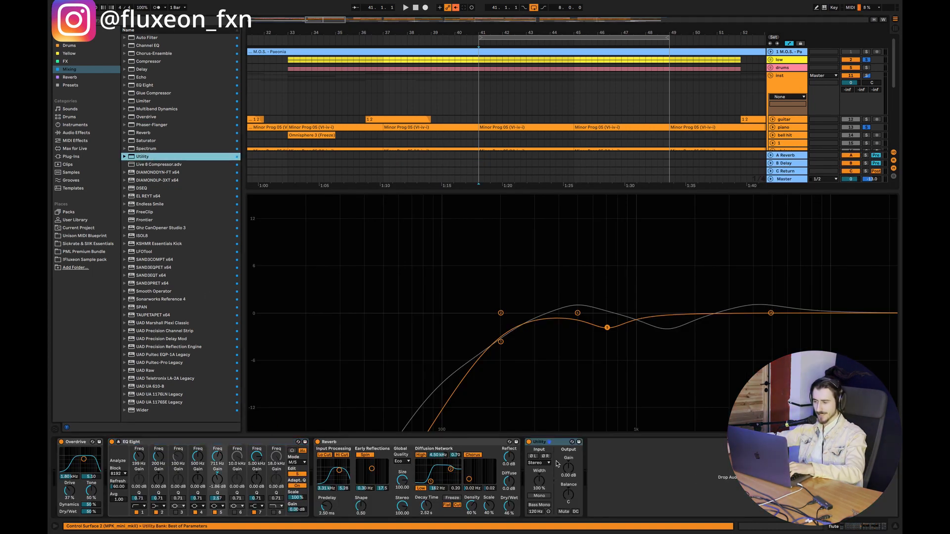
{"action": "left_click_drag", "start_coordinate": [279, 478], "coordinate": [79, 474]}
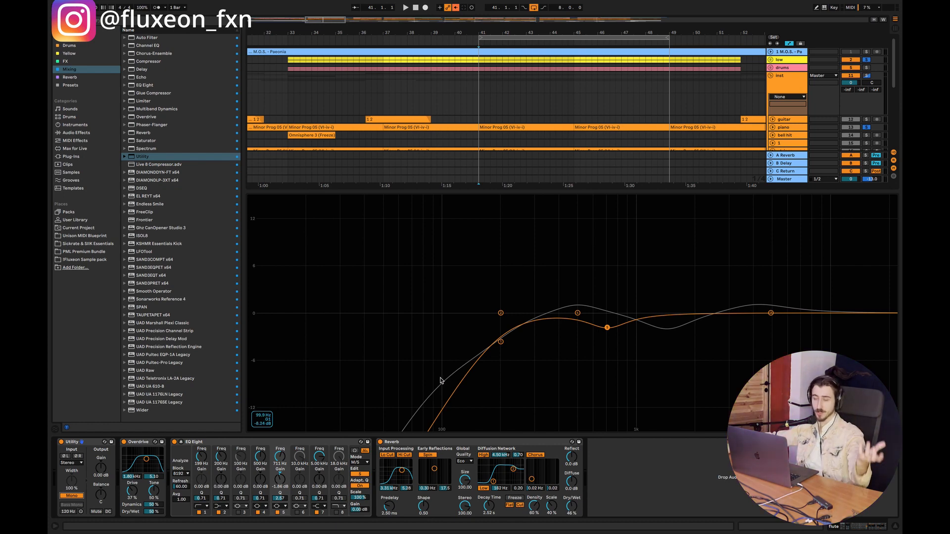
{"action": "left_click", "coordinate": [895, 526]}
{"action": "left_click", "coordinate": [786, 128]}
{"action": "left_click", "coordinate": [786, 152]}
{"action": "left_click", "coordinate": [784, 160]}
{"action": "left_click", "coordinate": [785, 152]}
{"action": "left_click", "coordinate": [783, 159]}
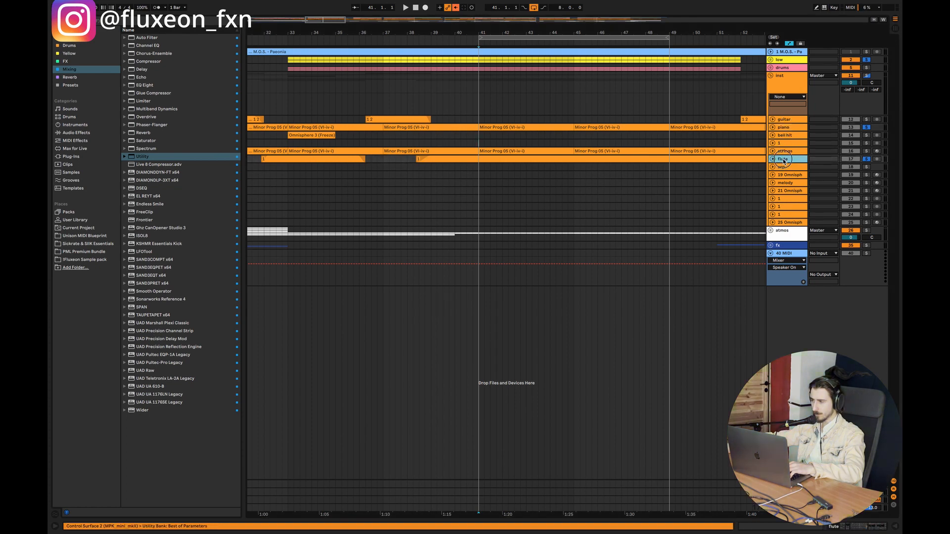
Step: Add a Utility to the piano right after Kontakt, with Width at 120 % and Bass Mono on at 120 Hz
{"action": "double_click", "coordinate": [782, 128]}
{"action": "left_click_drag", "start_coordinate": [143, 157], "coordinate": [83, 477]}
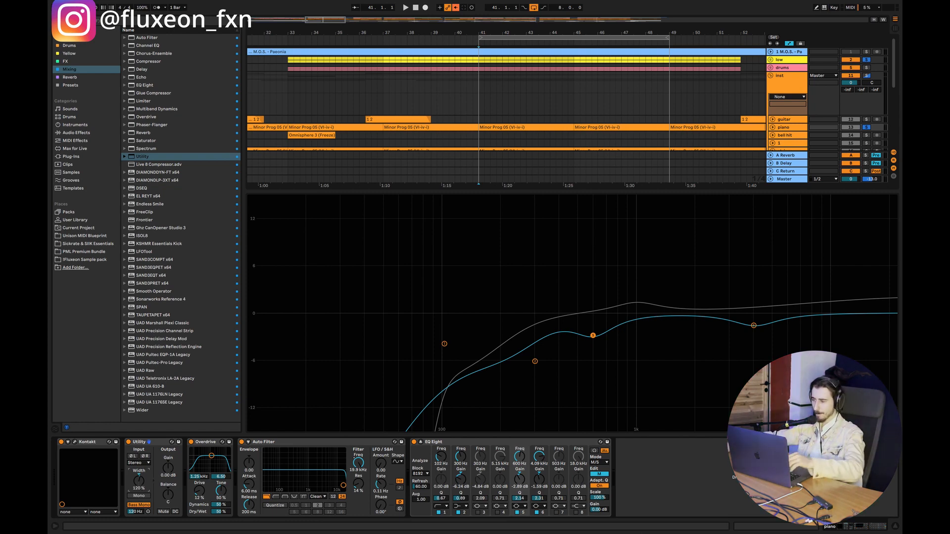
Step: Switch off the Master's Utility and play the loop from bar 41 to hear the new stereo placement
{"action": "key", "text": "super+alt+l"}
{"action": "key", "text": "super+alt+l"}
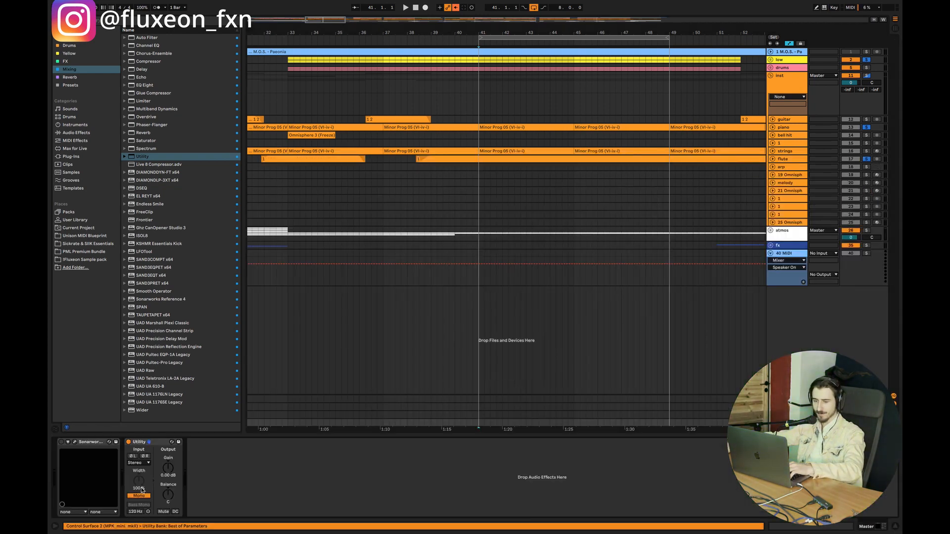
{"action": "left_click", "coordinate": [481, 145]}
{"action": "key", "text": "space"}
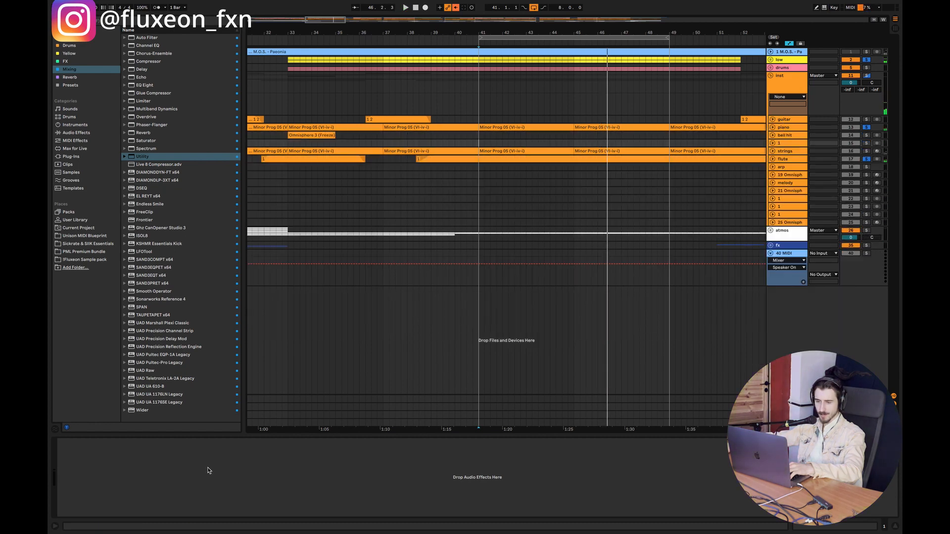
Step: Bypass the Utility on the piano track and the EQ Eight on the flute track
{"action": "left_click", "coordinate": [793, 127]}
{"action": "left_click", "coordinate": [135, 441]}
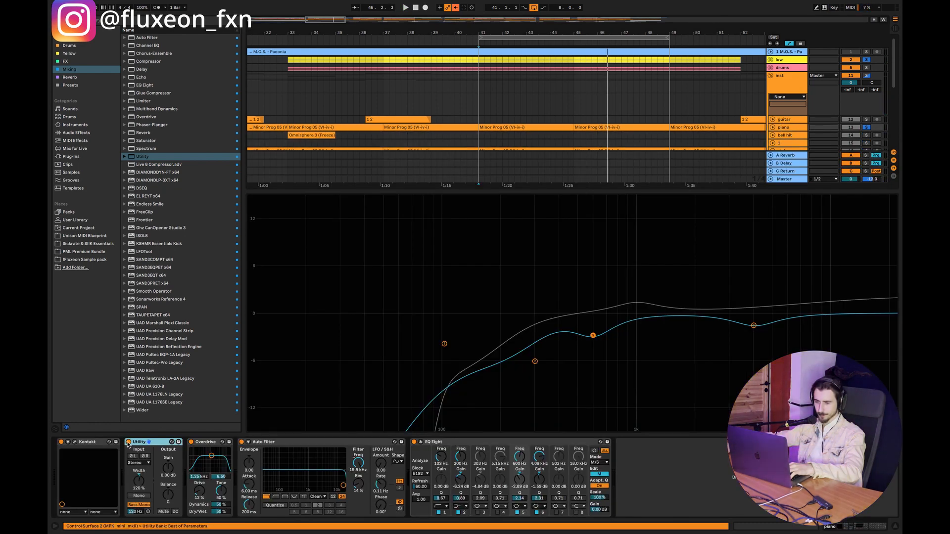
{"action": "left_click", "coordinate": [895, 527]}
{"action": "left_click", "coordinate": [787, 158]}
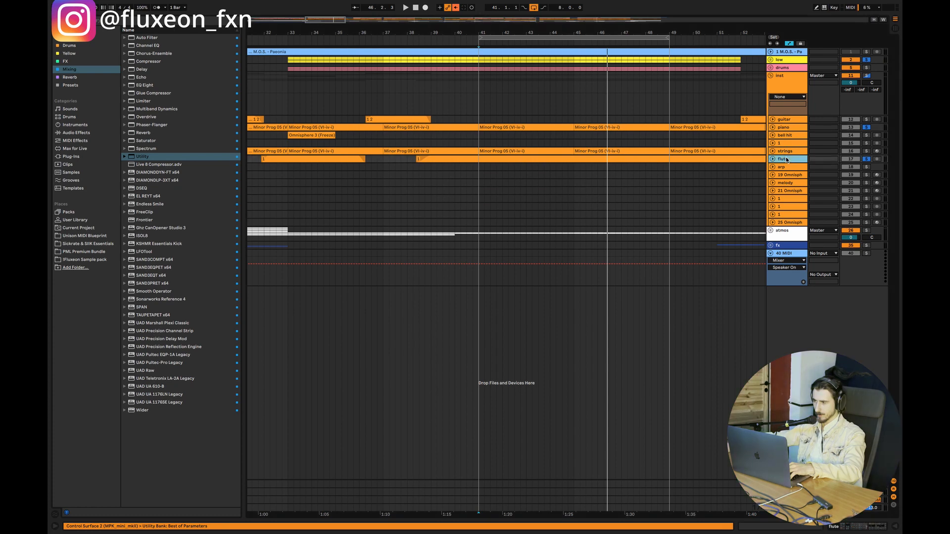
{"action": "double_click", "coordinate": [787, 161]}
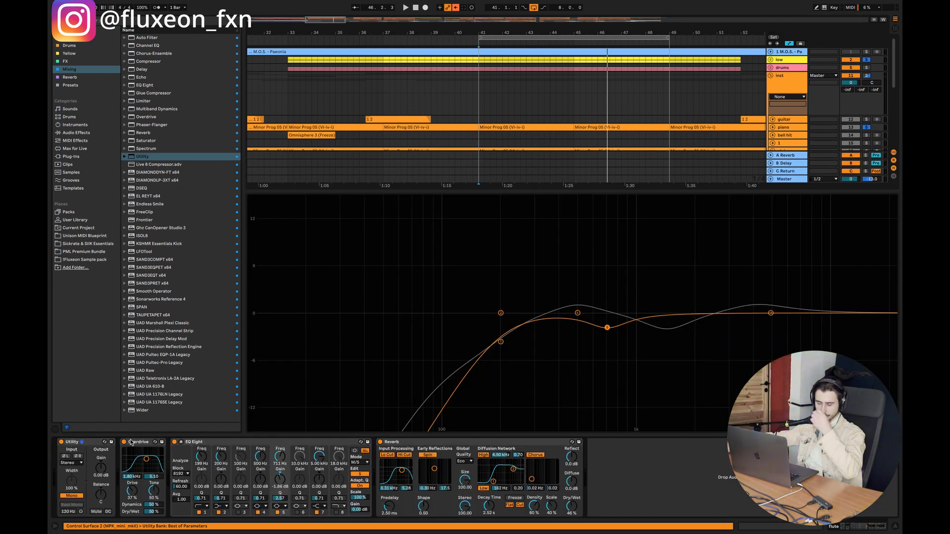
{"action": "left_click", "coordinate": [174, 442]}
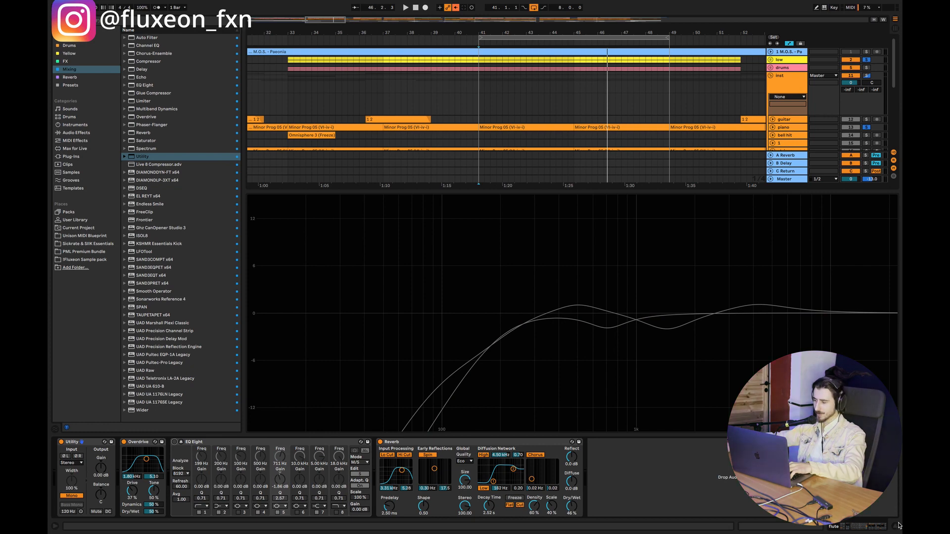
Step: Bypass the flute's Utility as well and play the loop to hear piano and flute without the stereo processing
{"action": "key", "text": "super+alt+l"}
{"action": "double_click", "coordinate": [783, 128]}
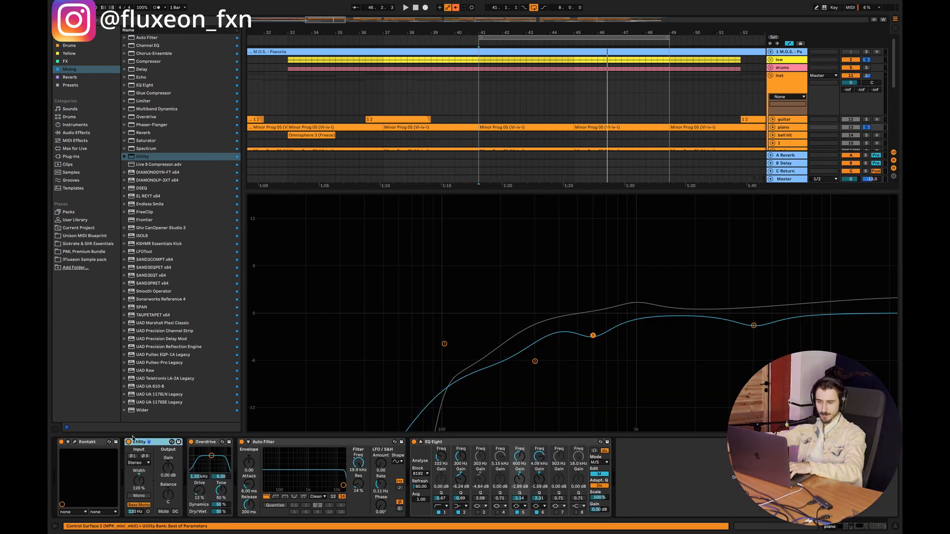
{"action": "left_click", "coordinate": [898, 527]}
{"action": "double_click", "coordinate": [784, 159]}
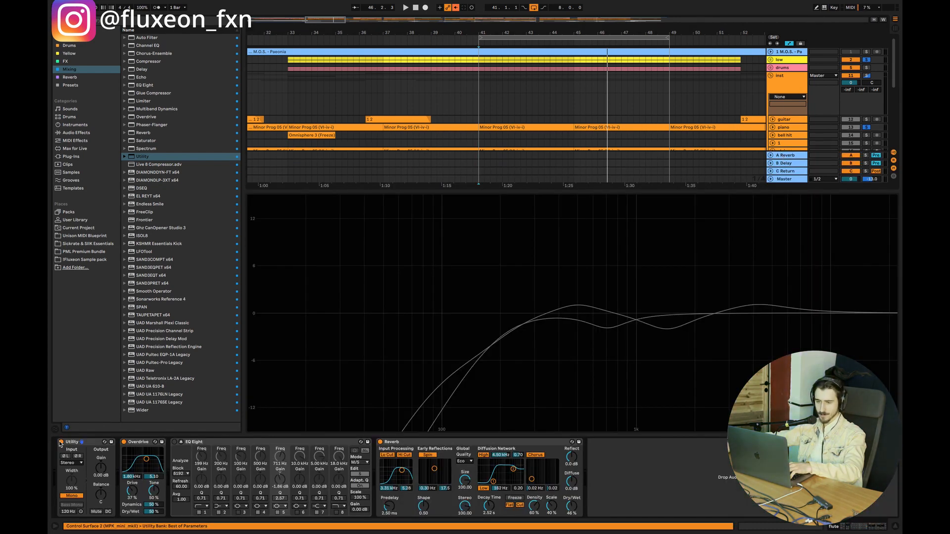
{"action": "left_click", "coordinate": [894, 527]}
{"action": "key", "text": "space"}
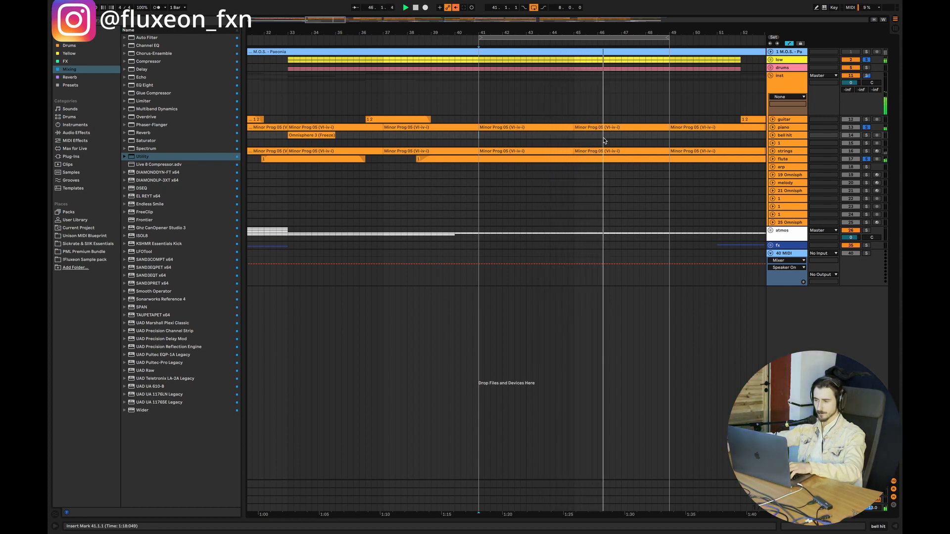
{"action": "key", "text": "space"}
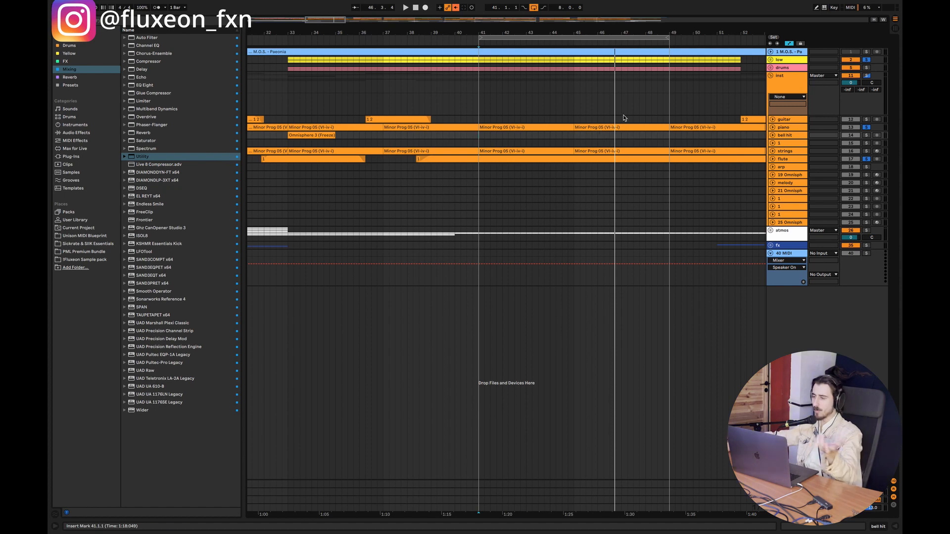
Step: Re-enable the piano's Utility and the flute's Utility and EQ Eight, and replay the loop from bar 41
{"action": "double_click", "coordinate": [787, 130]}
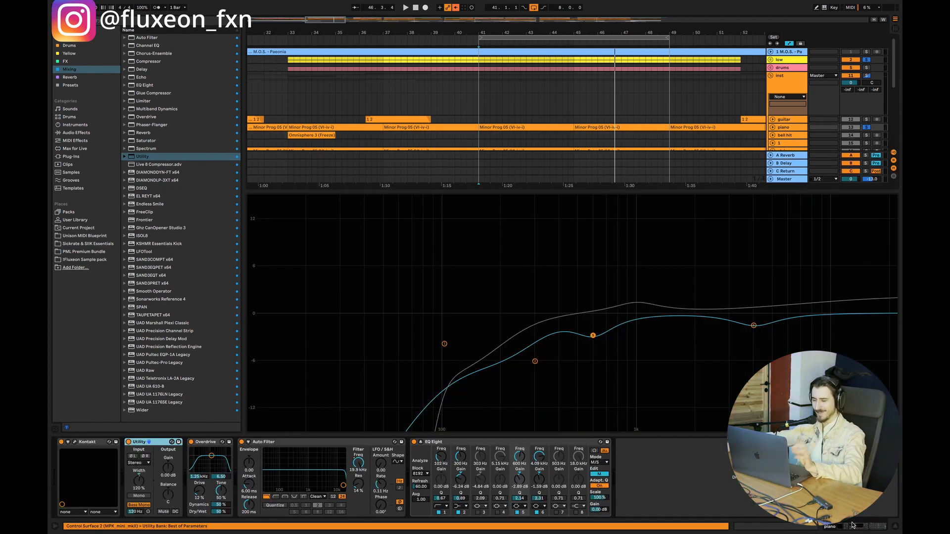
{"action": "left_click", "coordinate": [895, 527]}
{"action": "double_click", "coordinate": [793, 160]}
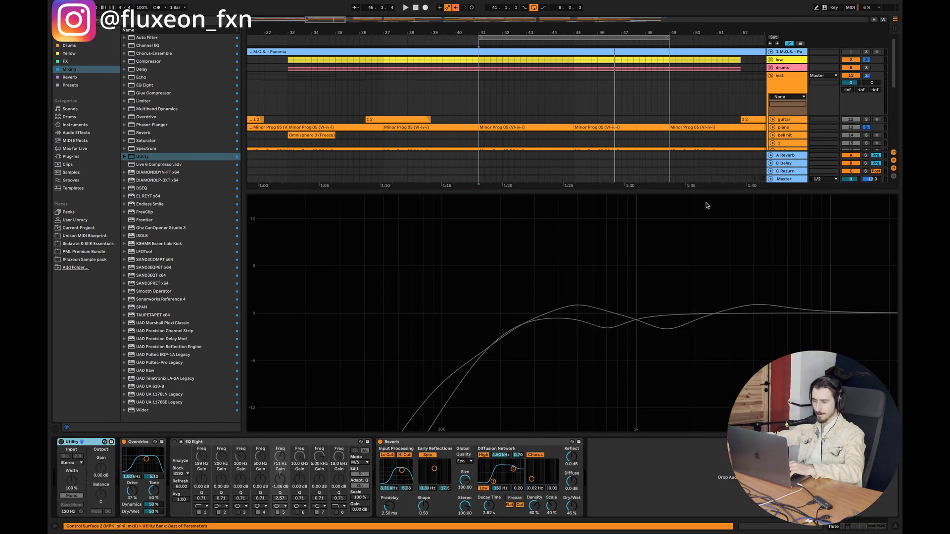
{"action": "left_click", "coordinate": [62, 442]}
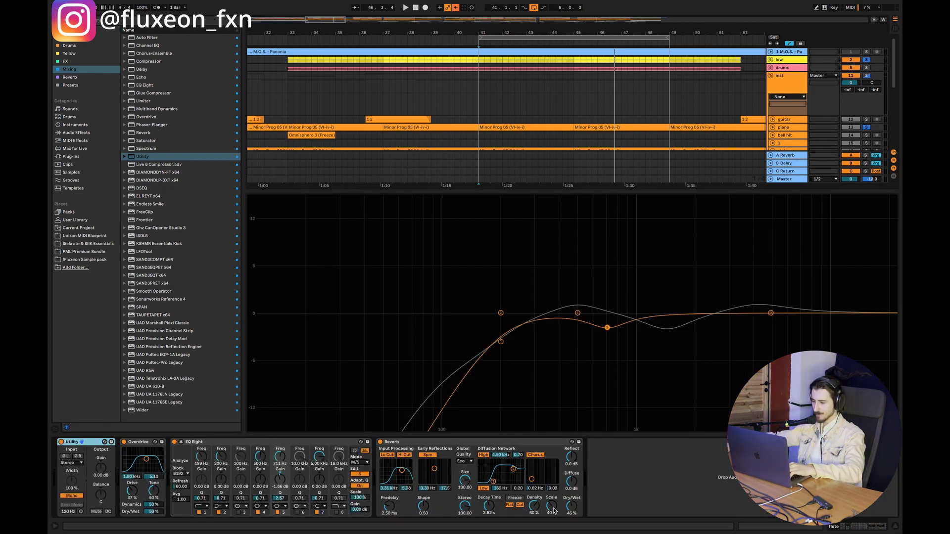
{"action": "left_click", "coordinate": [895, 528]}
{"action": "left_click", "coordinate": [479, 138]}
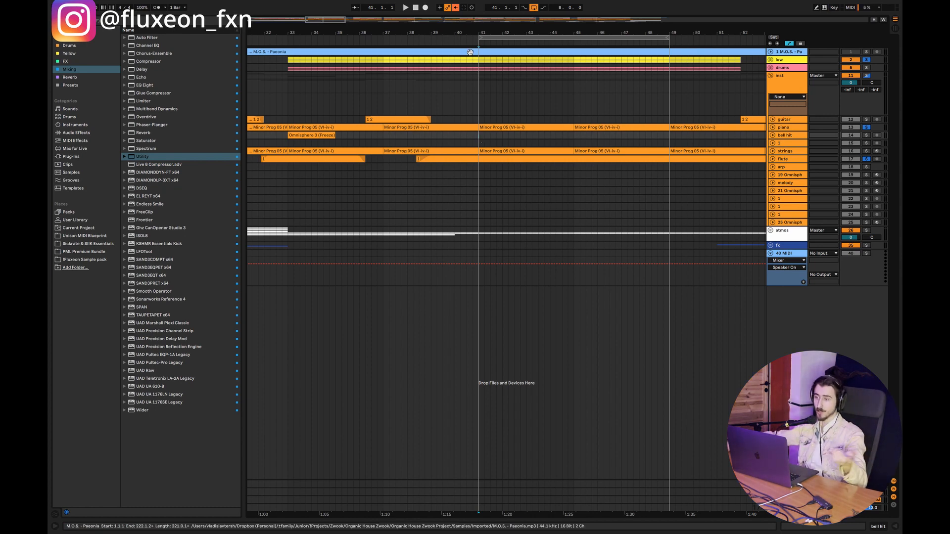
{"action": "key", "text": "space"}
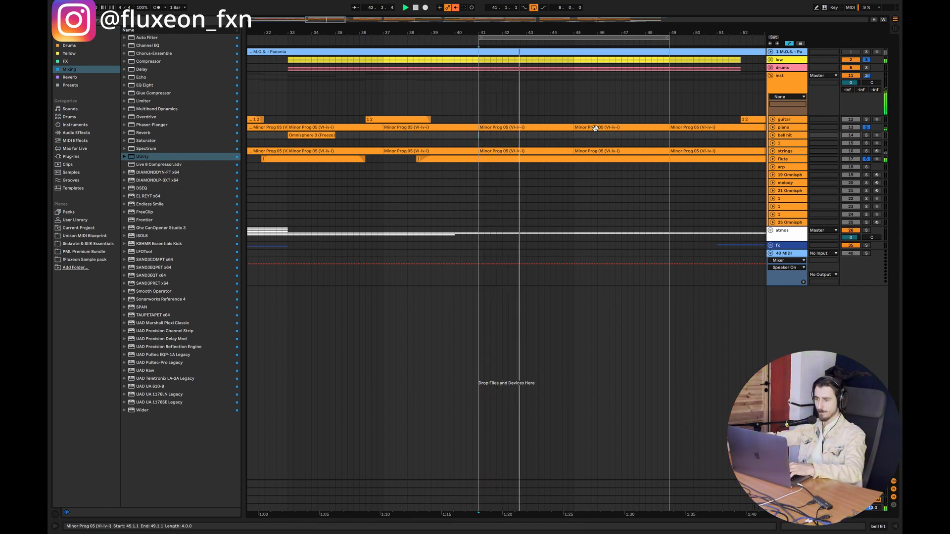
Step: Switch off looping, release the track solos and play from bar 39 to hear the parts in the full mix
{"action": "left_click_drag", "start_coordinate": [334, 21], "coordinate": [334, 4]}
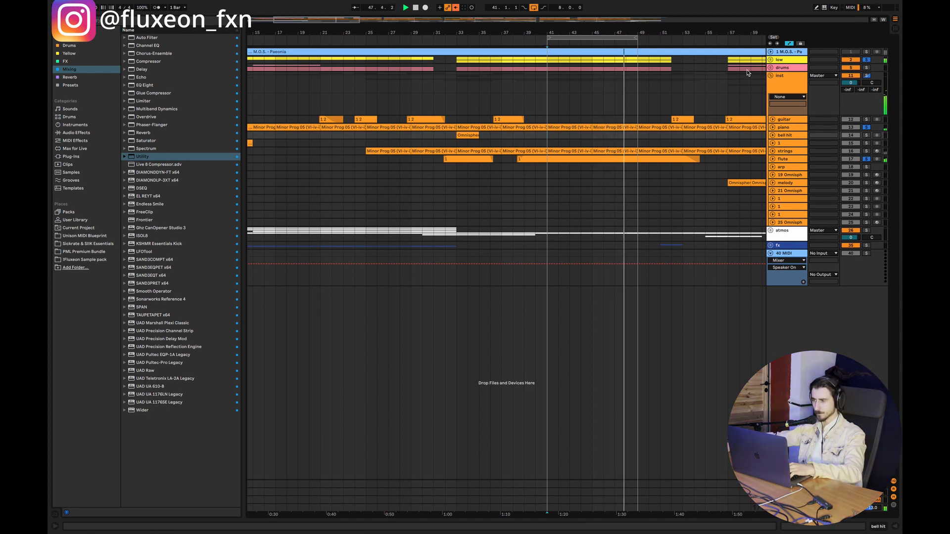
{"action": "left_click", "coordinate": [533, 7]}
{"action": "left_click", "coordinate": [519, 92]}
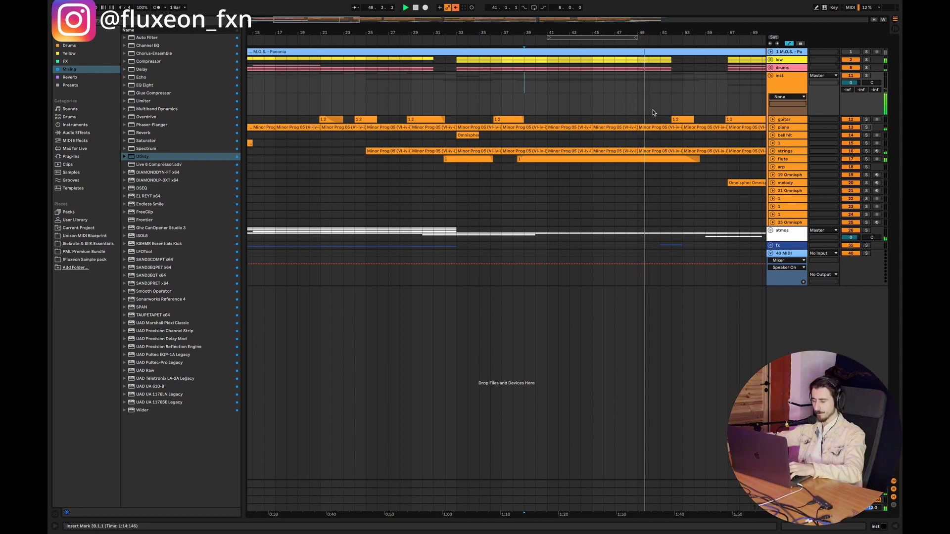
{"action": "key", "text": "space"}
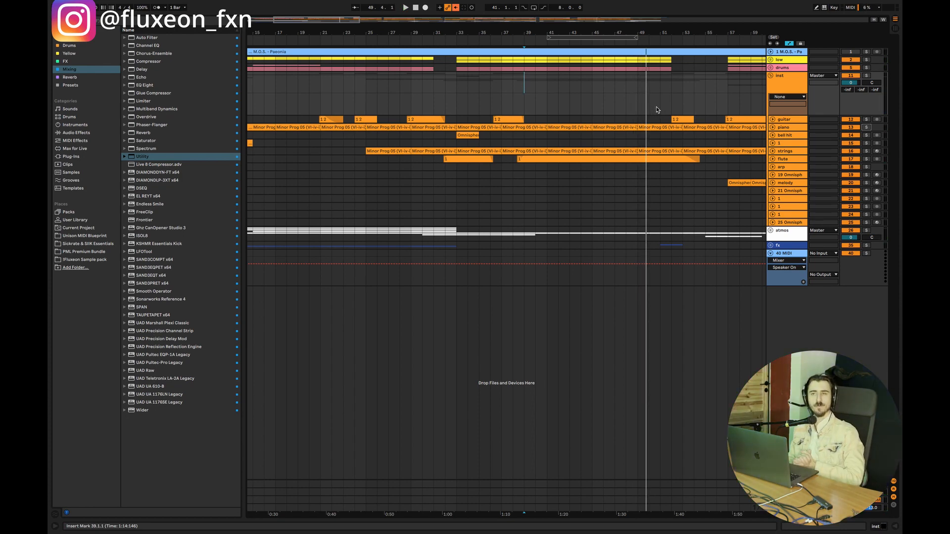